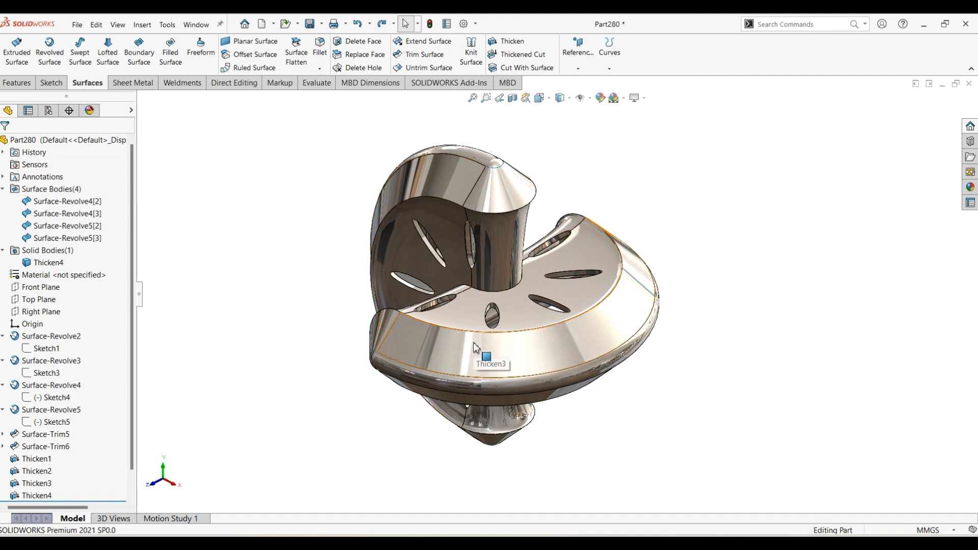
Switch to the Part280_dwg PDF and examine the part's views and dimensions, then return to the model
click(676, 248)
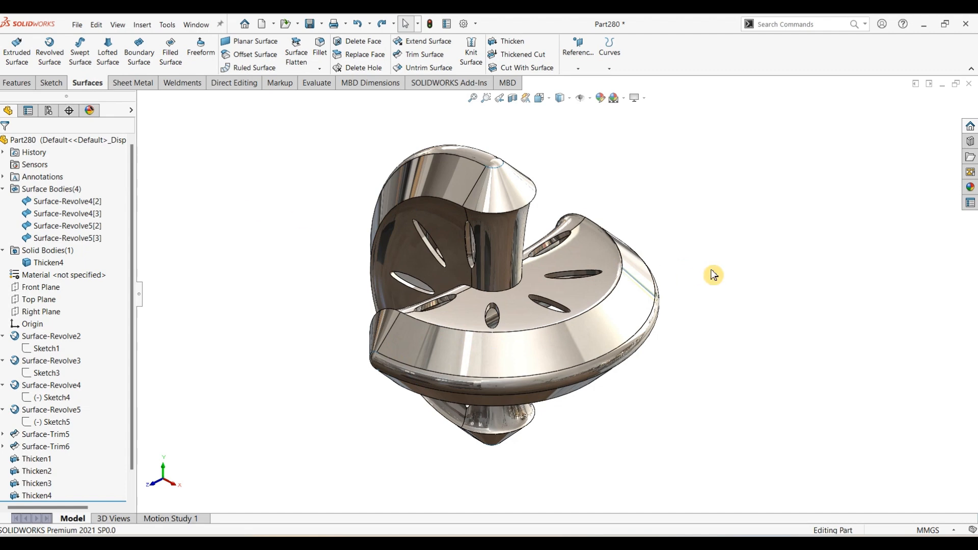
key(alt+Tab)
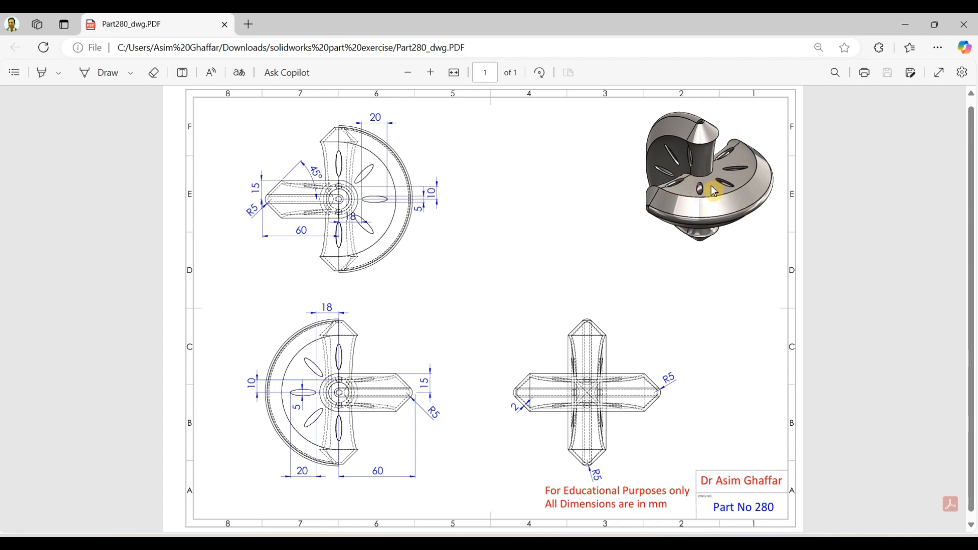
click(905, 25)
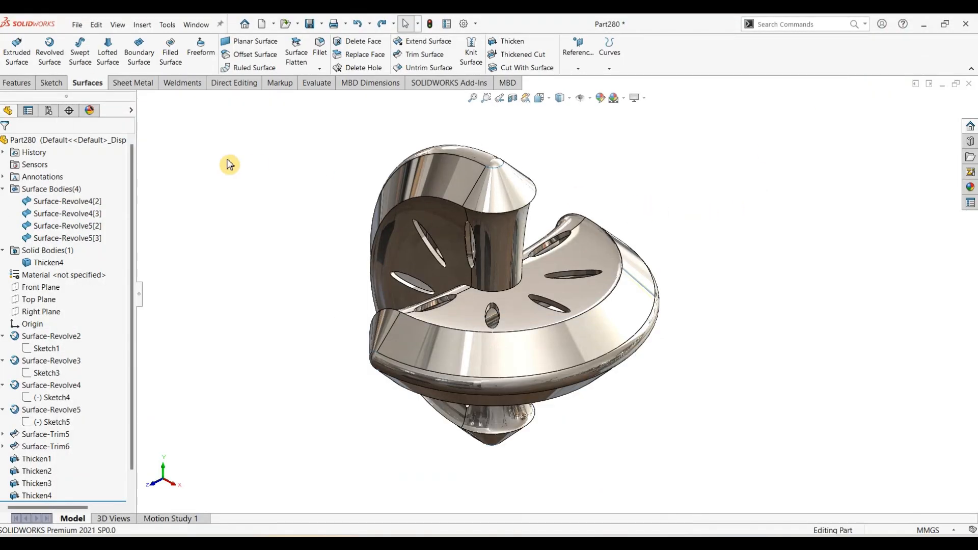
Create a new part and start a sketch on its Front Plane
click(77, 25)
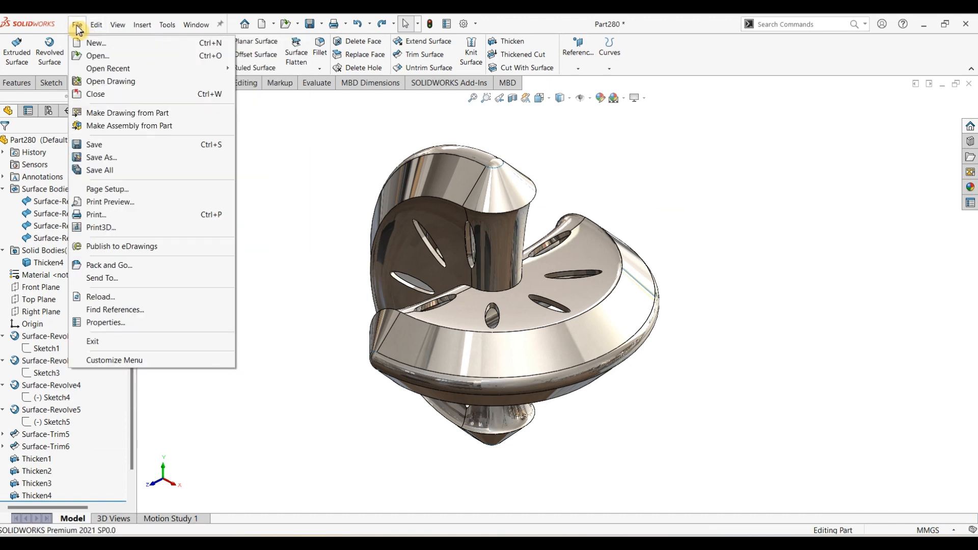
click(90, 43)
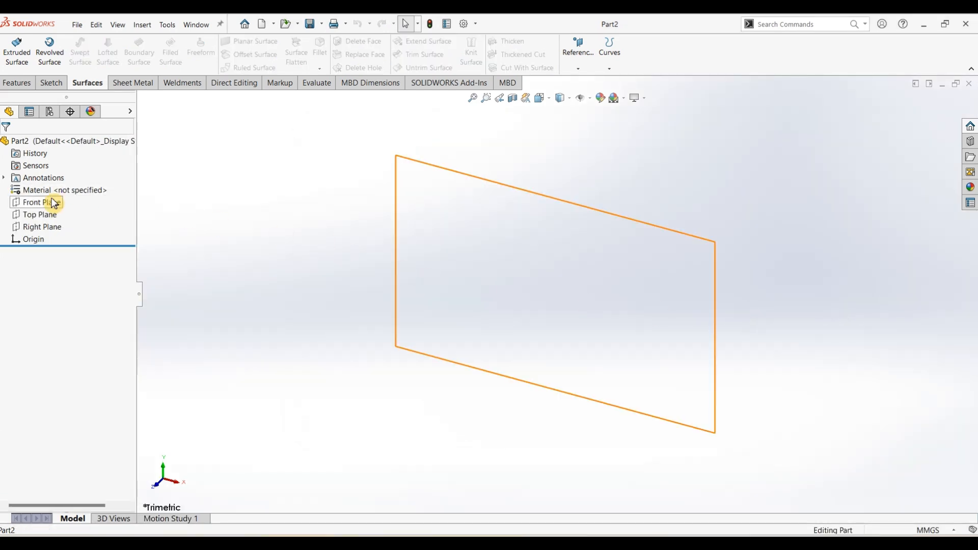
click(54, 203)
click(52, 82)
click(19, 53)
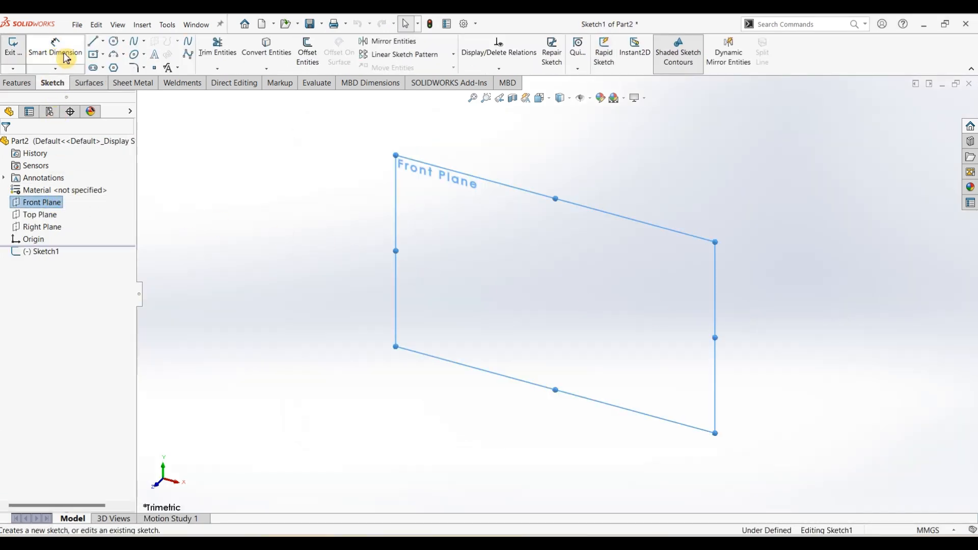
Sketch a horizontal construction centerline about 99 mm long and a shorter vertical one, both starting at the origin
click(103, 41)
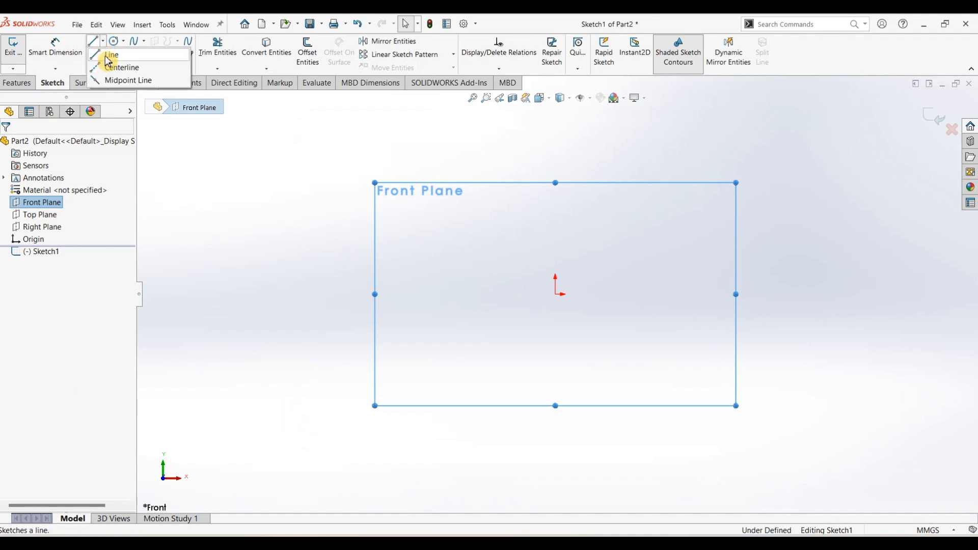
click(114, 65)
mouse_move(556, 294)
mouse_down()
mouse_move(713, 306)
mouse_move(758, 294)
mouse_up()
drag(556, 294, 556, 156)
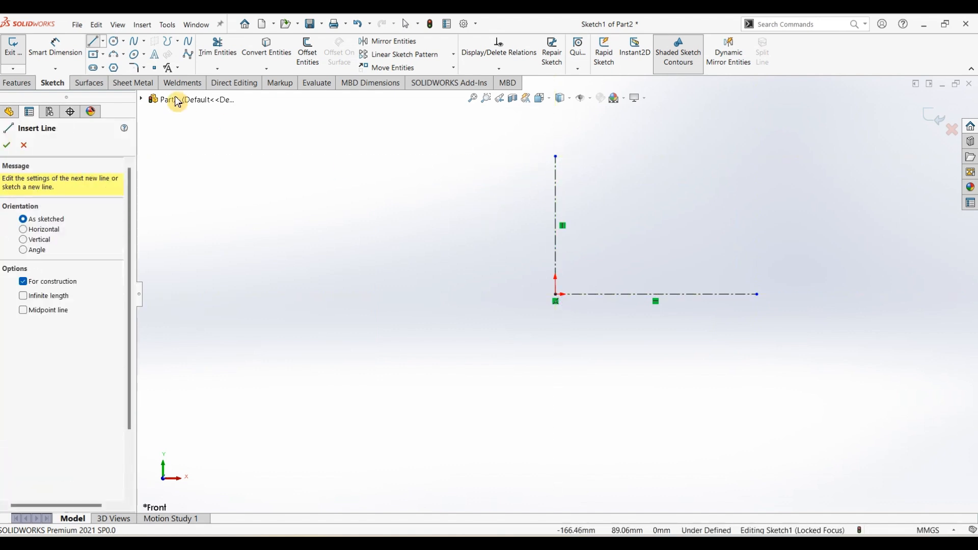
Sketch two connected slanted lines forming a V whose vertex lies on the outer end of the horizontal centerline
click(97, 48)
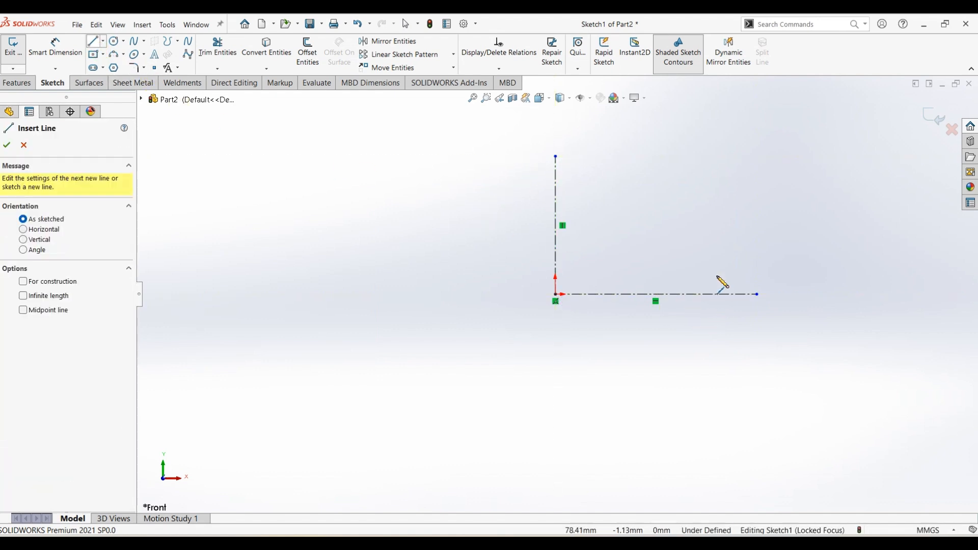
click(738, 258)
click(757, 294)
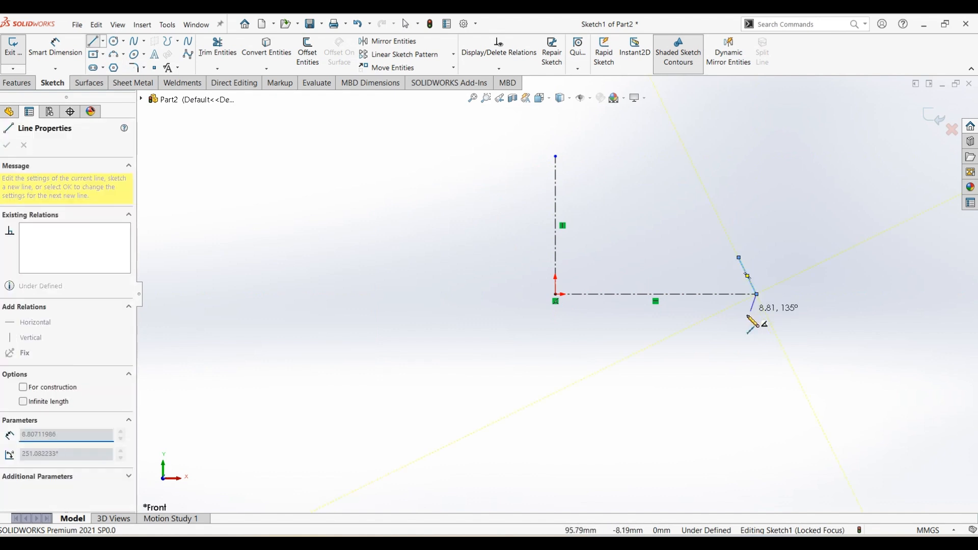
click(730, 335)
key(Escape)
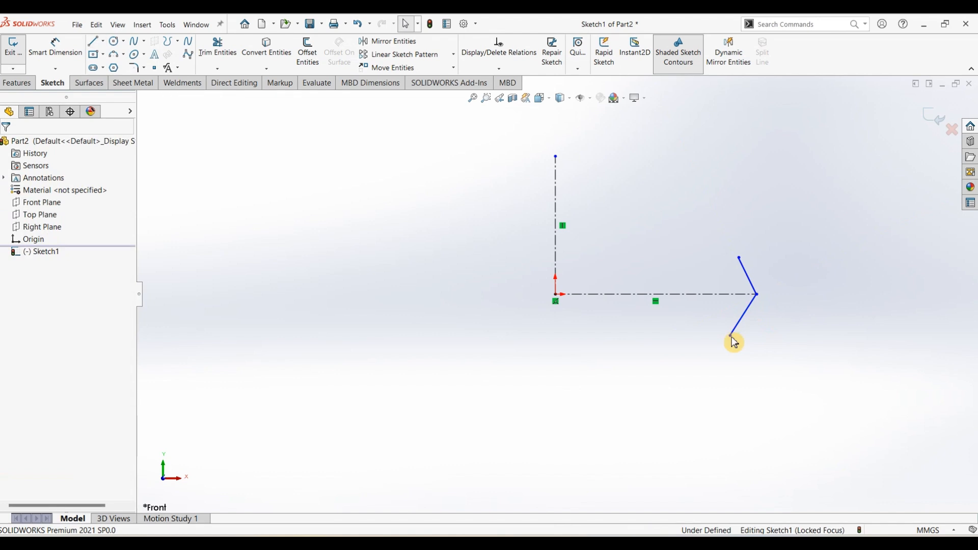
Align the free ends of the two slanted lines vertically and make both lines equal in length
click(740, 258)
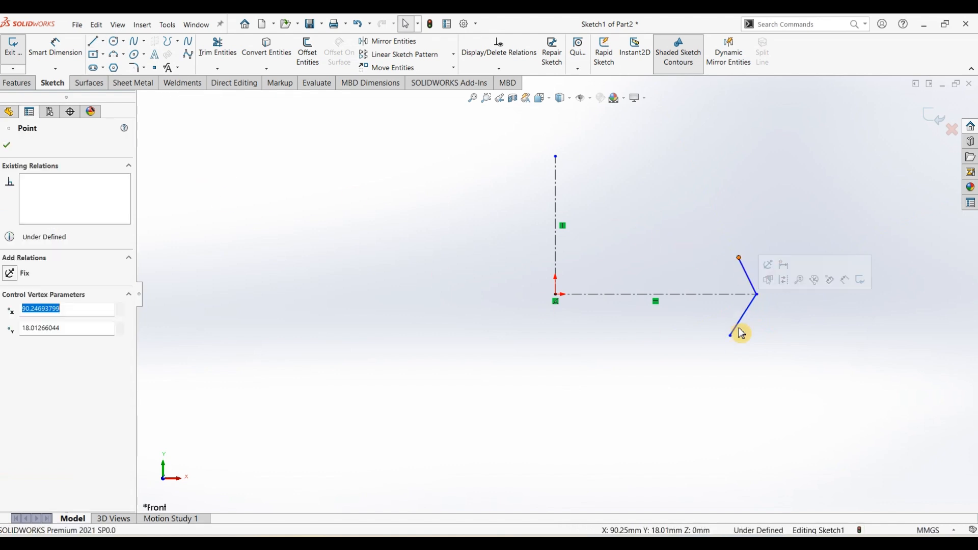
ctrl+click(730, 335)
click(778, 294)
click(761, 306)
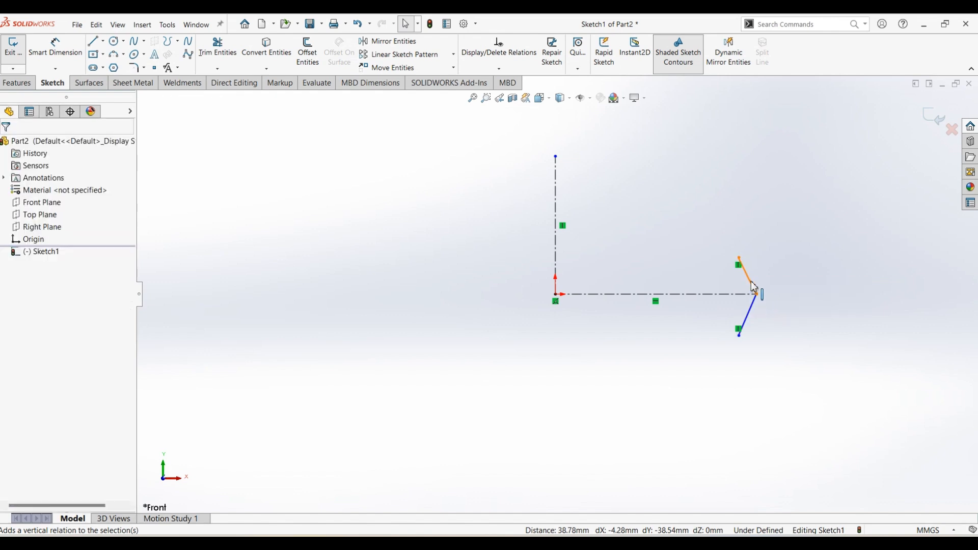
click(754, 285)
ctrl+click(756, 313)
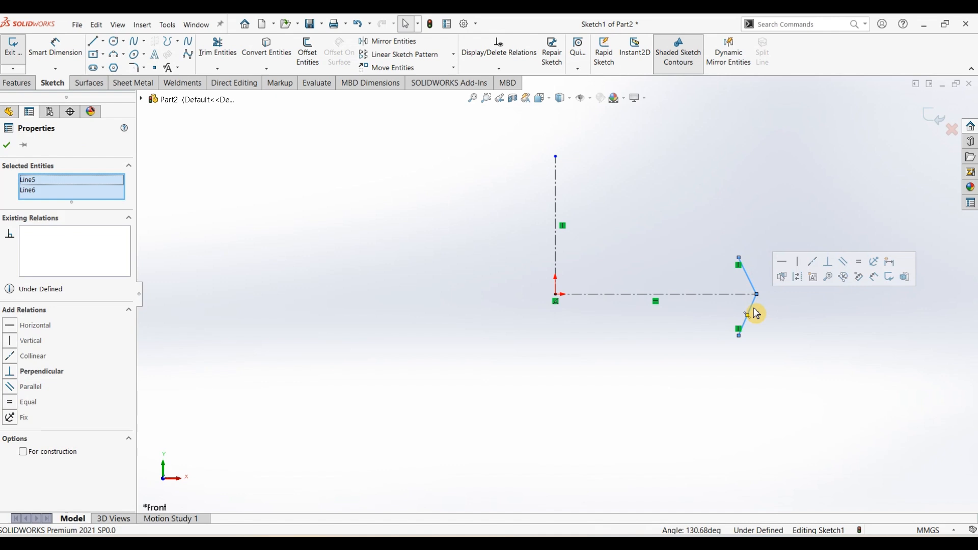
click(860, 264)
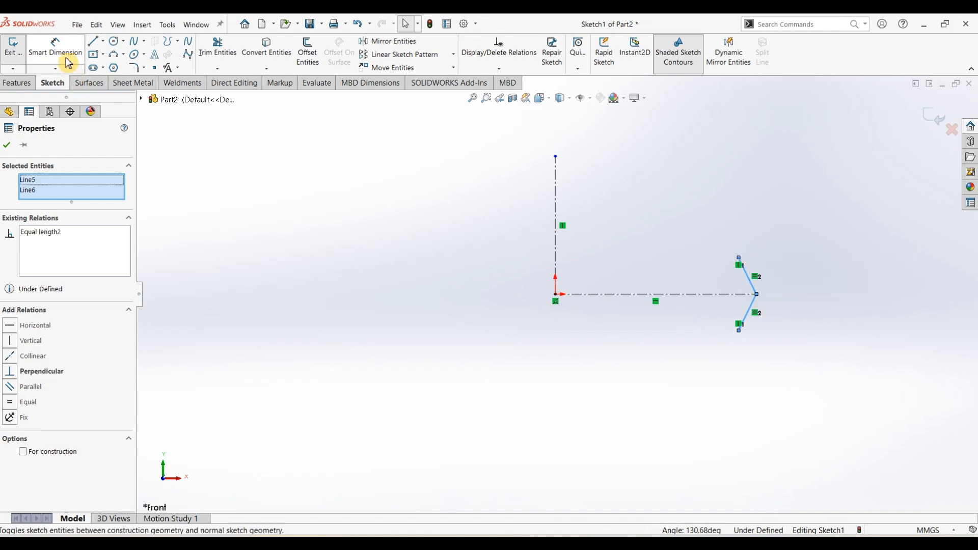
key(Escape)
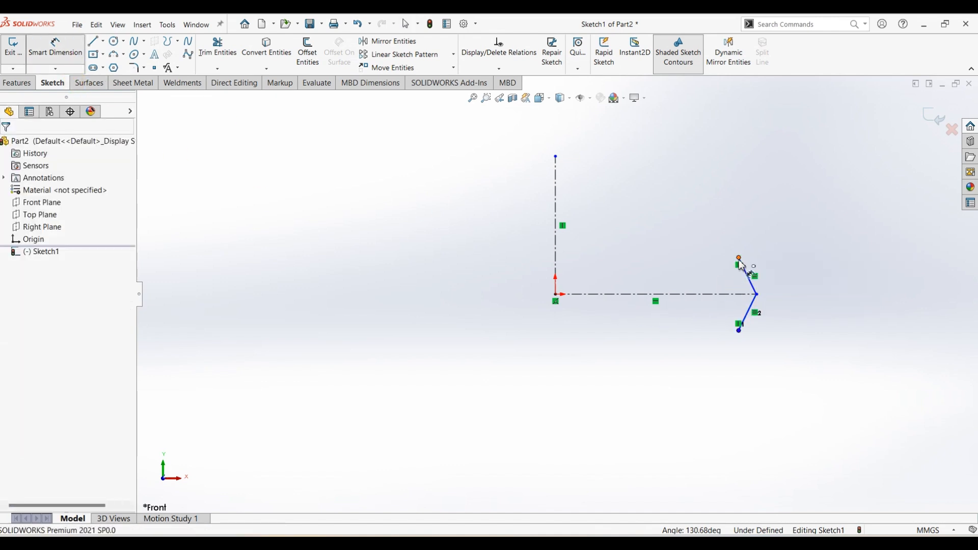
Dimension the horizontal centerline and set its length to 60 mm
click(707, 299)
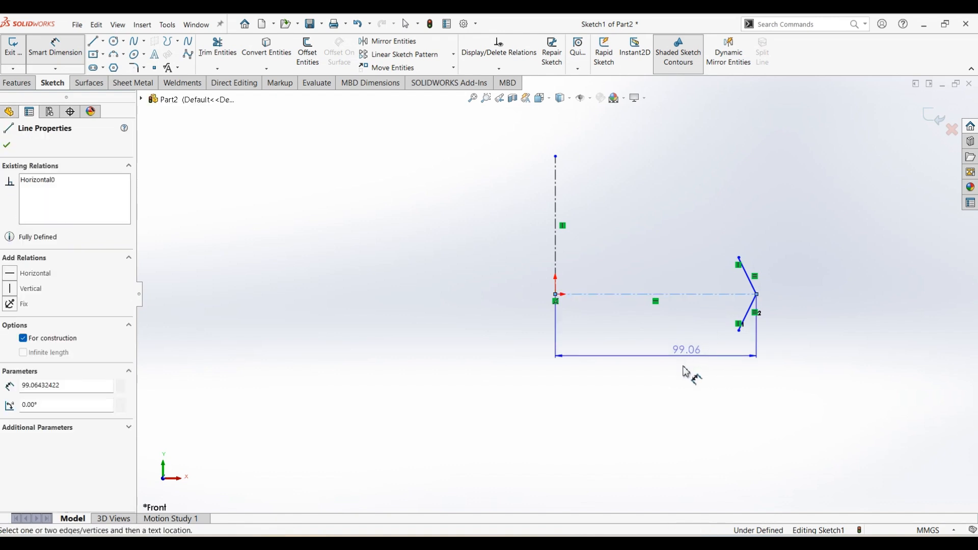
click(687, 382)
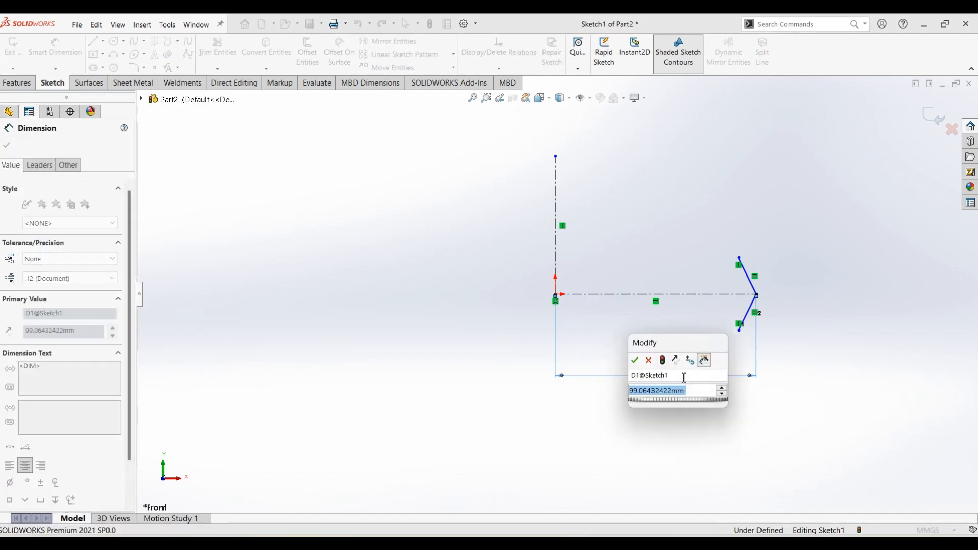
text(60)
key(Return)
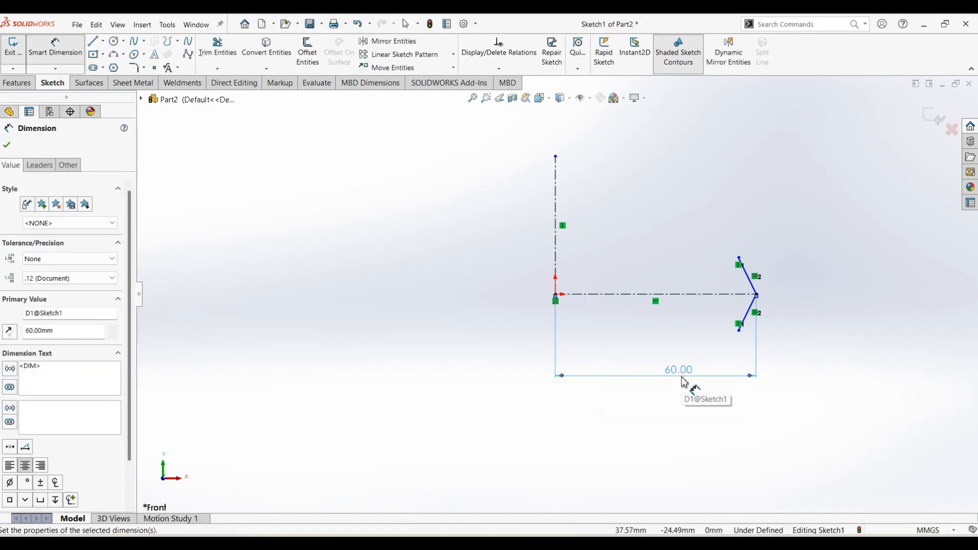
Dimension the angle between the upper slanted line and the horizontal centerline as 45 degrees
click(754, 291)
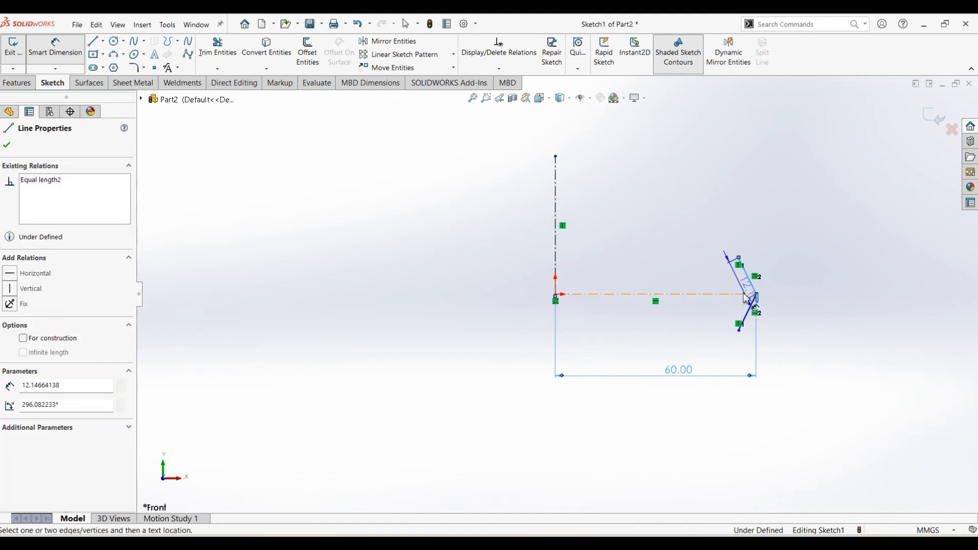
click(749, 305)
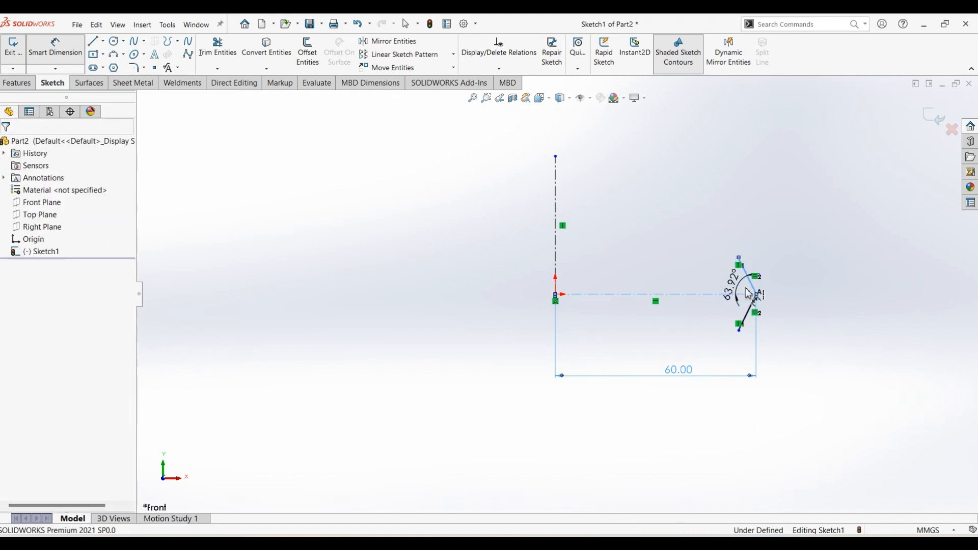
click(743, 287)
text(45)
key(Return)
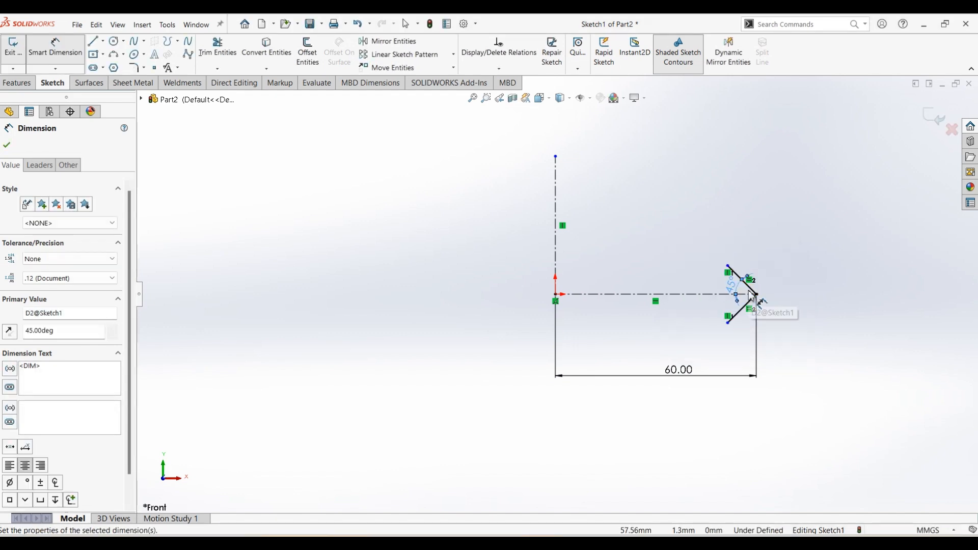
Dimension the height of the upper slanted line's free end above the horizontal centerline as 15 mm
click(733, 275)
click(728, 265)
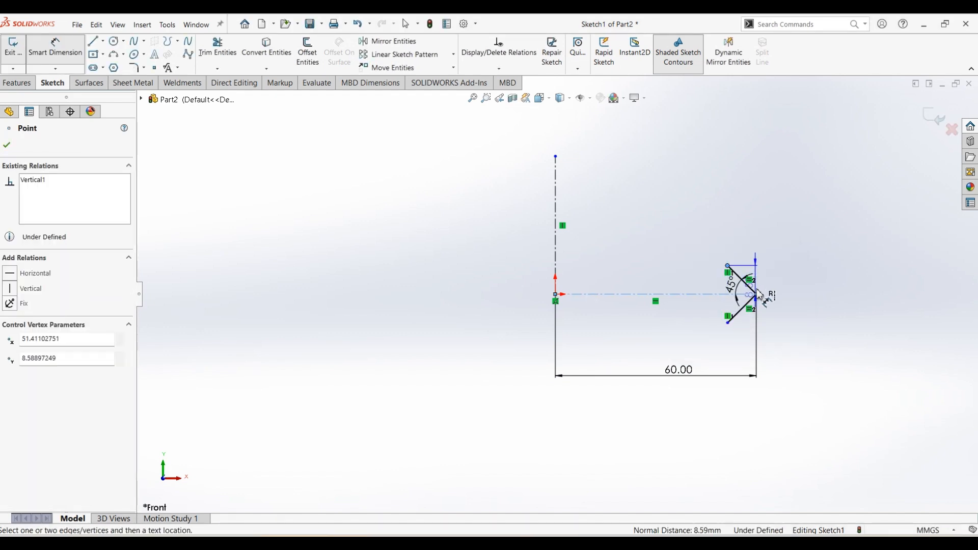
click(757, 294)
click(788, 290)
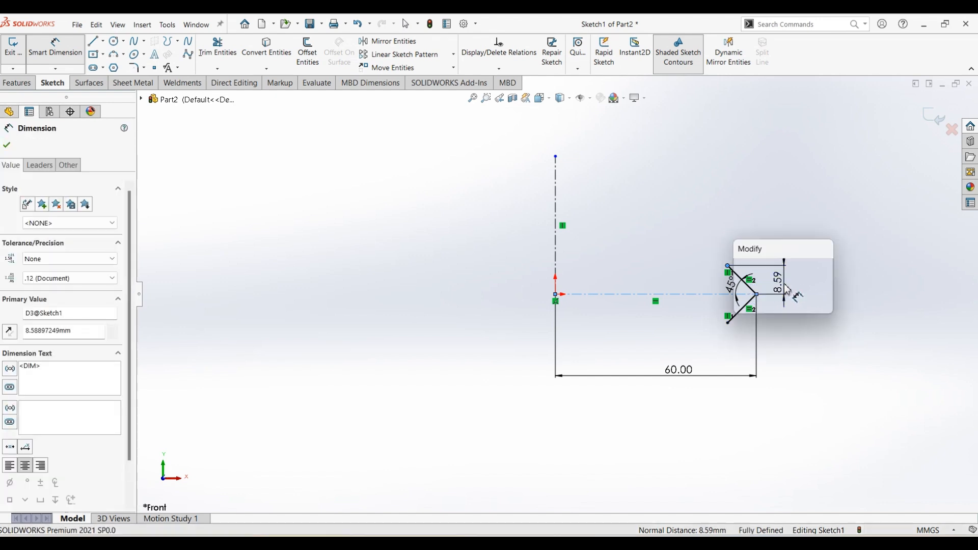
text(15)
key(Return)
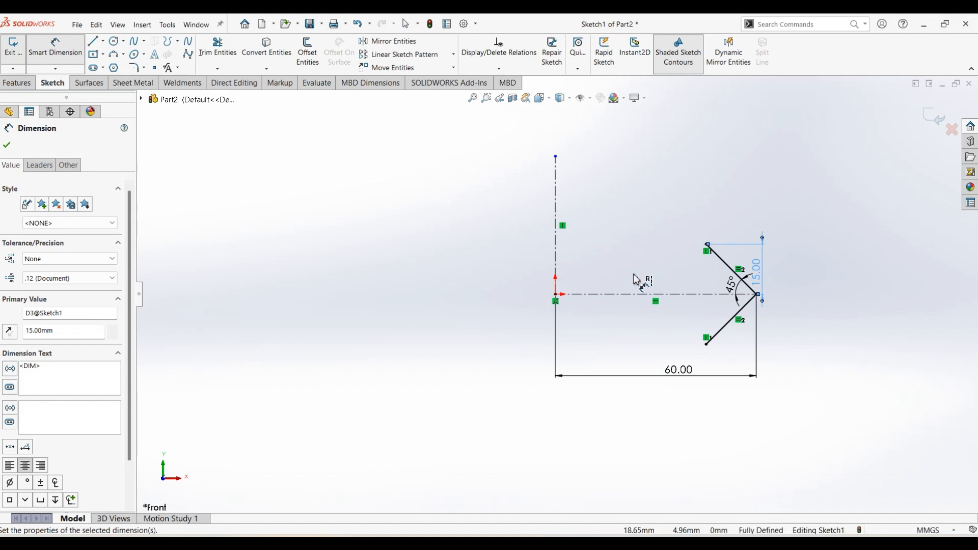
Sketch a flat ellipse with a major radius of about 35 mm, its major-axis end on the upper slanted line's free end
click(145, 54)
click(152, 66)
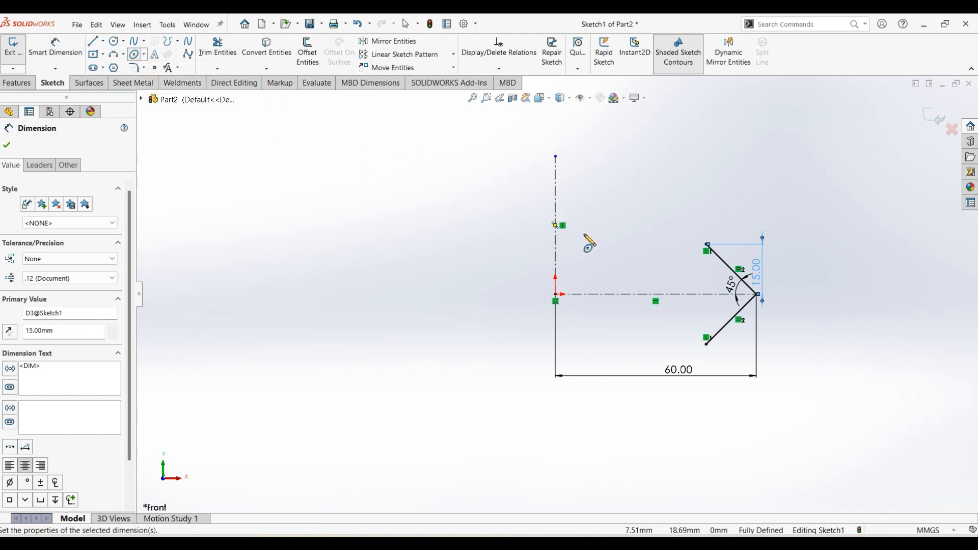
click(590, 239)
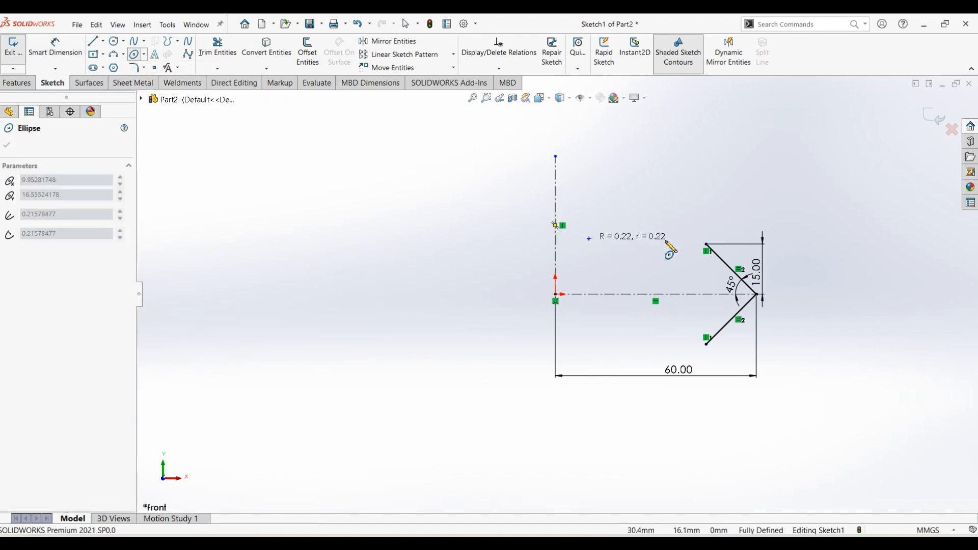
click(706, 244)
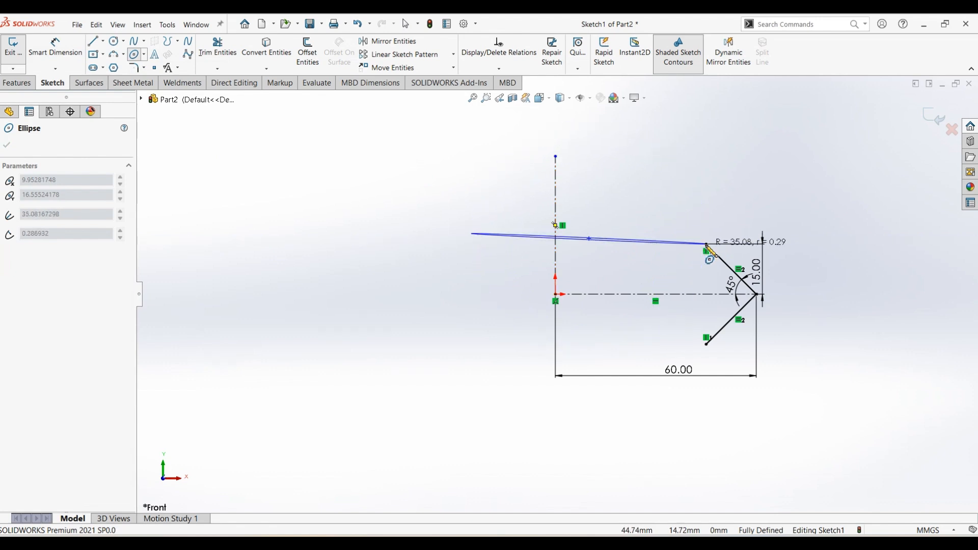
click(688, 269)
key(Escape)
Make the ellipse's major axis horizontal and align the ellipse's centre vertically with the origin
click(470, 238)
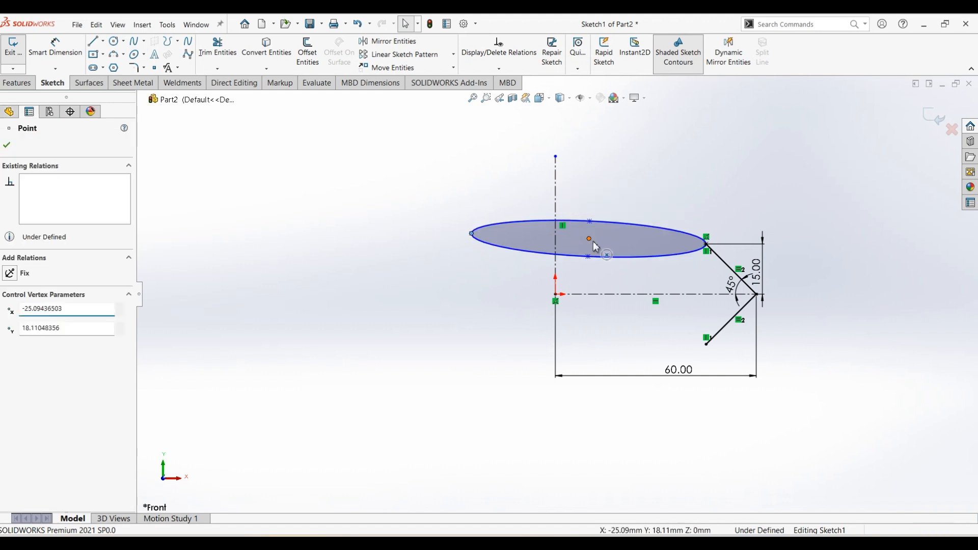
click(706, 245)
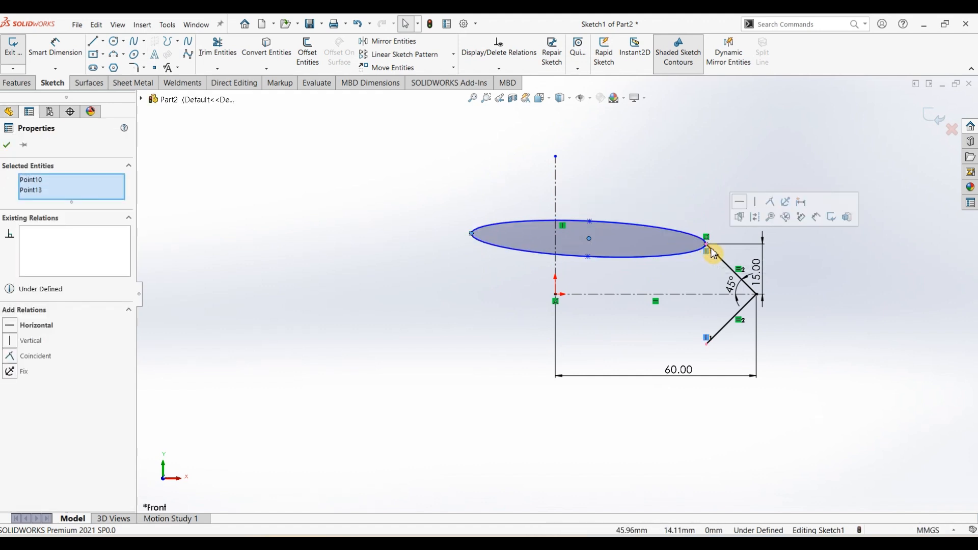
click(747, 207)
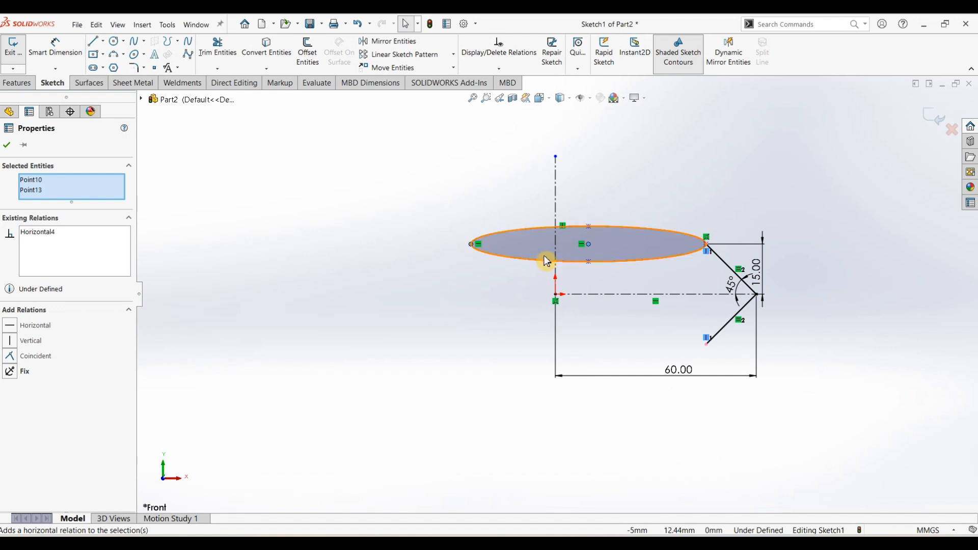
click(557, 274)
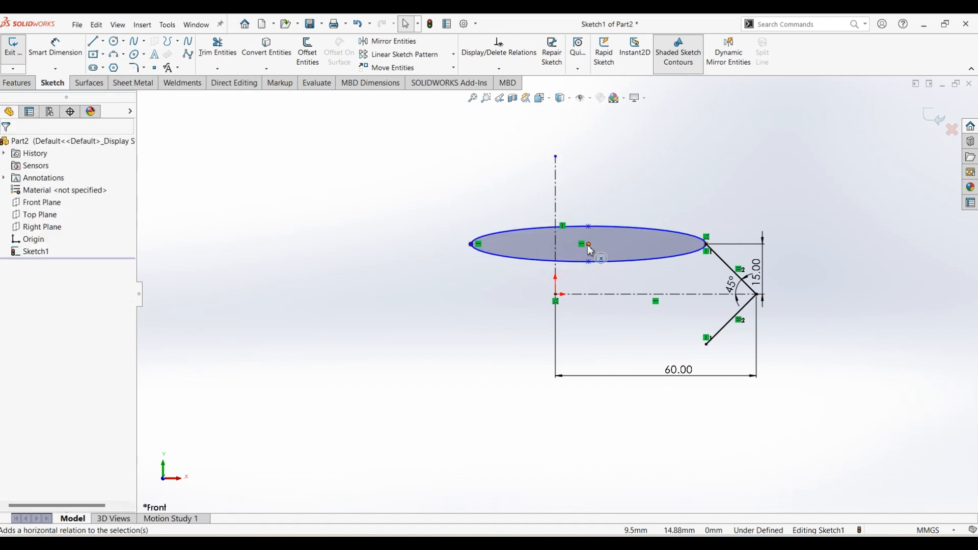
click(565, 294)
ctrl+click(559, 299)
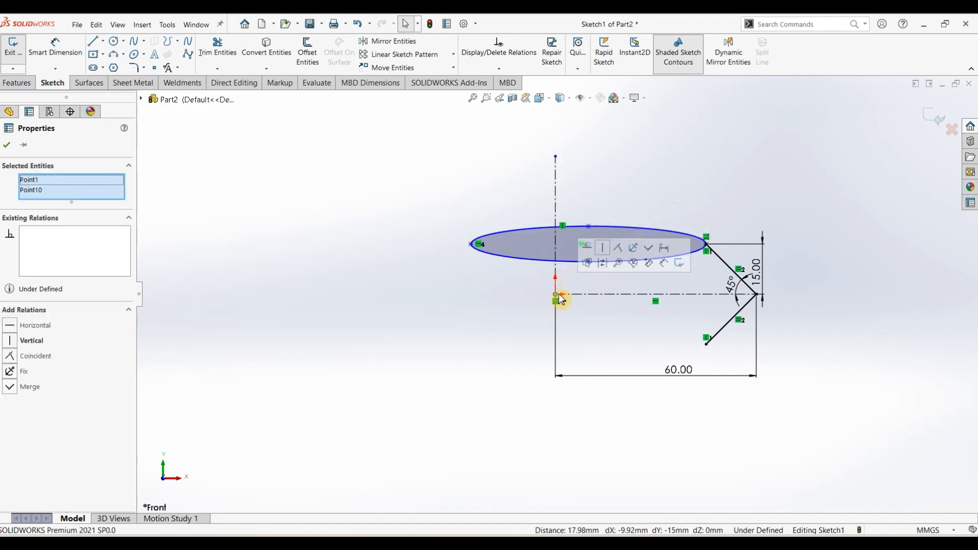
click(604, 249)
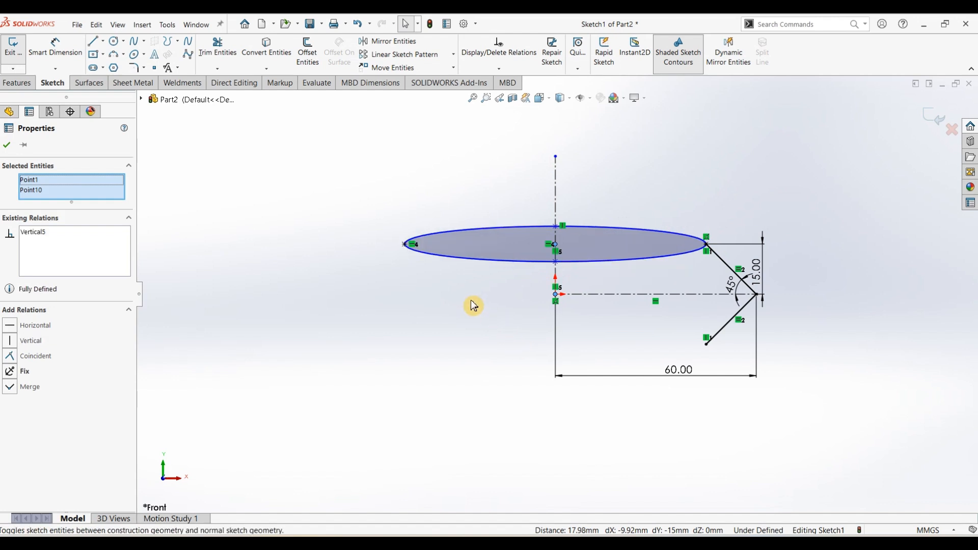
Align the ellipse's centre and both minor-axis end points vertically
click(556, 228)
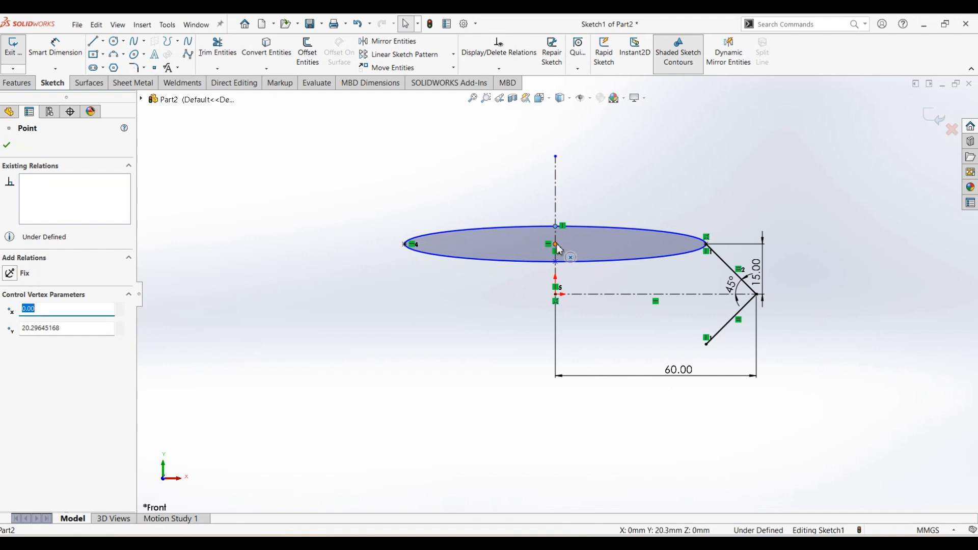
ctrl+click(556, 262)
ctrl+click(556, 263)
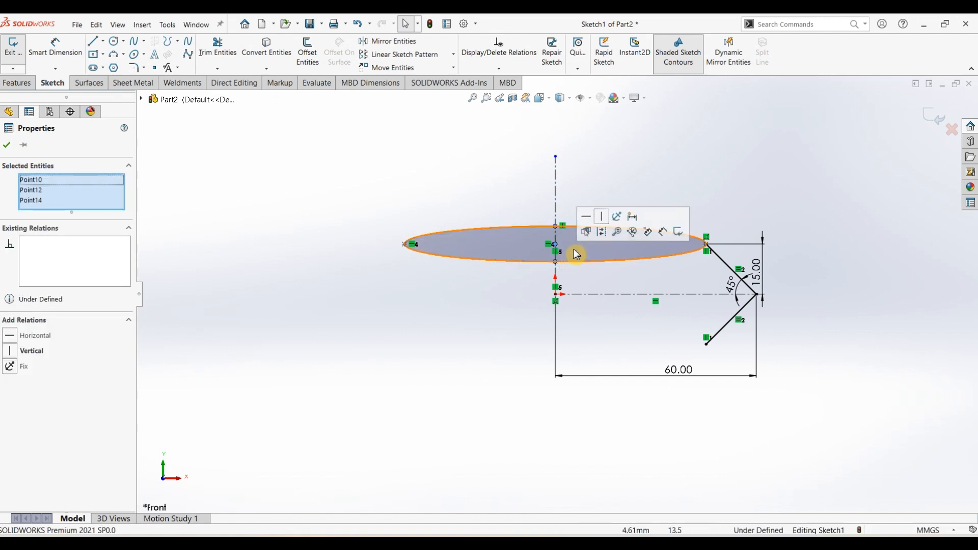
click(602, 216)
click(451, 194)
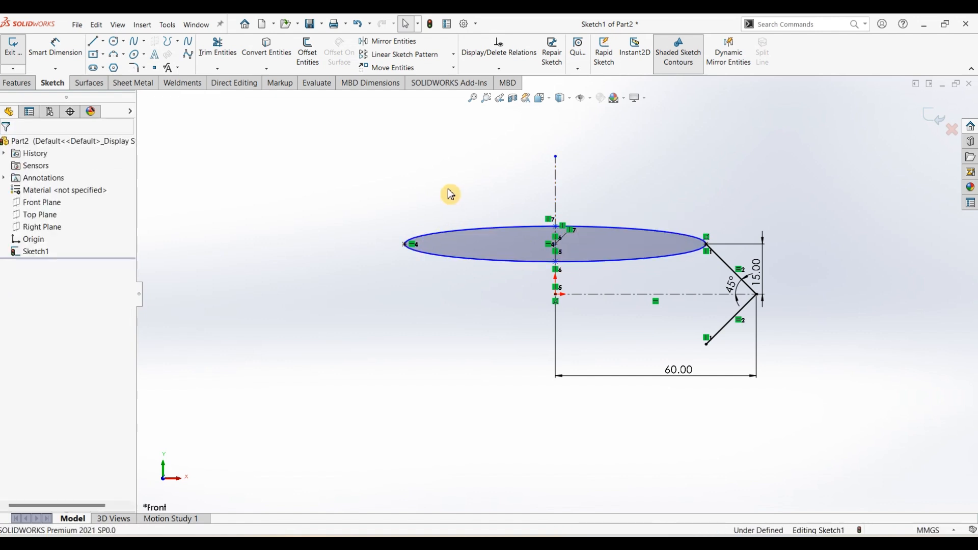
Trim the ellipse to its lower quarter arc between the vertical centerline and the upper slanted line
click(222, 60)
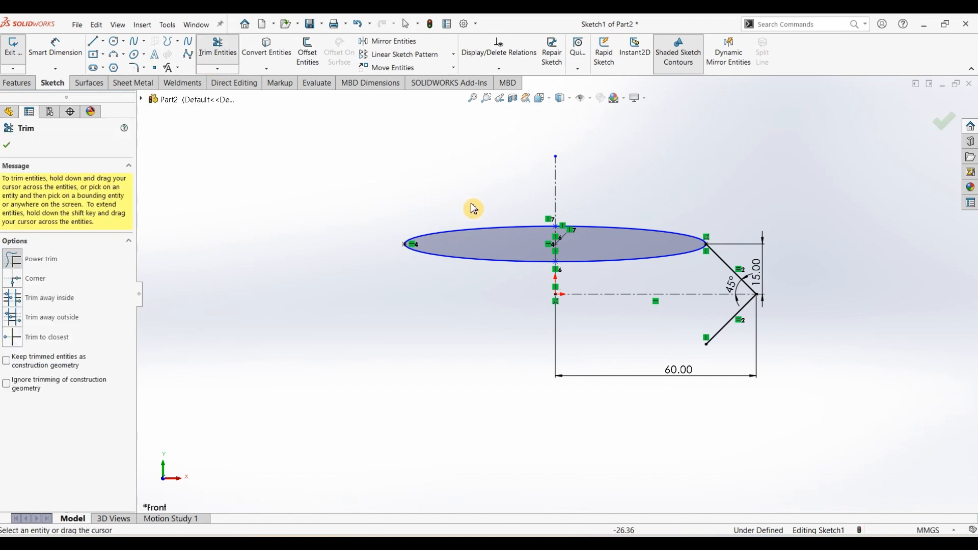
mouse_move(478, 208)
mouse_down()
mouse_move(502, 240)
mouse_move(573, 208)
mouse_move(595, 240)
mouse_up()
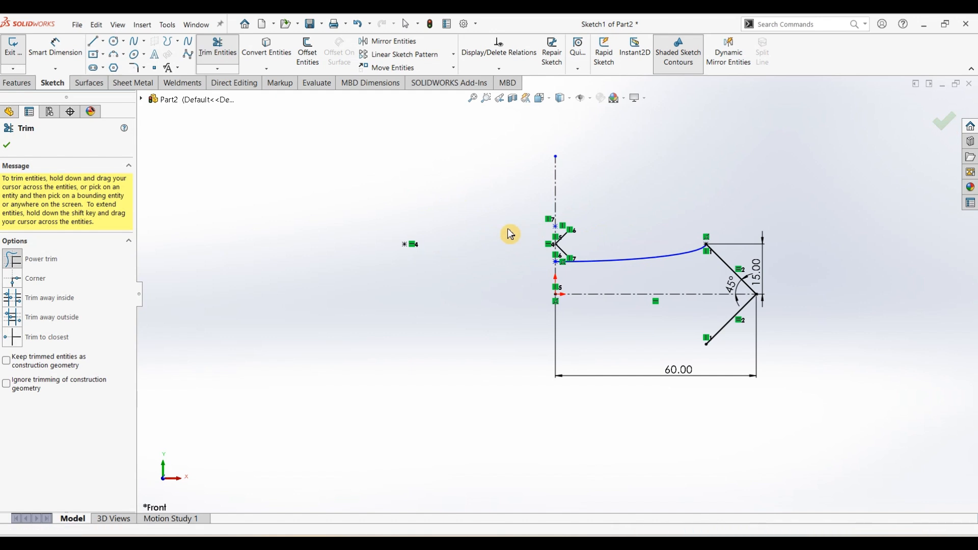
key(Escape)
Dimension the height of the elliptical arc's inner end above the origin as 10 mm
drag(563, 257, 564, 220)
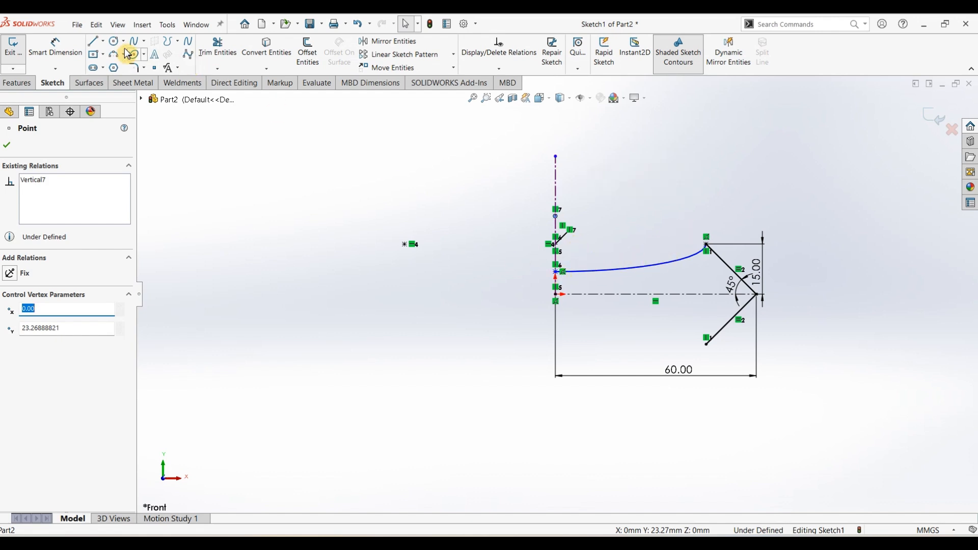
click(57, 49)
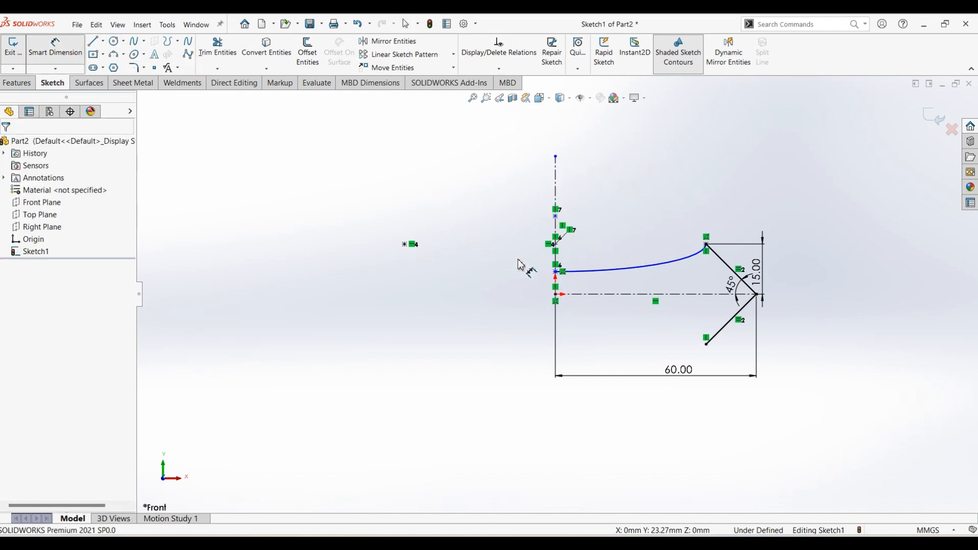
click(556, 273)
click(556, 294)
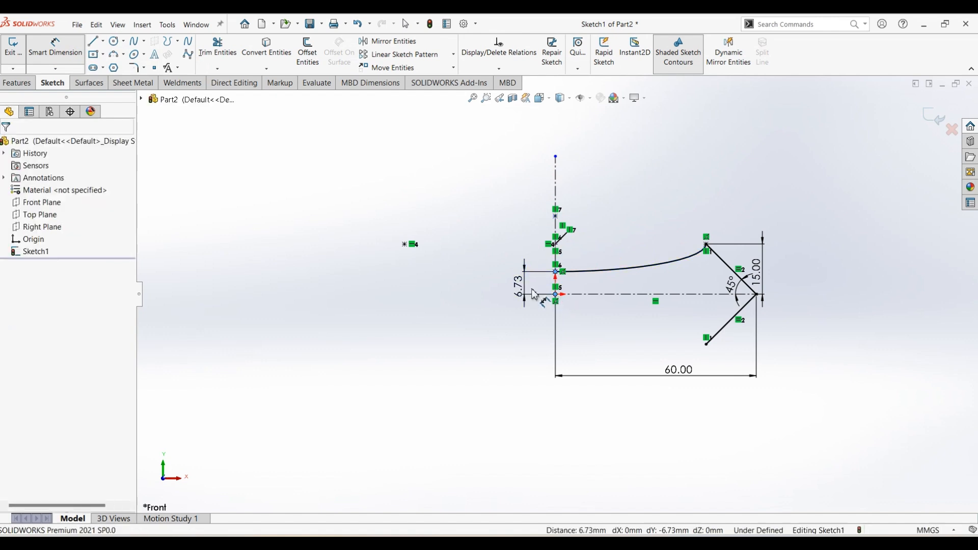
click(534, 294)
text(10)
key(Return)
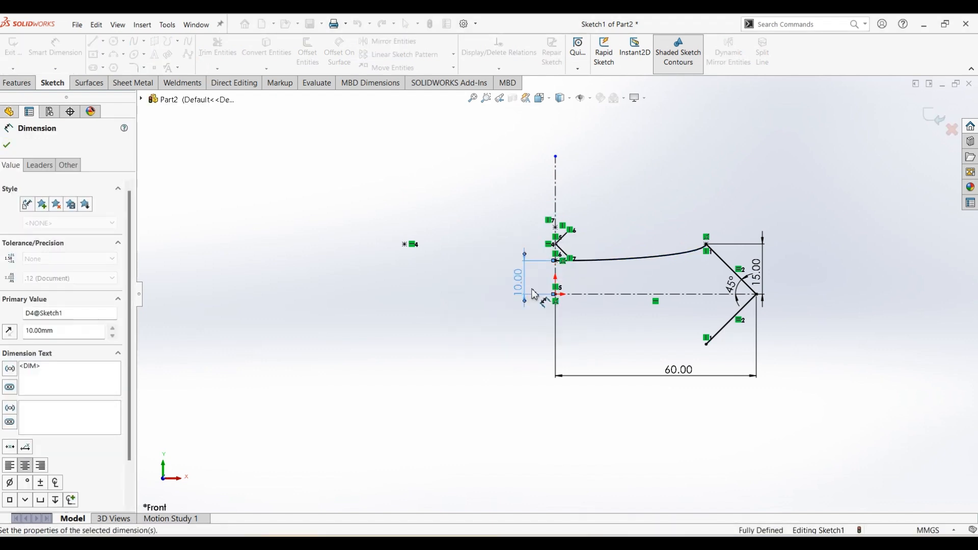
key(Escape)
Mirror the elliptical arc about the horizontal centerline
click(605, 284)
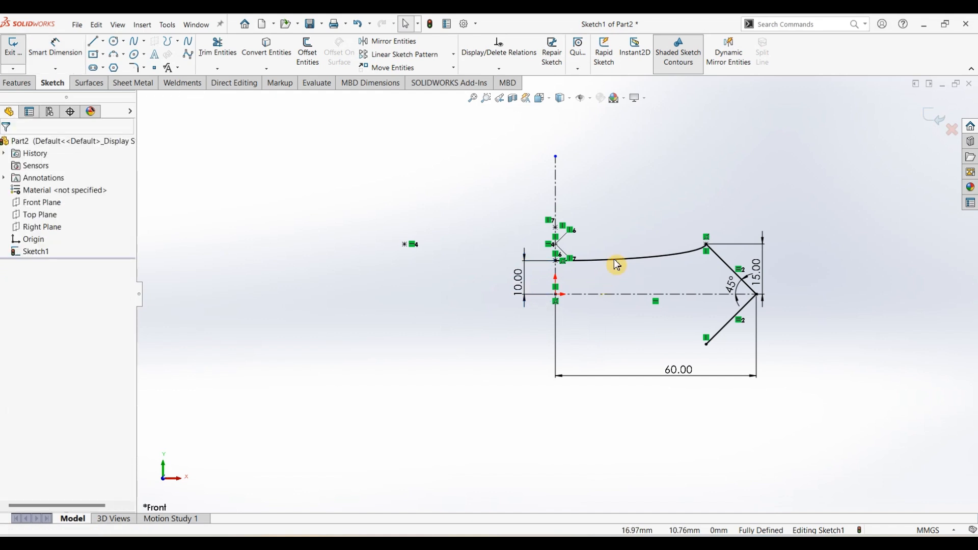
click(619, 261)
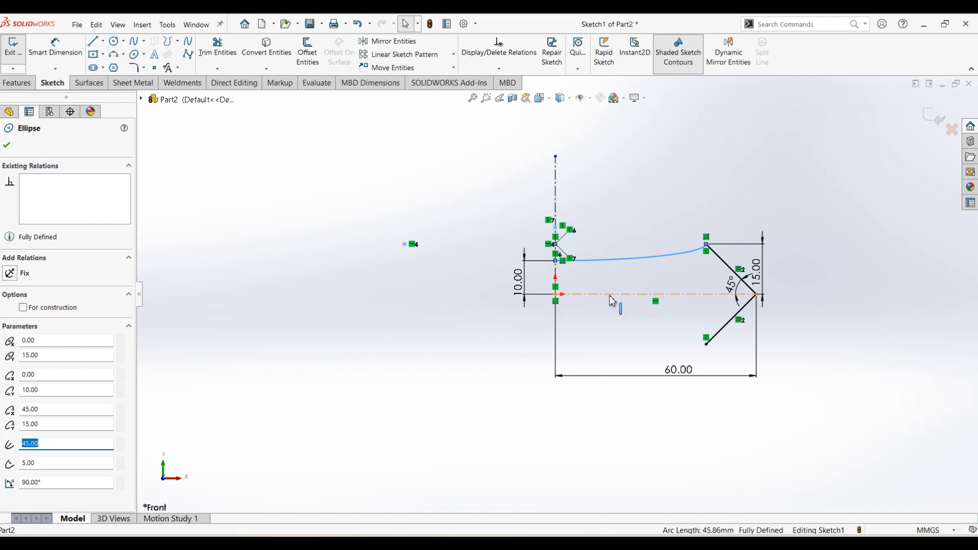
ctrl+click(612, 297)
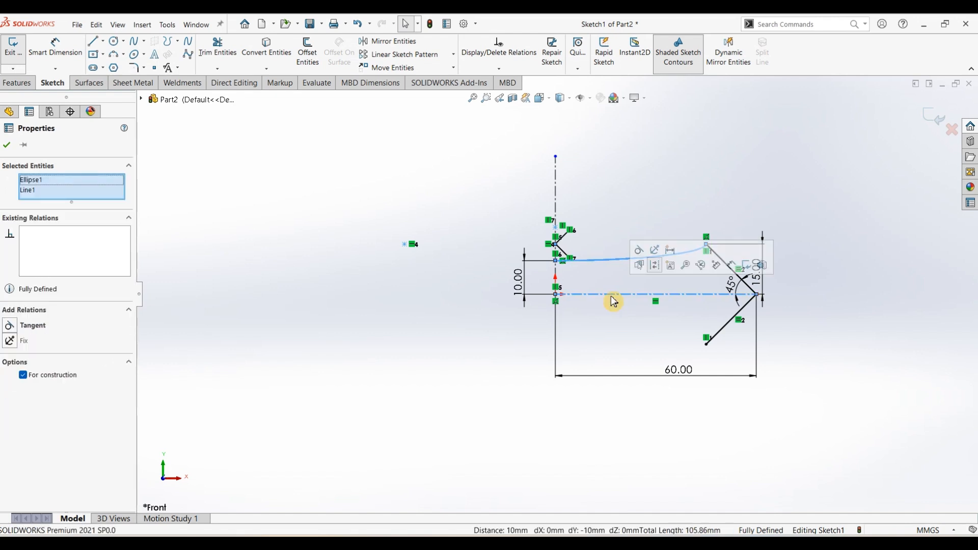
click(397, 48)
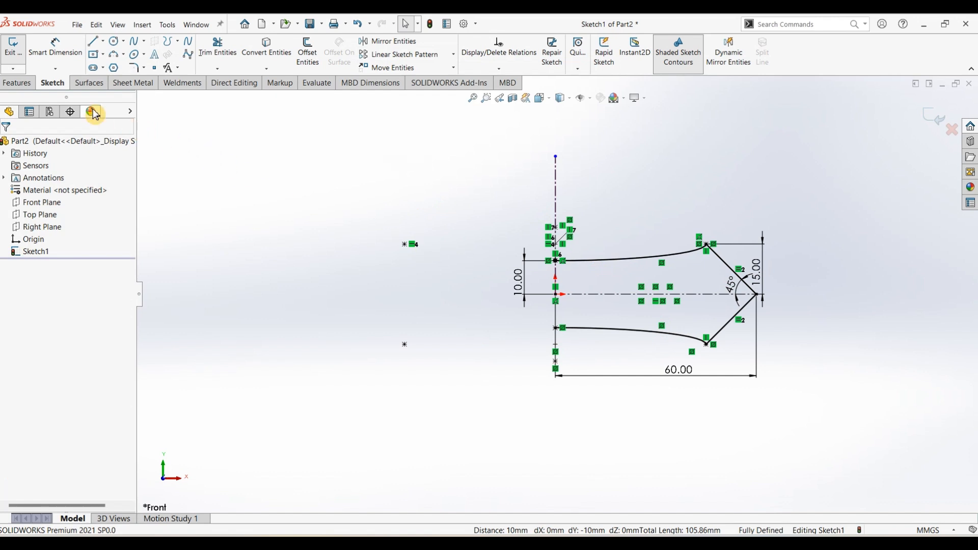
Create a revolved surface from the profile about the vertical centerline, using Mid Plane and an angle of 180 degrees
click(96, 86)
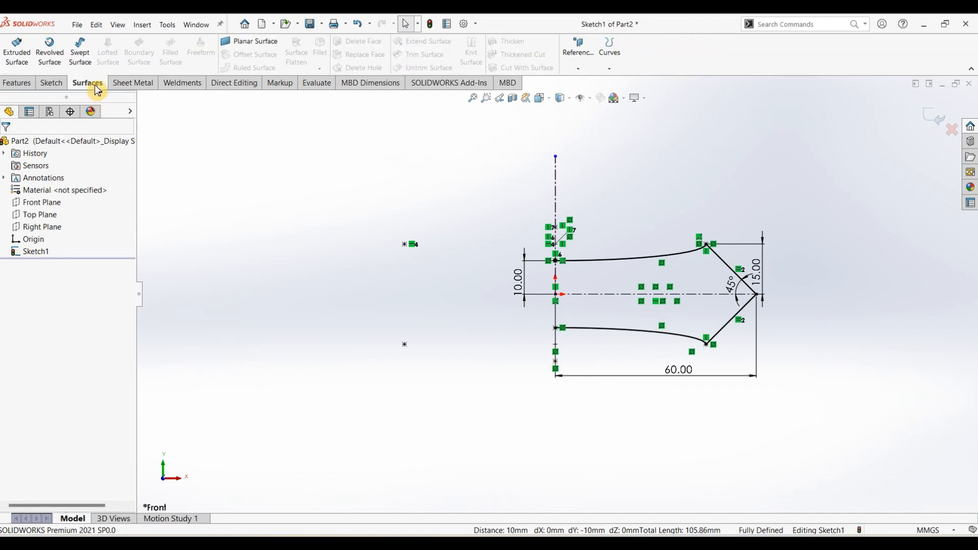
click(49, 54)
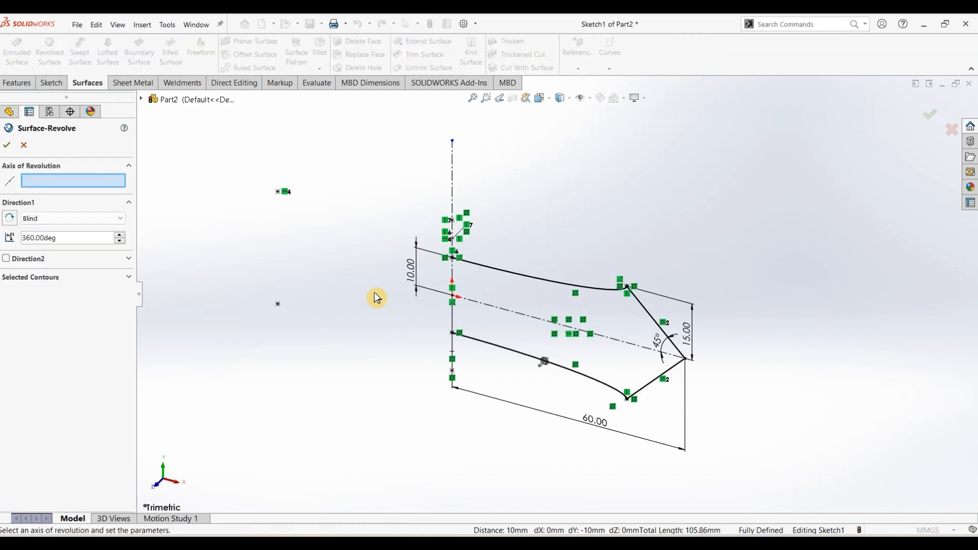
click(455, 168)
click(71, 219)
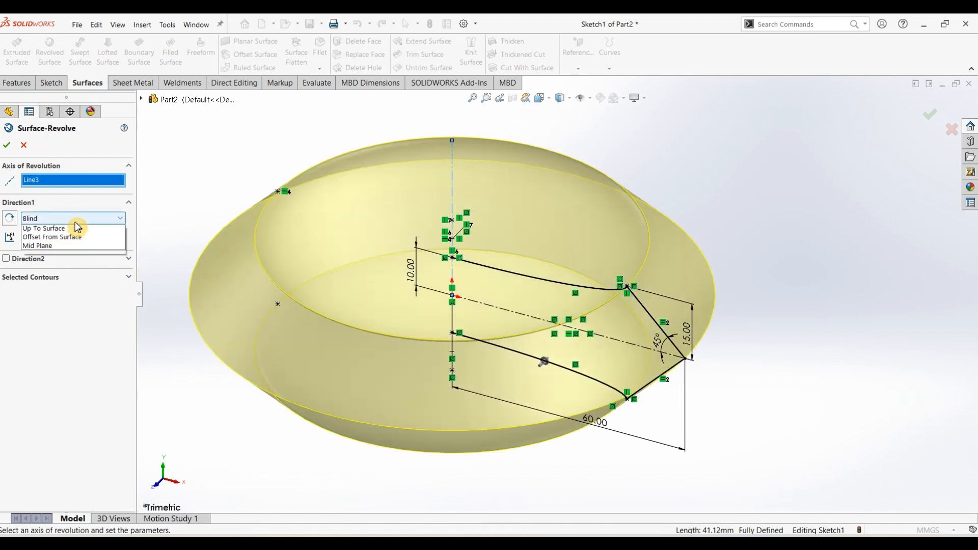
click(50, 265)
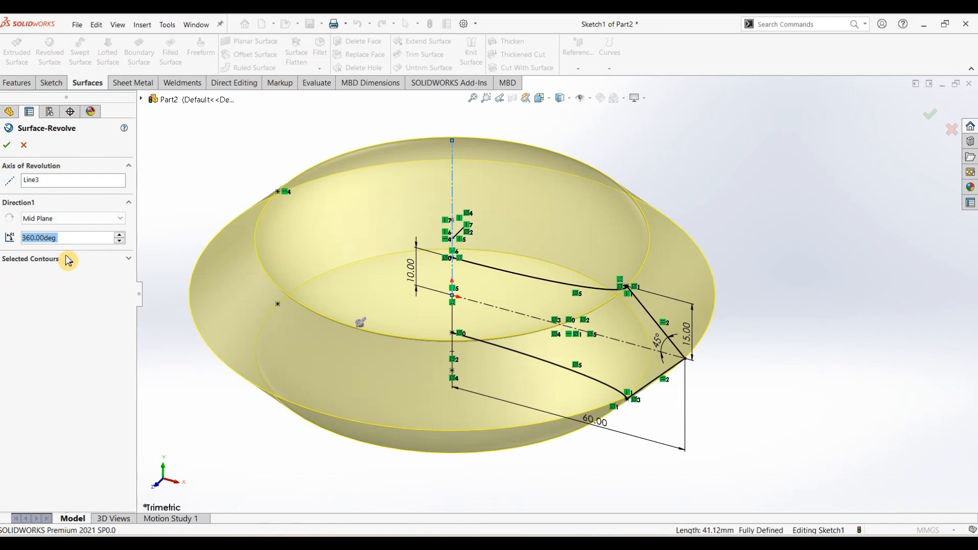
text(180)
key(Return)
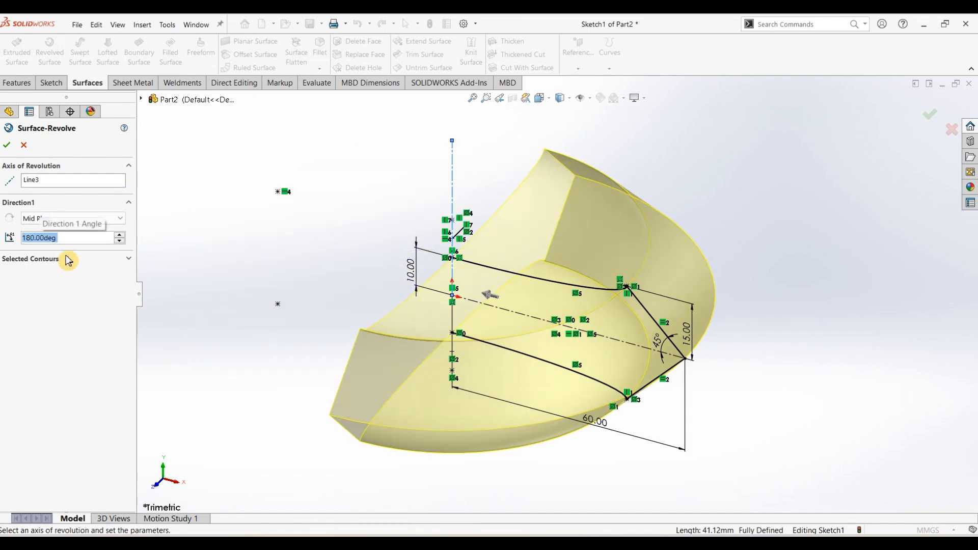
click(6, 145)
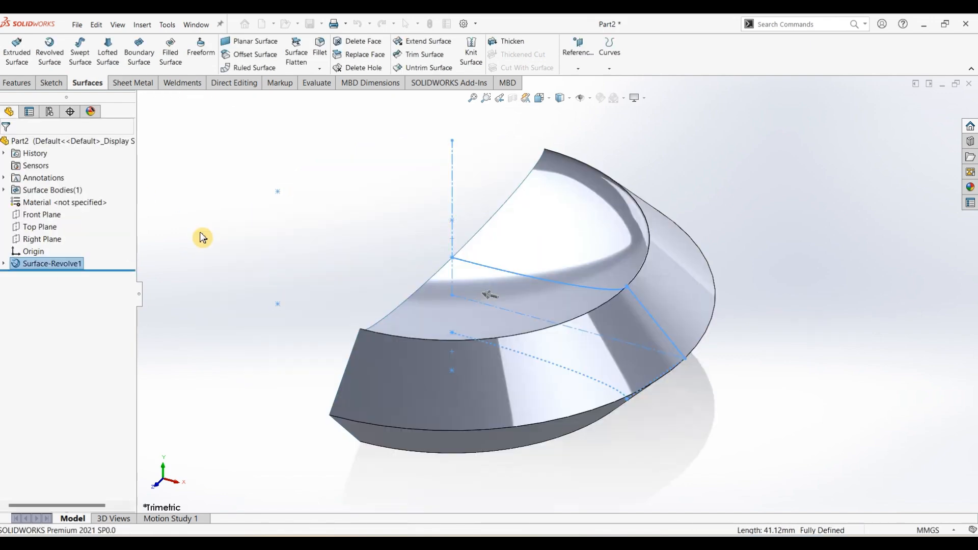
Start a sketch on the Top Plane and draw a horizontal centerline about 66 mm long from the origin, away from the revolved surface
click(653, 445)
mouse_move(653, 445)
middle_down()
mouse_move(694, 404)
mouse_move(751, 397)
mouse_move(679, 434)
middle_up()
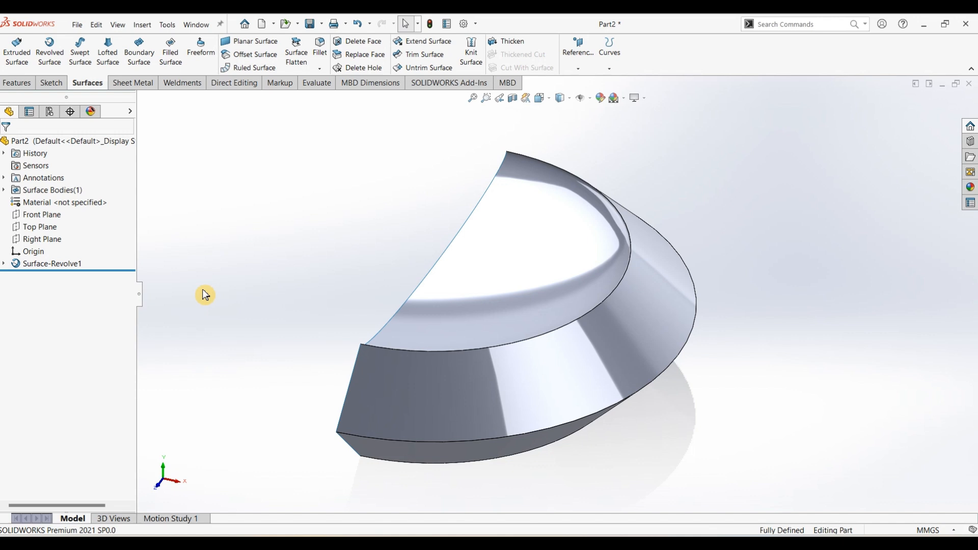
click(37, 227)
click(51, 83)
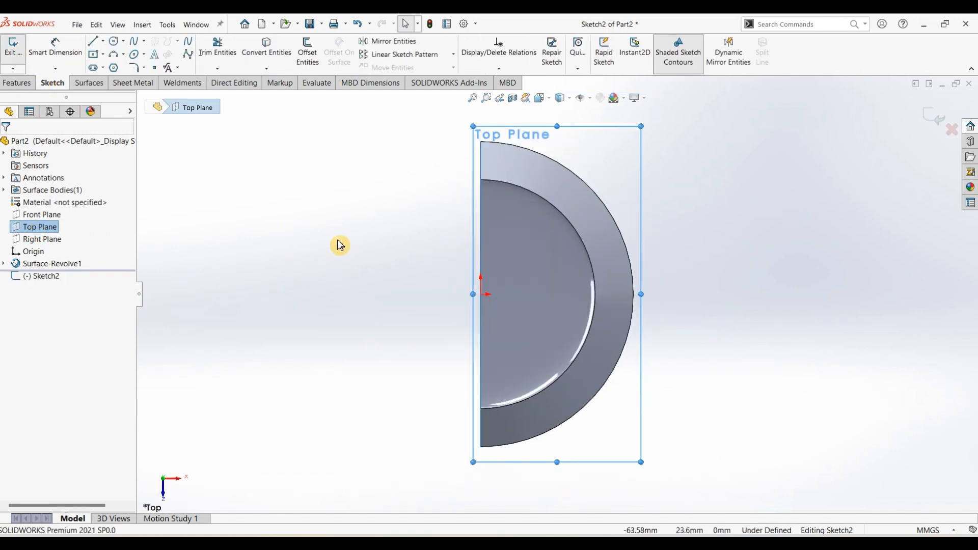
click(103, 41)
click(109, 68)
click(480, 294)
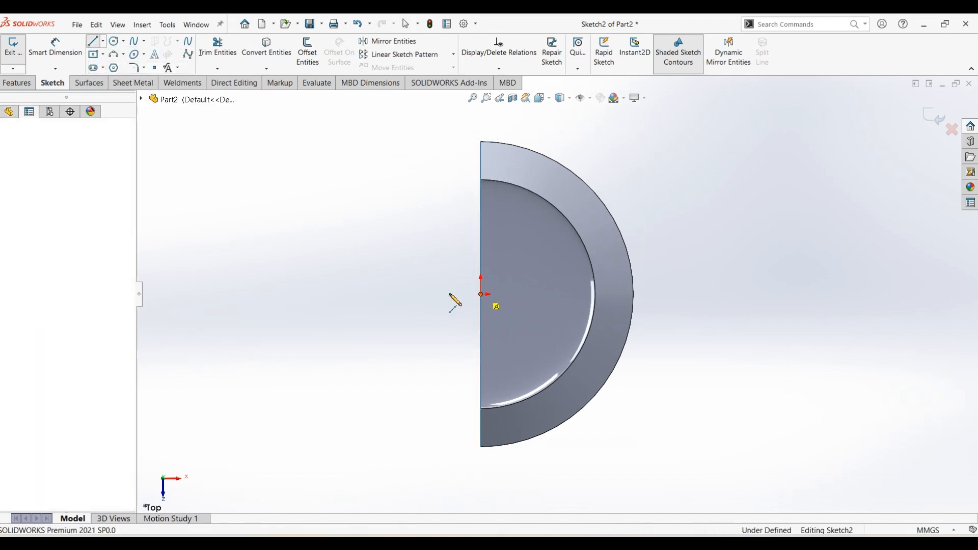
click(314, 294)
key(Escape)
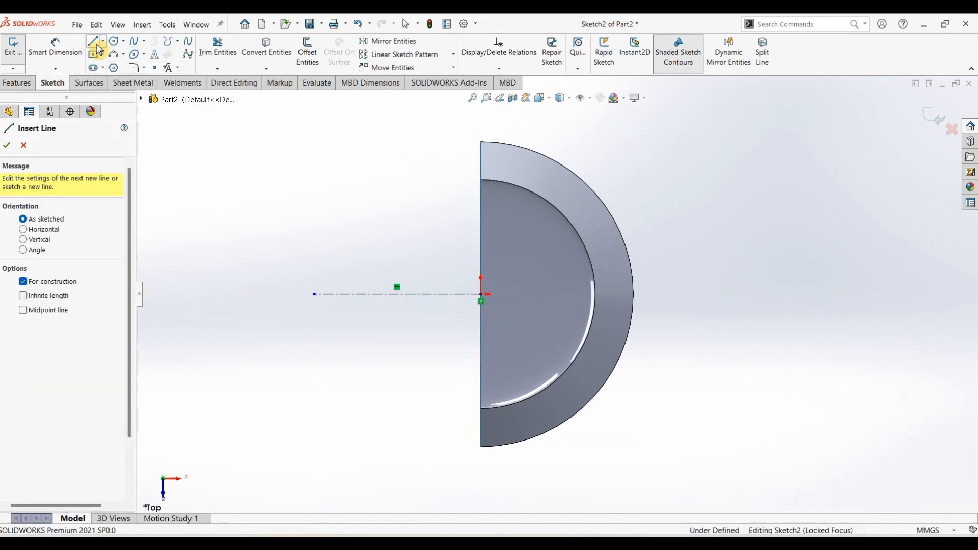
Sketch two slanted lines forming a V with its apex on the centerline's free end, the upper line about 28 mm long
click(358, 239)
click(315, 294)
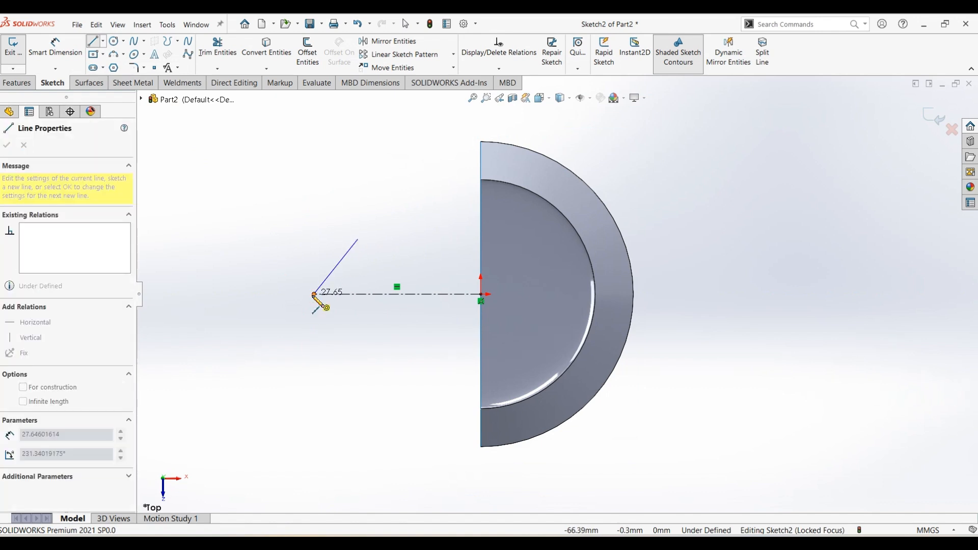
click(349, 353)
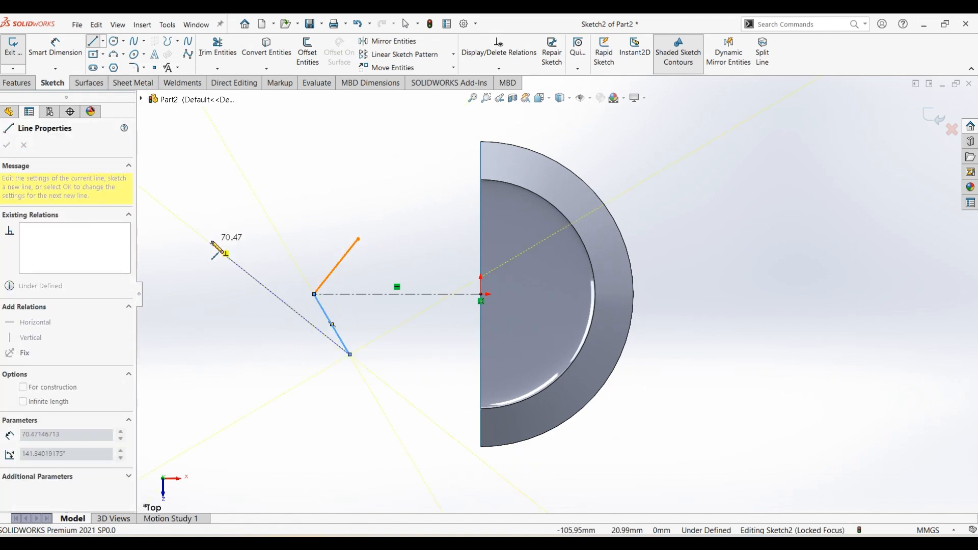
key(Escape)
Align the free ends of the two slanted lines vertically and make the lines equal in length
click(359, 239)
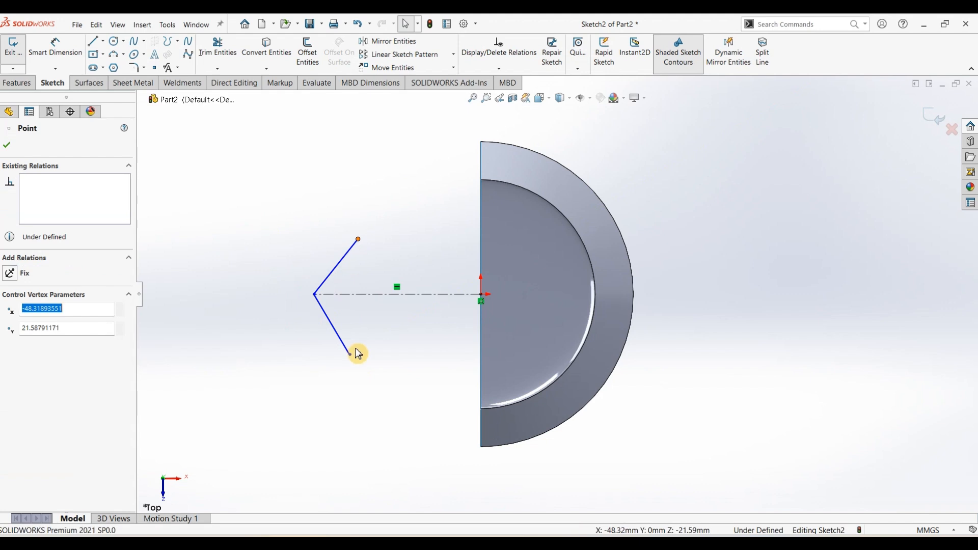
ctrl+click(349, 354)
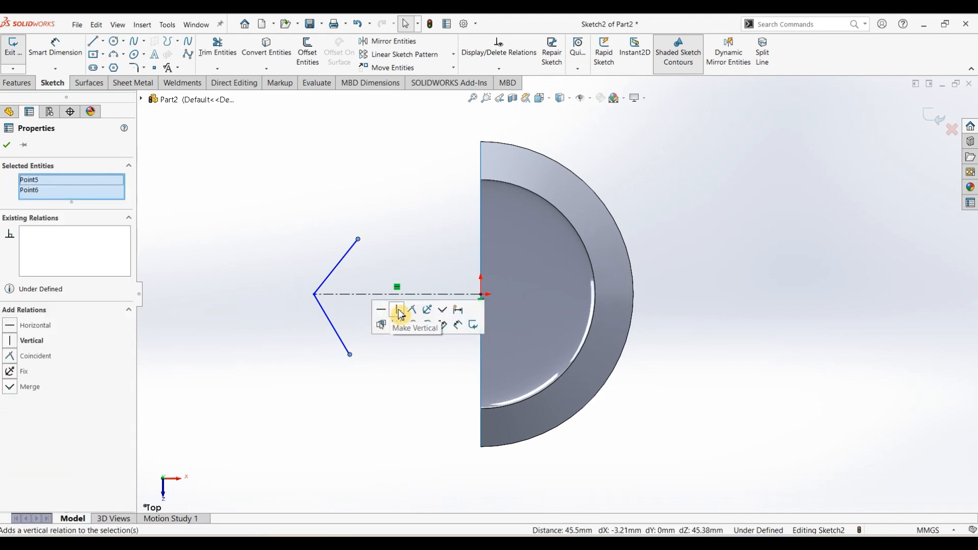
click(396, 311)
click(338, 257)
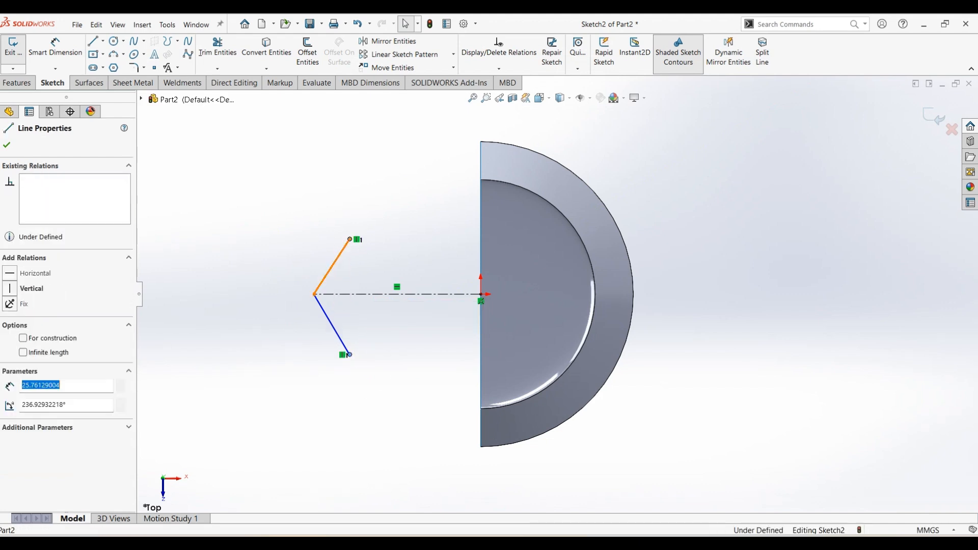
ctrl+click(339, 339)
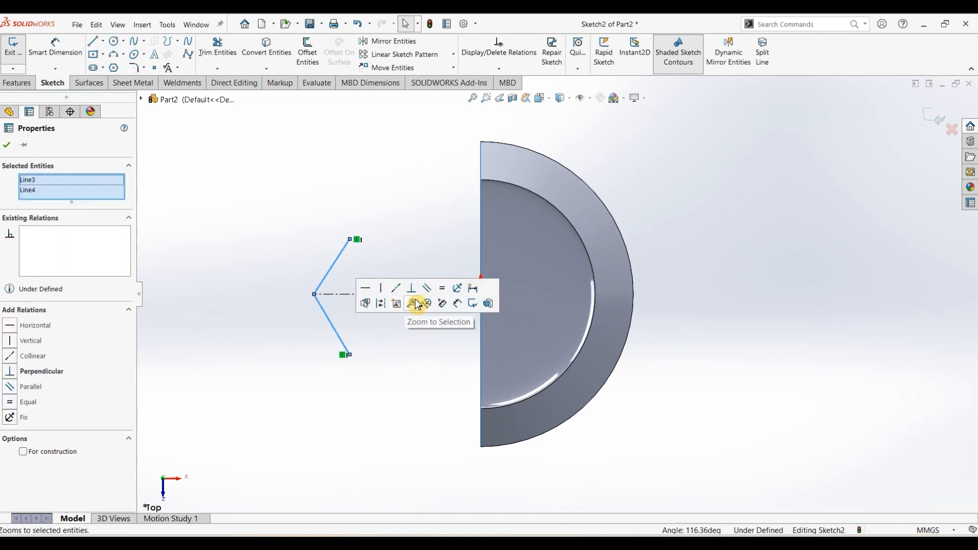
click(446, 299)
click(304, 223)
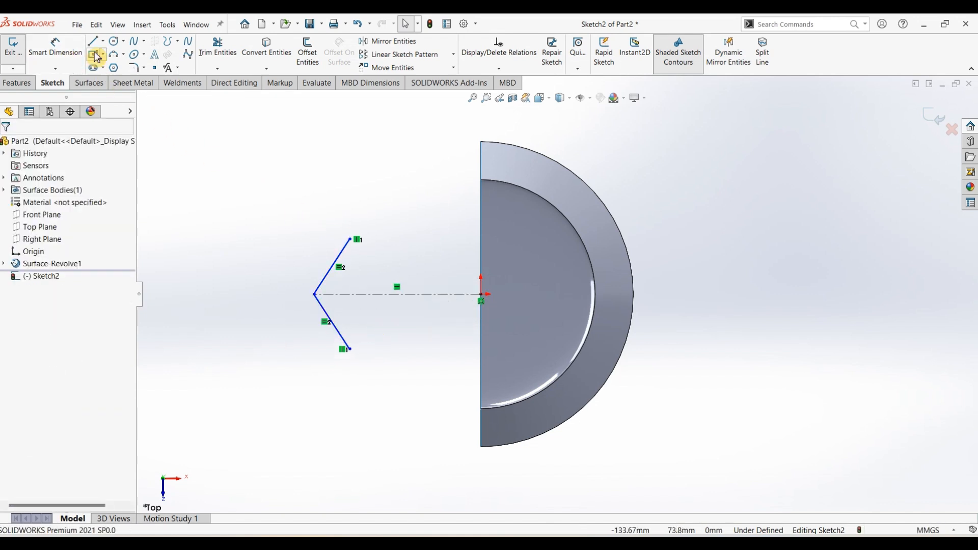
Sketch an ellipse centred on the surface's straight edge, with radii of about 52 and 9 mm and one major-axis end on the upper slanted line's free end
click(134, 56)
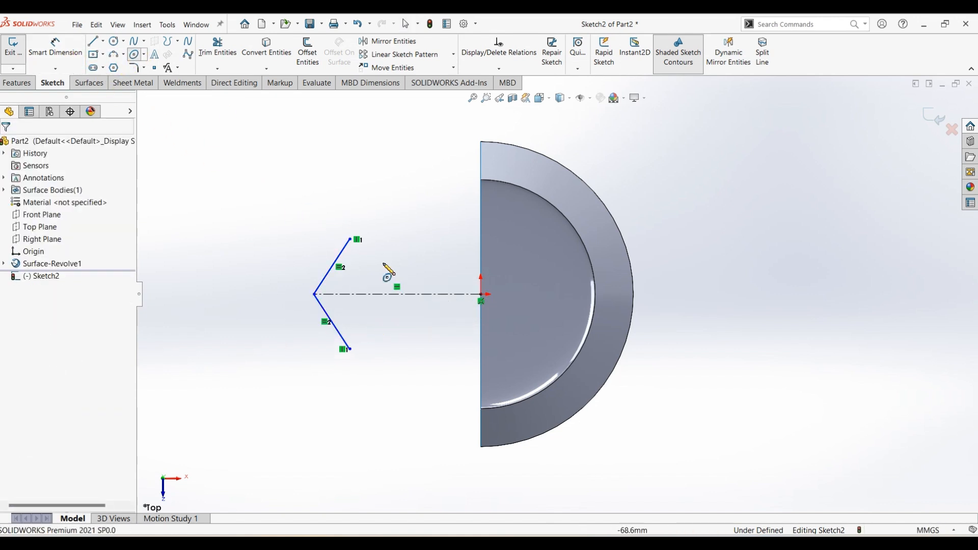
click(481, 237)
click(350, 239)
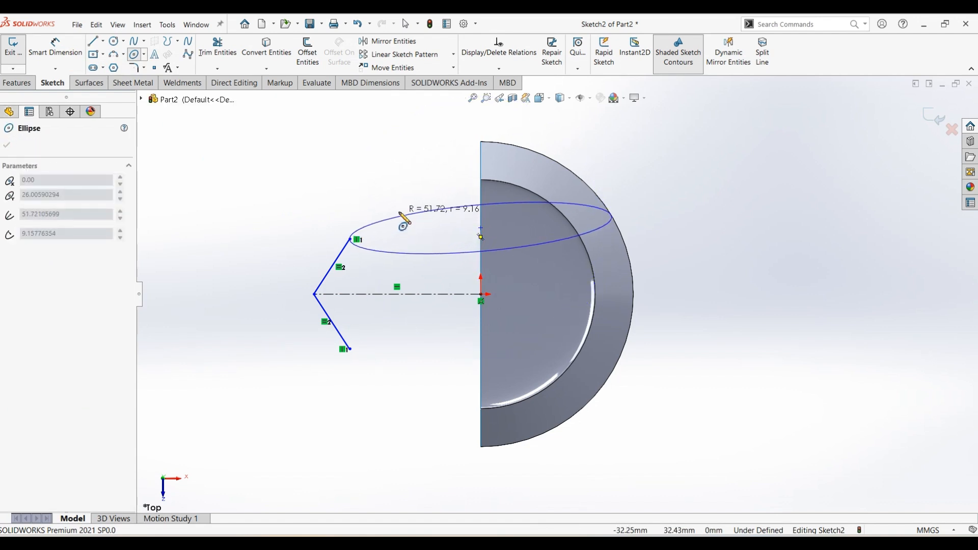
click(400, 213)
key(Escape)
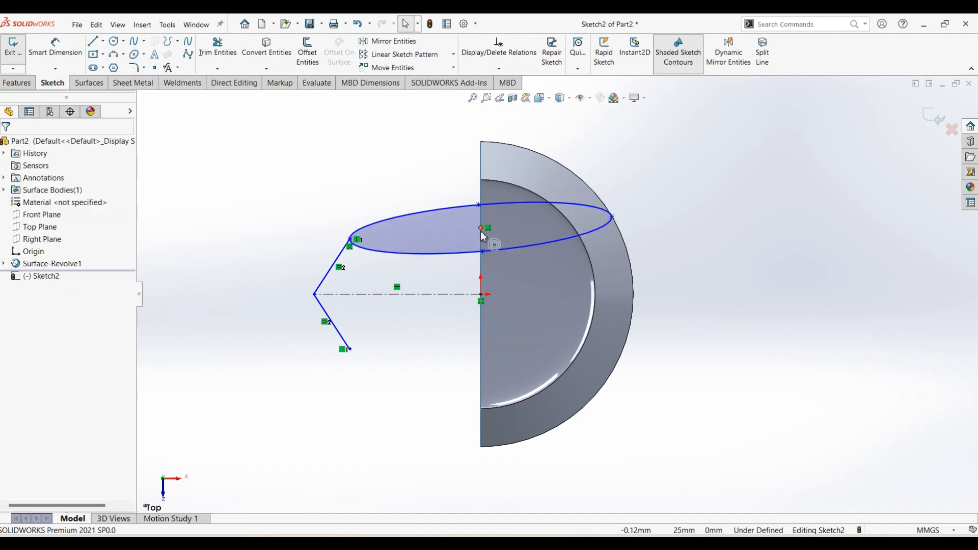
Make the ellipse's major axis horizontal by aligning its opposite end point with the upper slanted line's free end
click(482, 229)
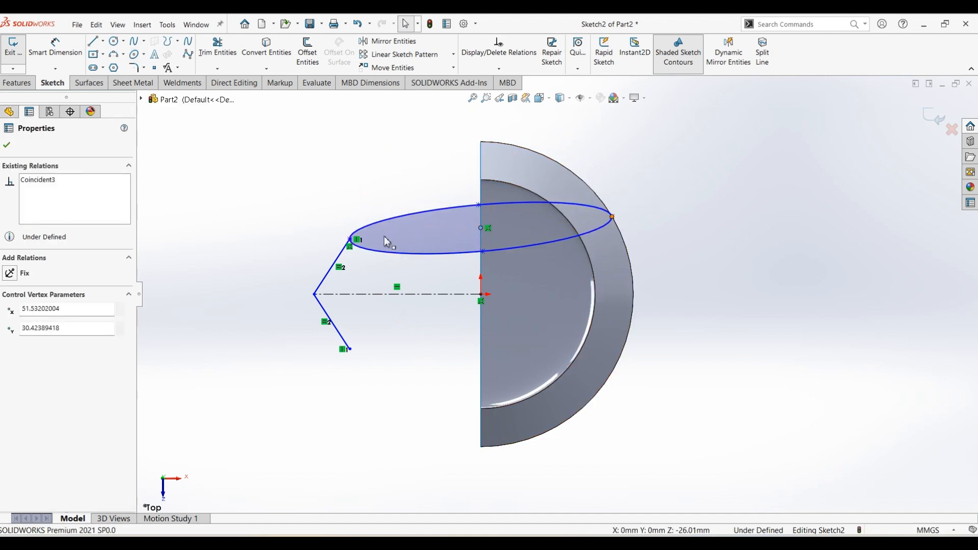
ctrl+click(351, 241)
ctrl+click(351, 240)
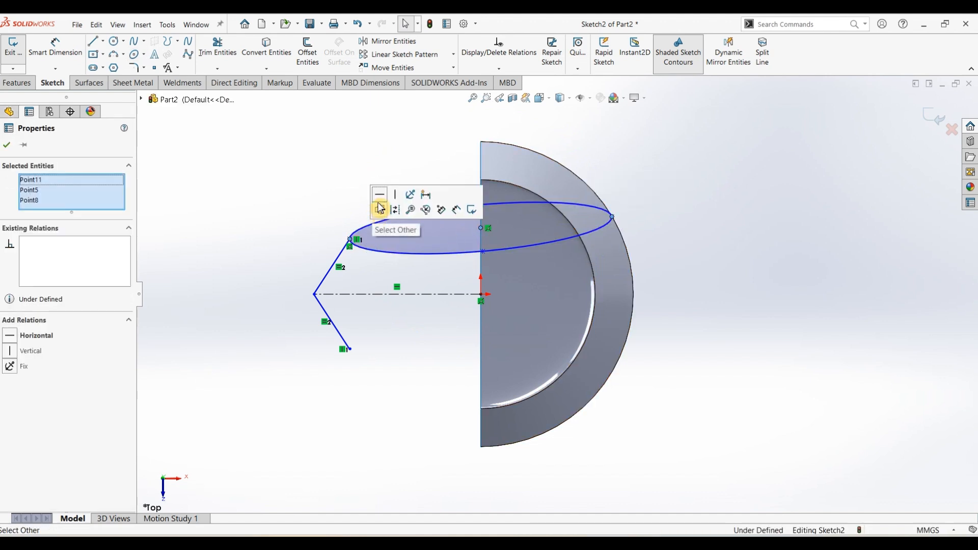
click(380, 202)
click(480, 247)
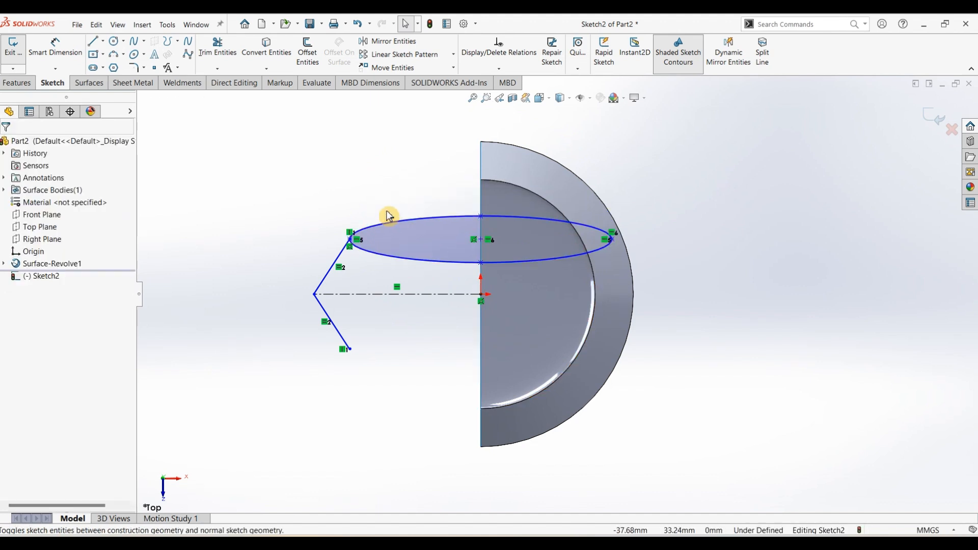
Dimension the horizontal centerline to 60 mm and the angle between it and the upper slanted line to 45 degrees
click(55, 47)
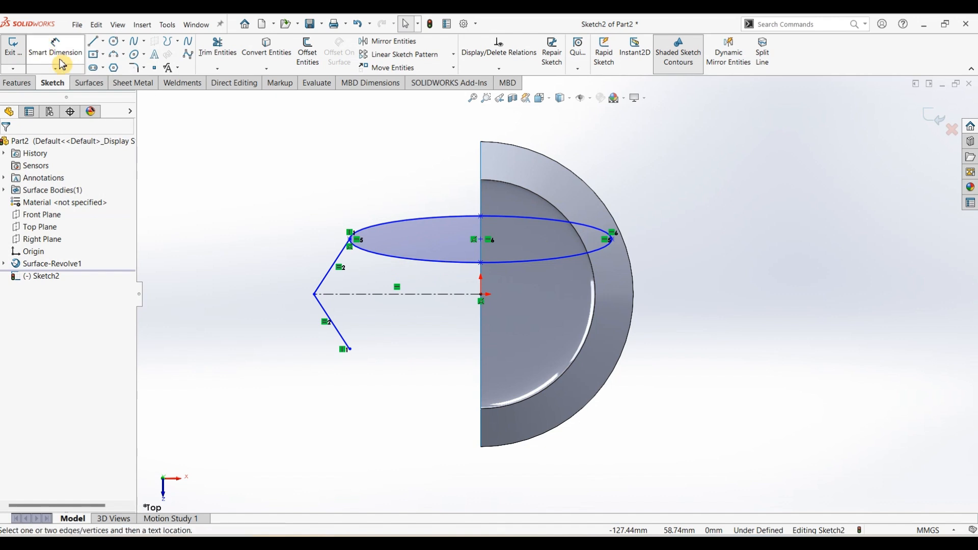
click(379, 295)
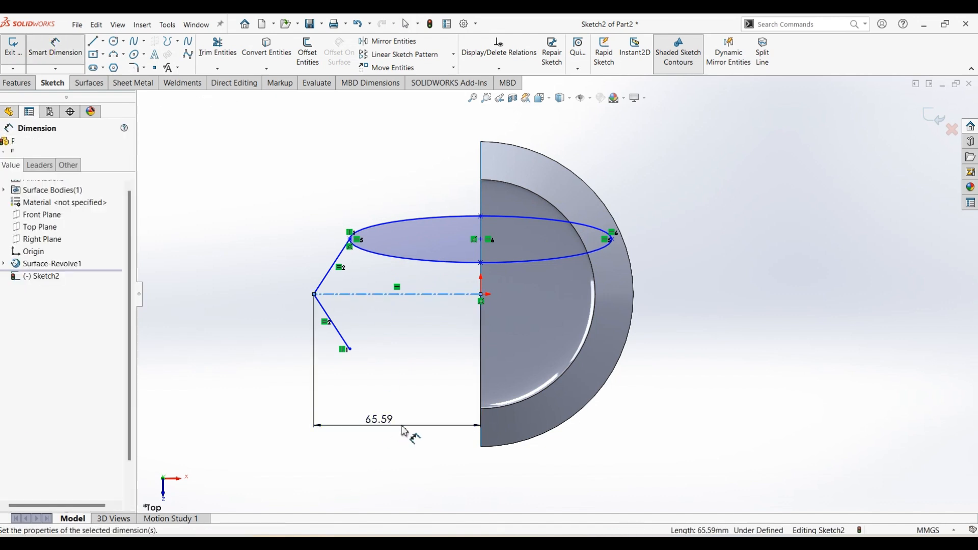
click(403, 430)
text(60)
key(Return)
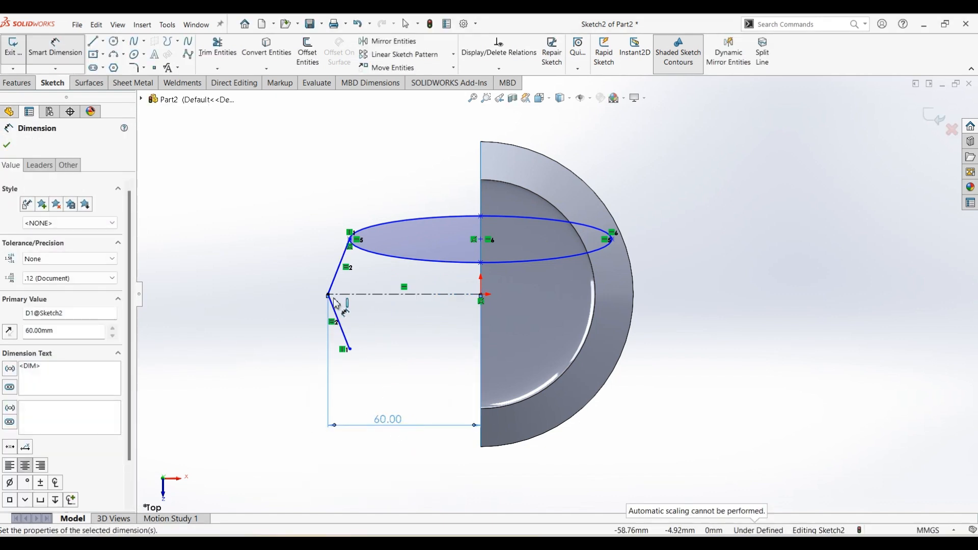
click(345, 294)
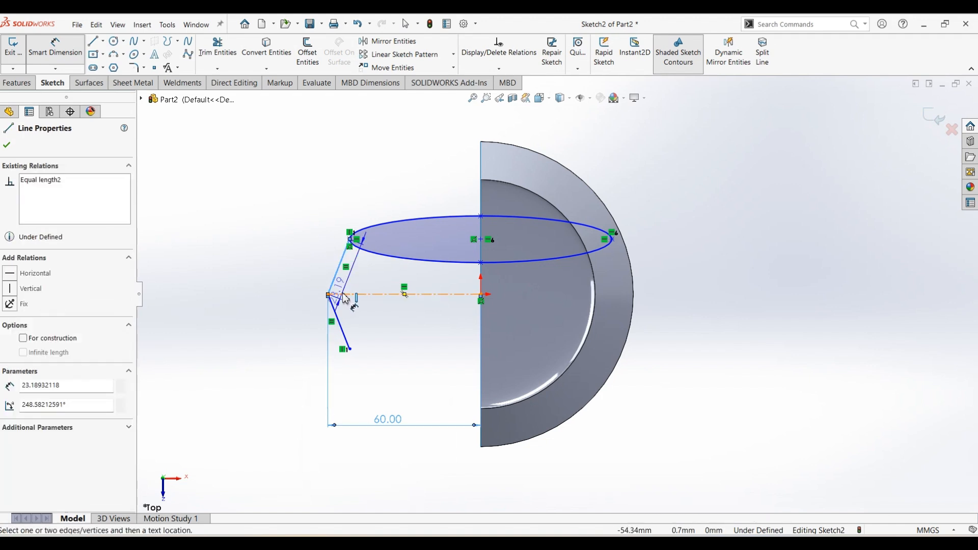
click(358, 280)
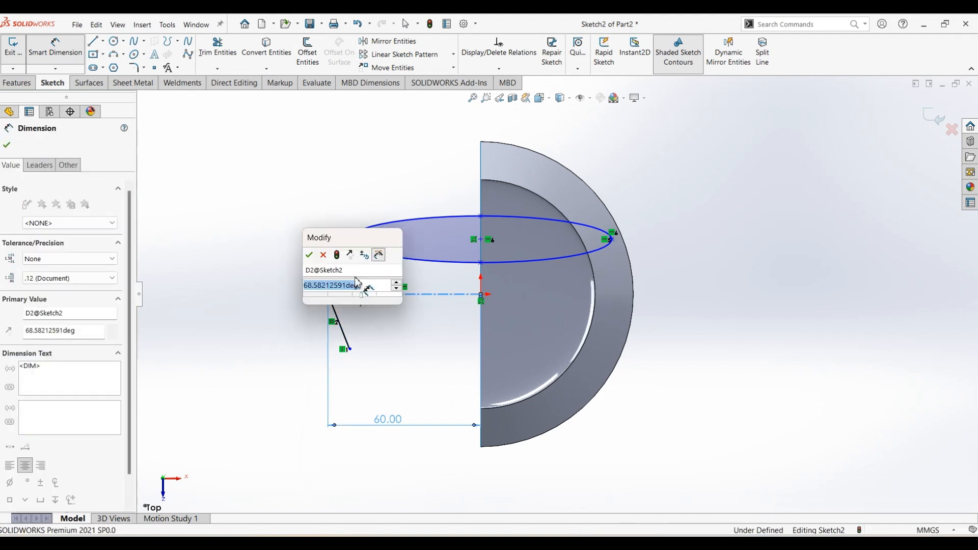
text(45)
key(Return)
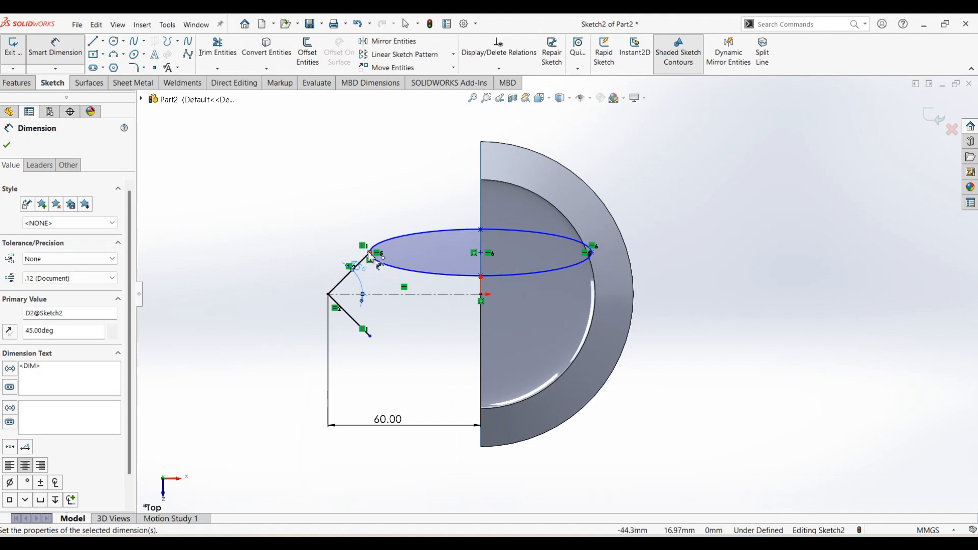
Dimension the upper slanted line's free end 15 mm above the centerline and the ellipse's lower minor-axis point 10 mm above it
click(370, 253)
click(465, 294)
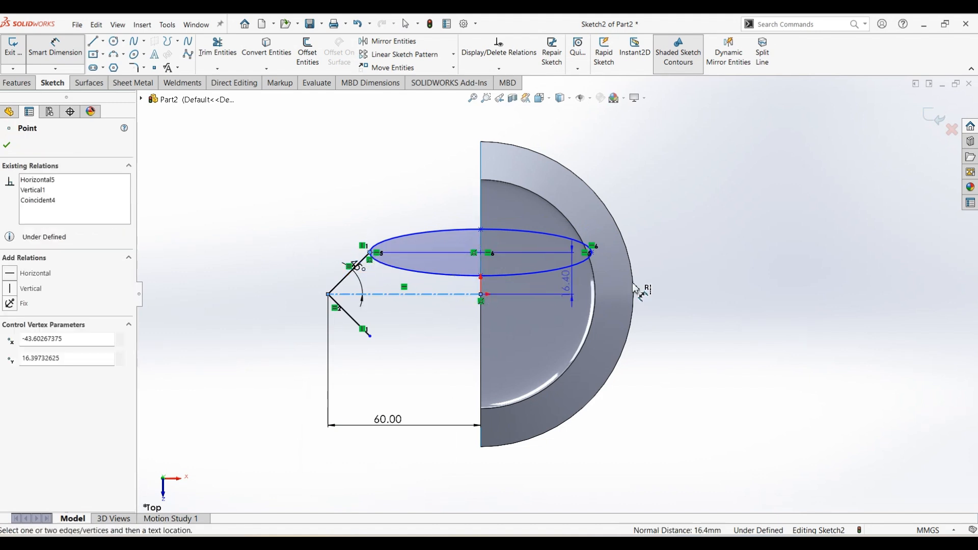
click(699, 294)
click(697, 299)
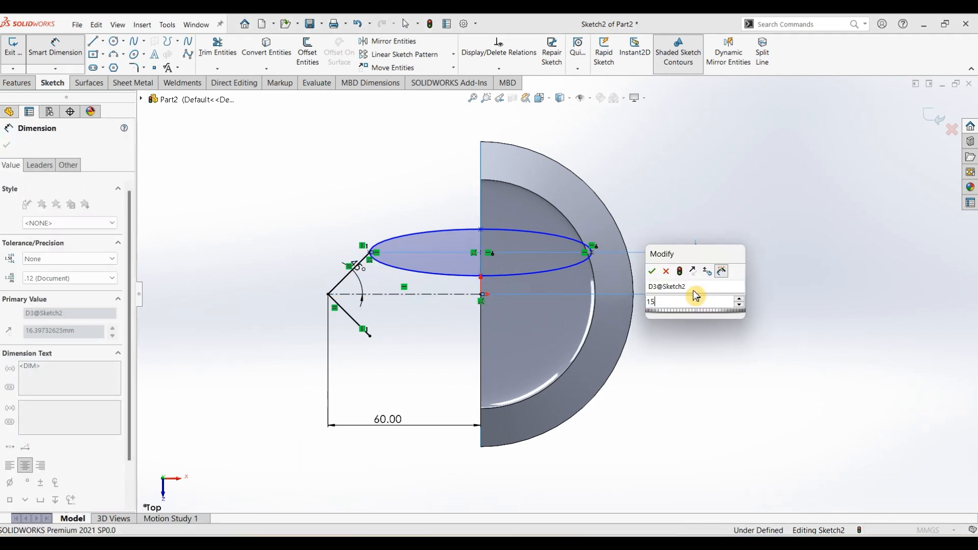
click(482, 280)
click(474, 294)
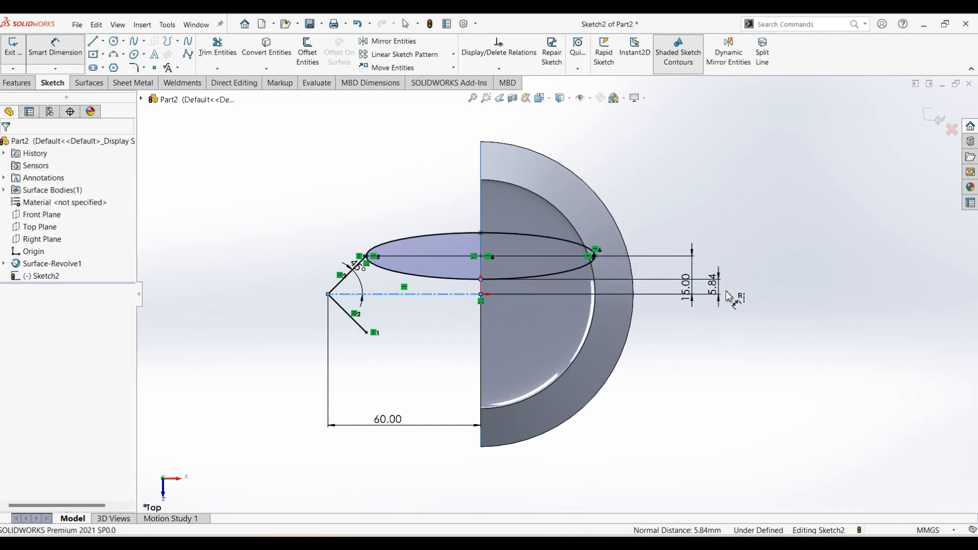
click(726, 297)
text(10)
key(Return)
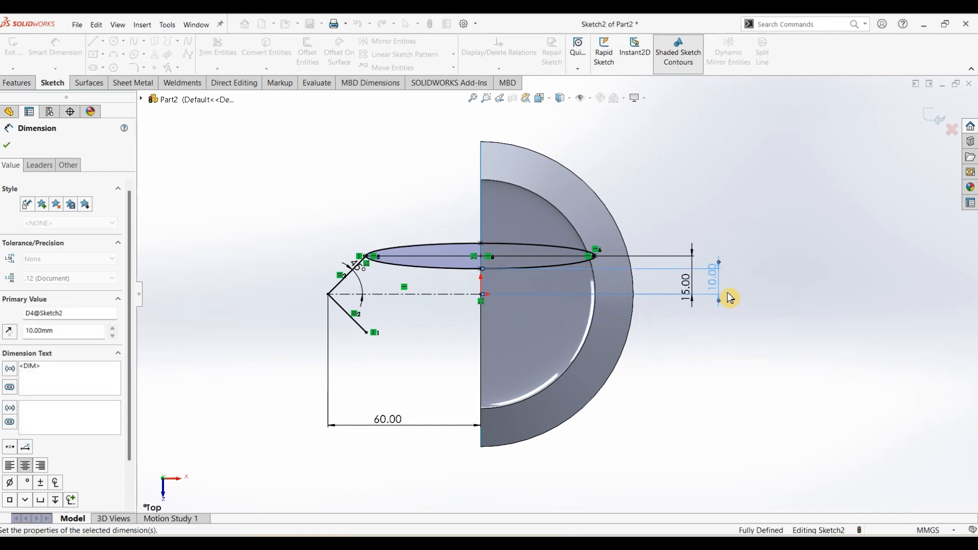
click(217, 48)
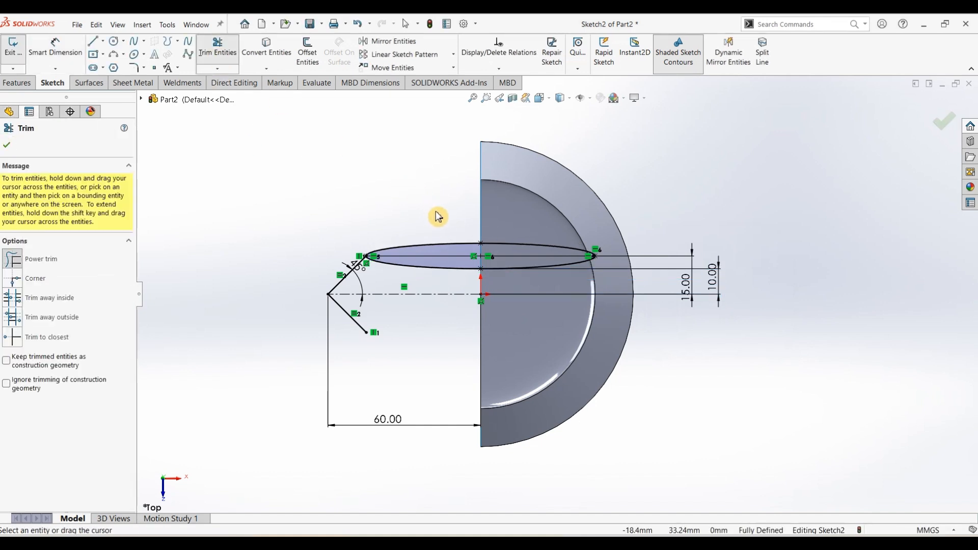
drag(442, 250, 442, 251)
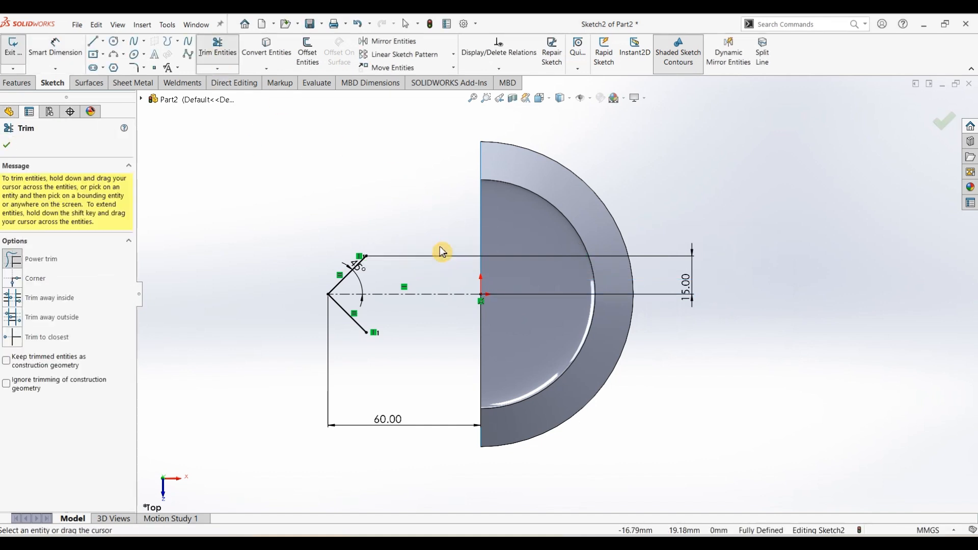
key(ctrl+z)
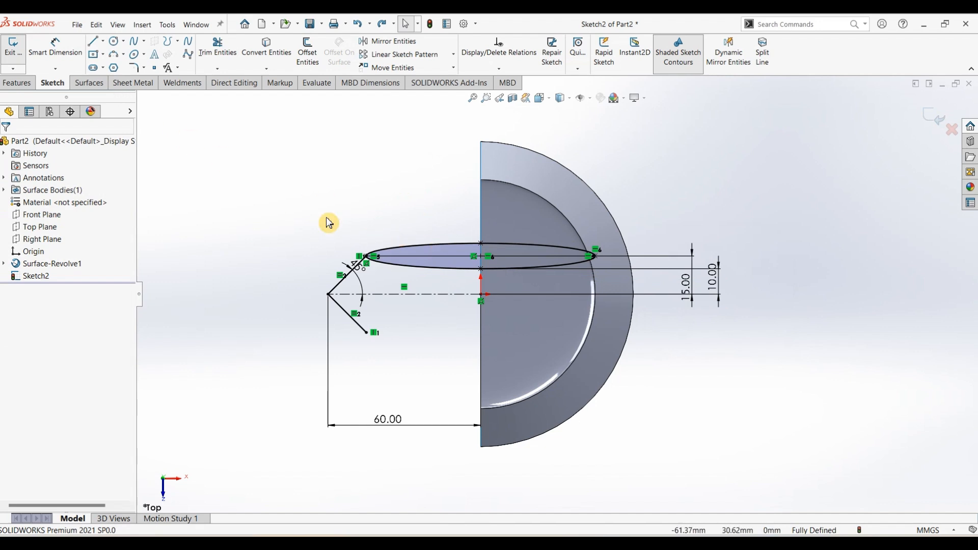
Draw a vertical centerline from the ellipse's lower minor-axis point to the origin and trim the ellipse to its lower-left quarter
click(104, 41)
click(118, 66)
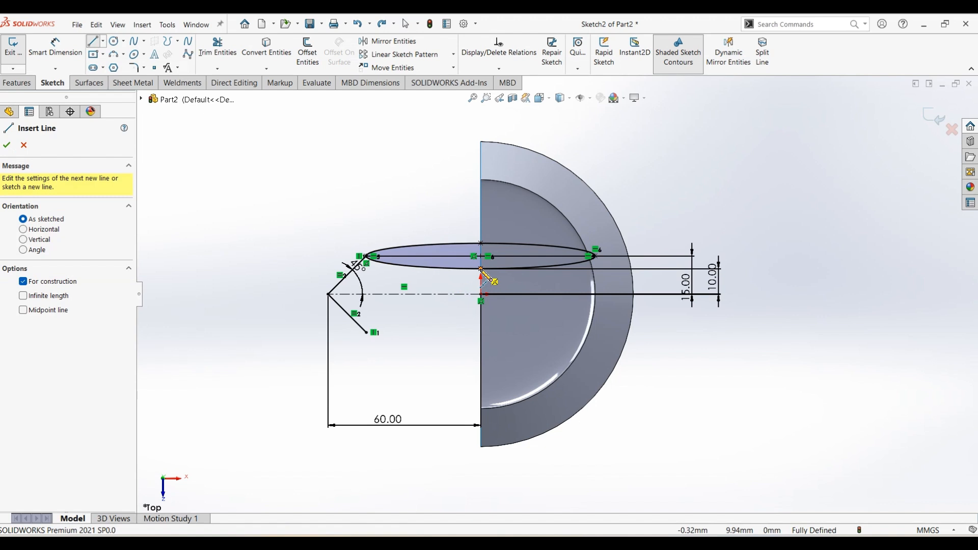
drag(481, 269, 481, 294)
key(Escape)
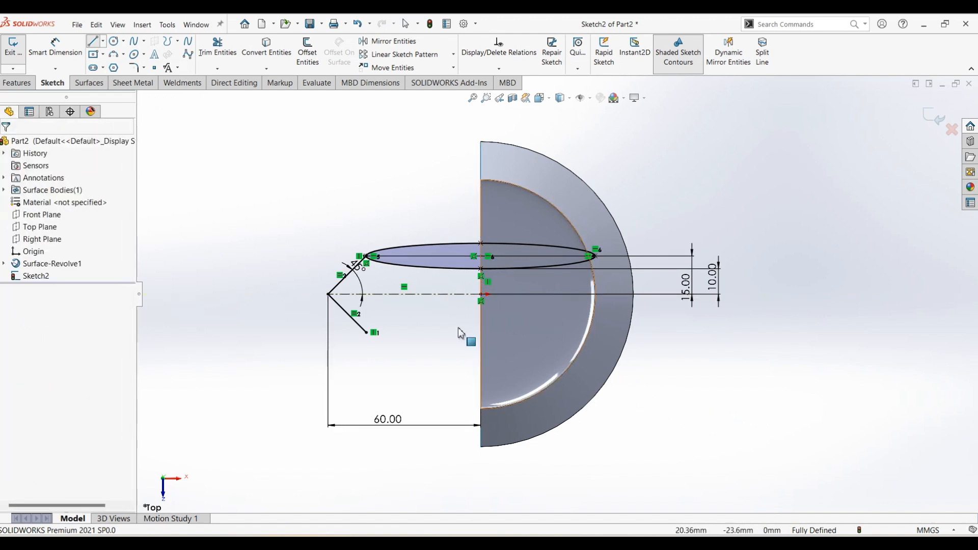
click(228, 59)
drag(474, 229, 462, 253)
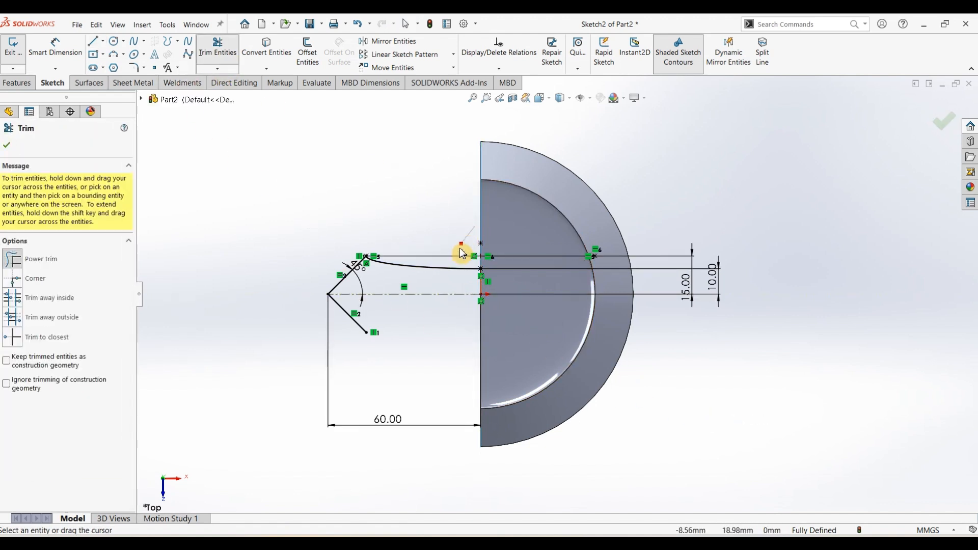
click(6, 145)
Mirror the remaining elliptical arc about the horizontal centerline
click(434, 268)
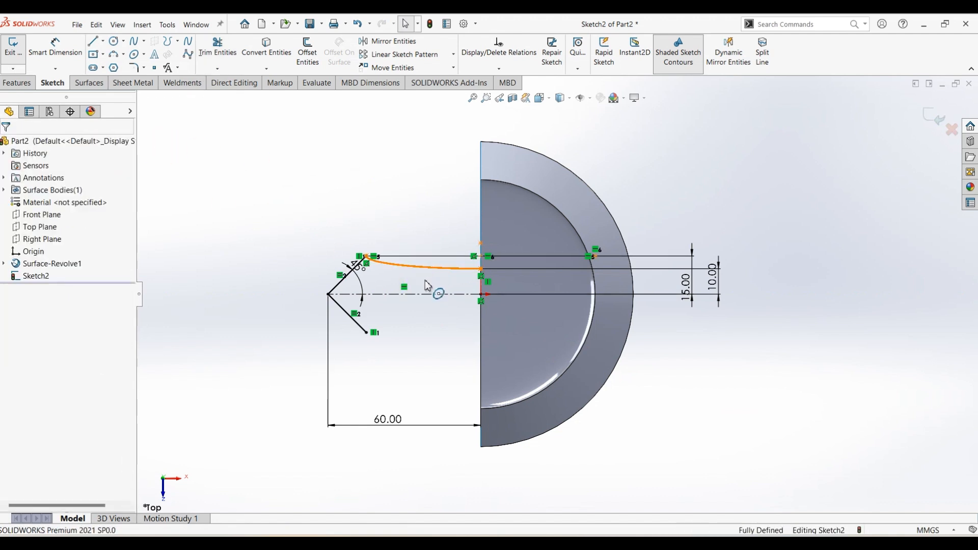
ctrl+click(410, 295)
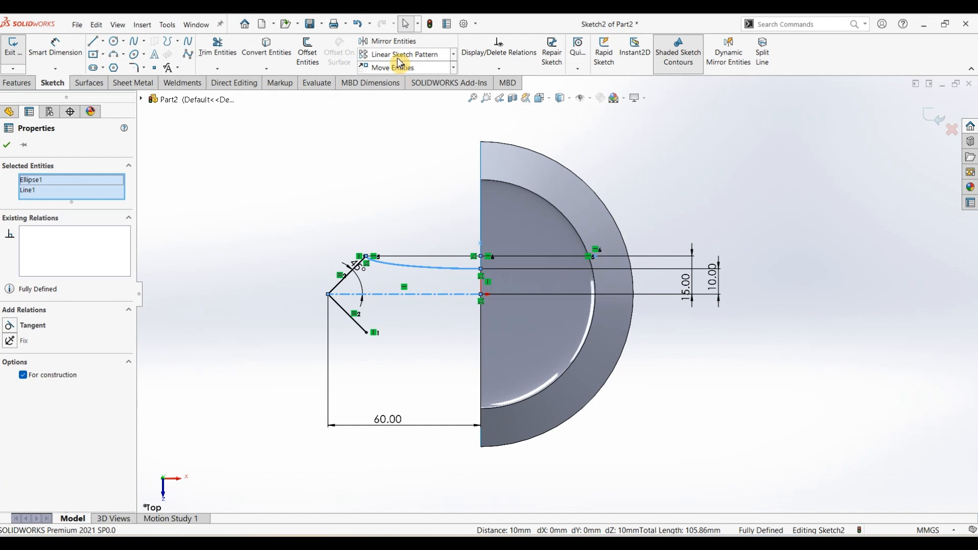
click(395, 43)
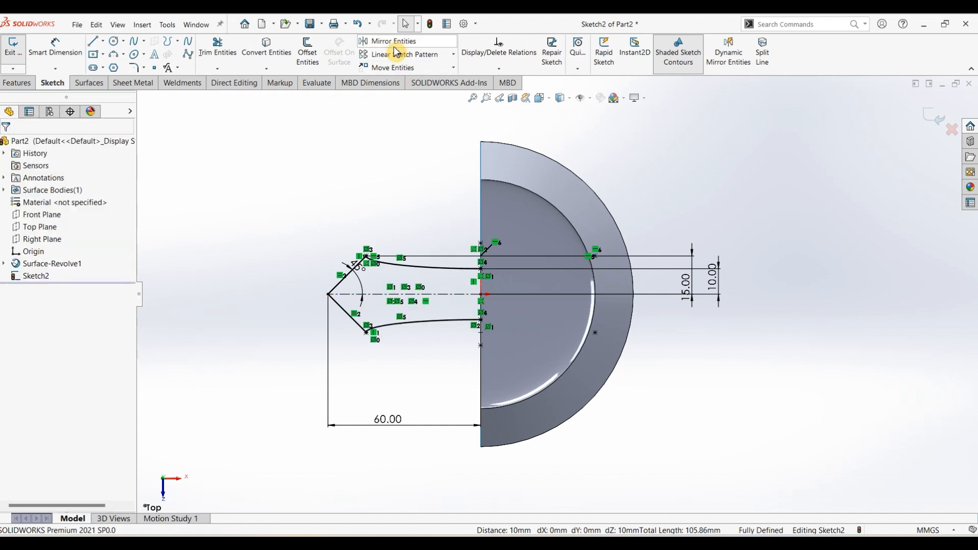
Create a revolved surface from the profile about the short vertical centerline, using Mid Plane and 180 degrees
click(22, 83)
click(78, 86)
click(49, 53)
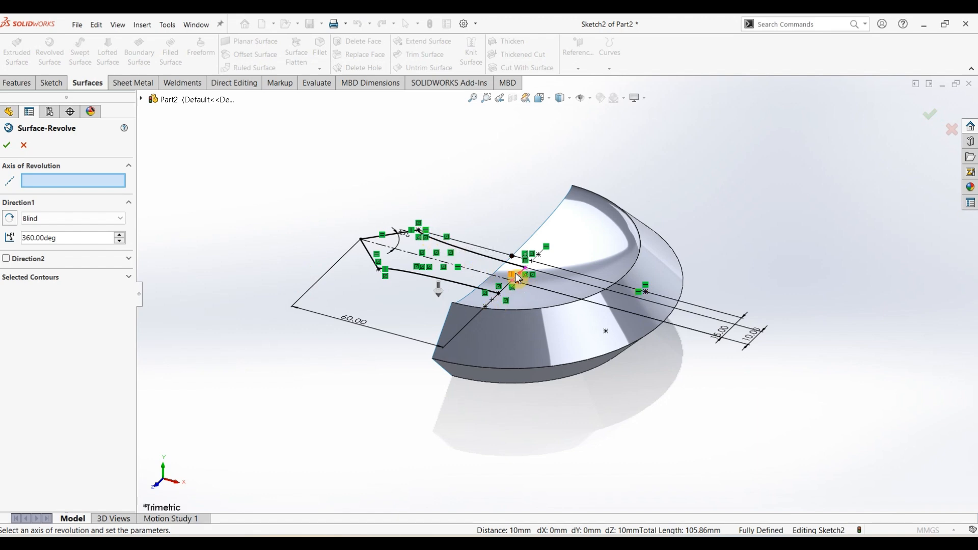
click(519, 276)
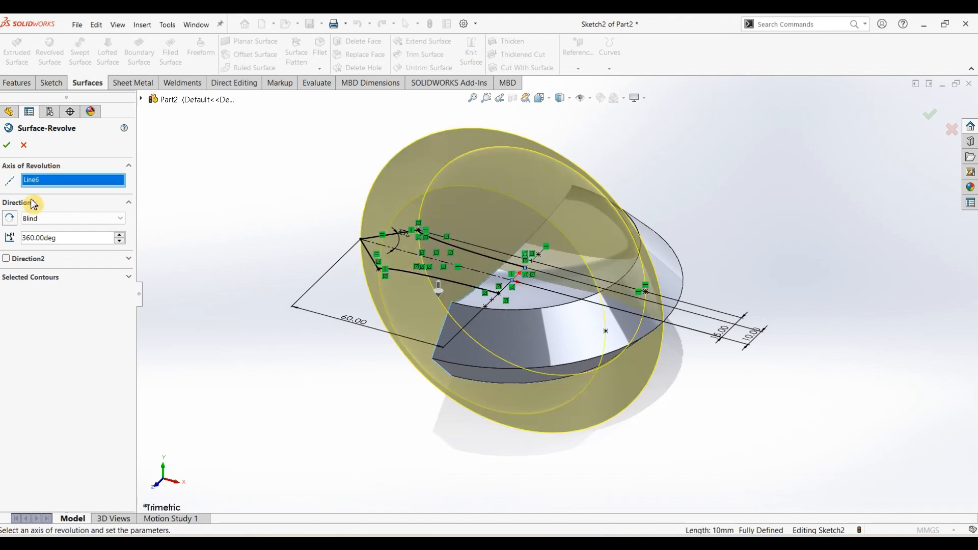
click(54, 225)
click(57, 262)
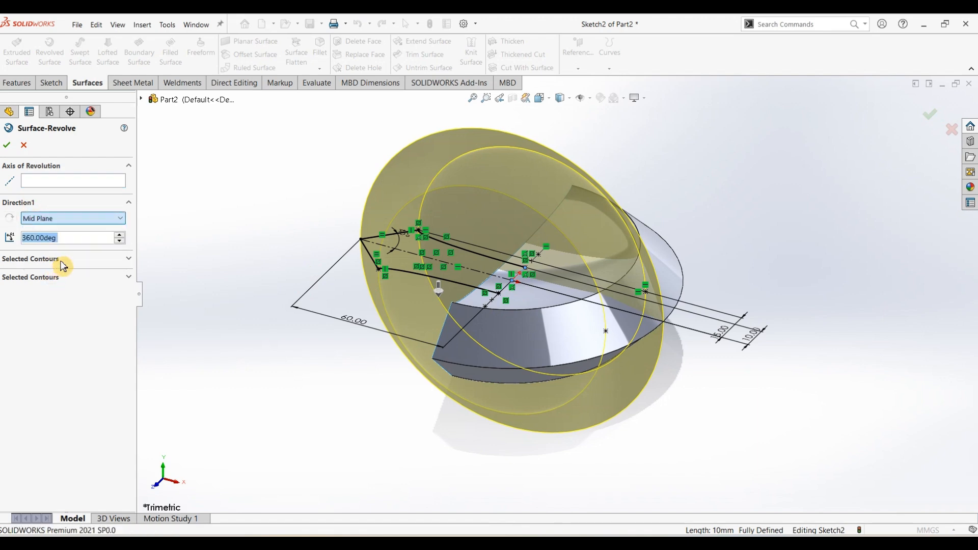
text(180)
key(Return)
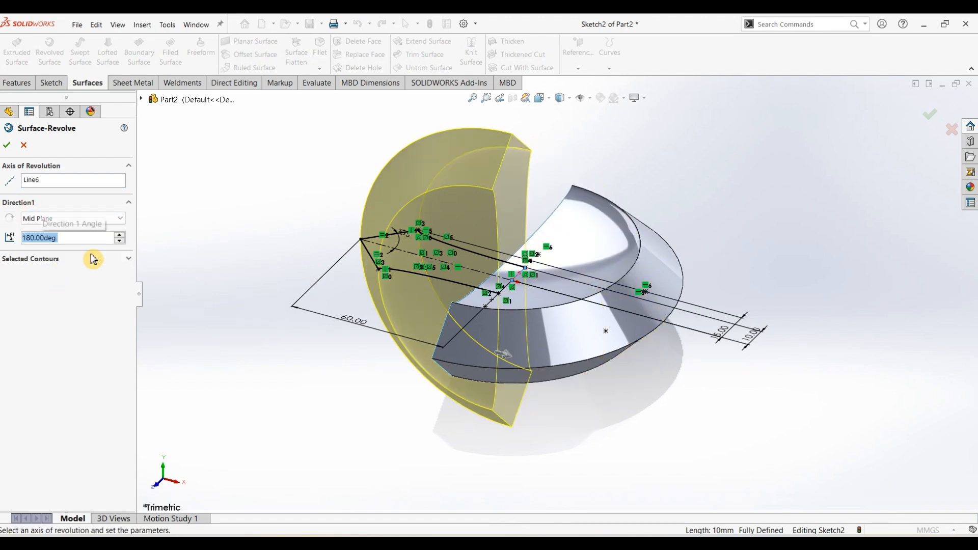
click(7, 144)
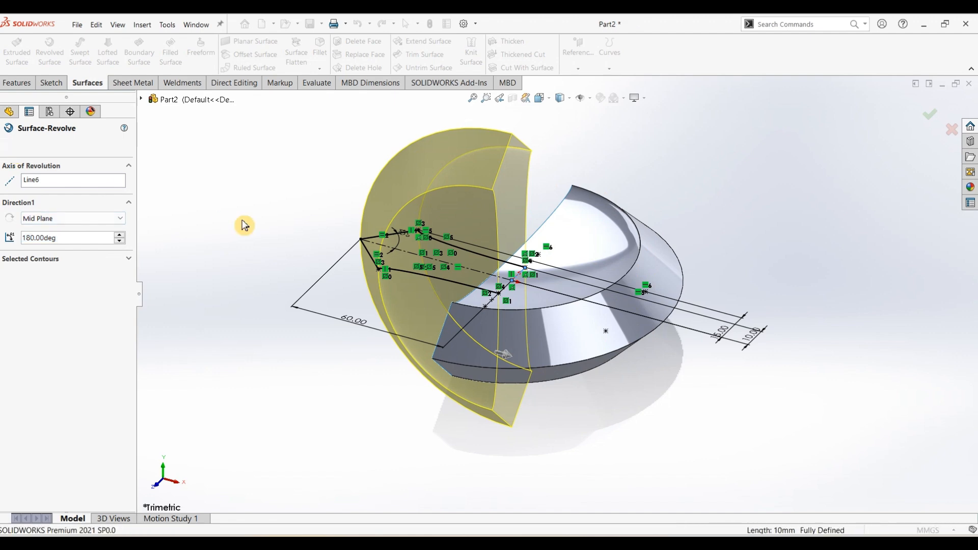
click(713, 228)
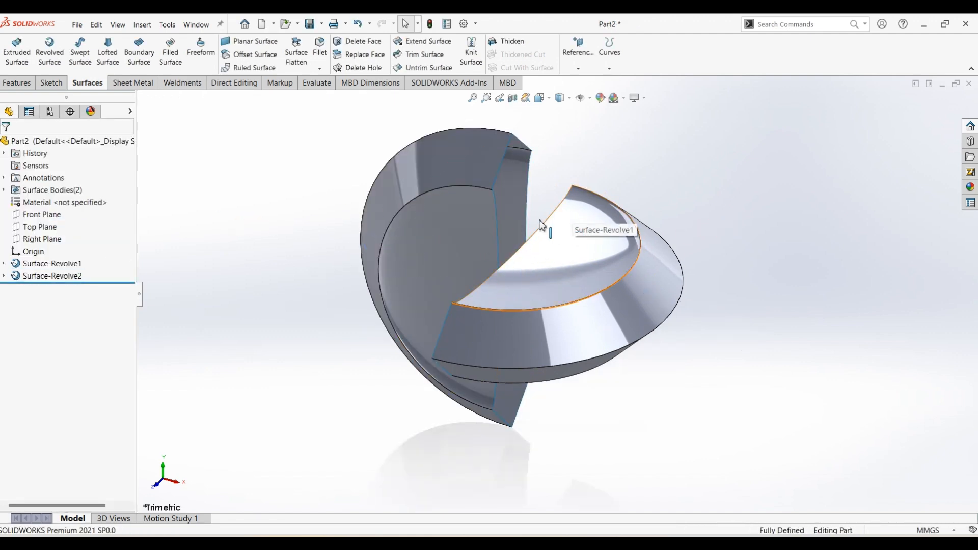
Start a new sketch on the Right Plane
middle_drag(638, 219, 626, 199)
key(Escape)
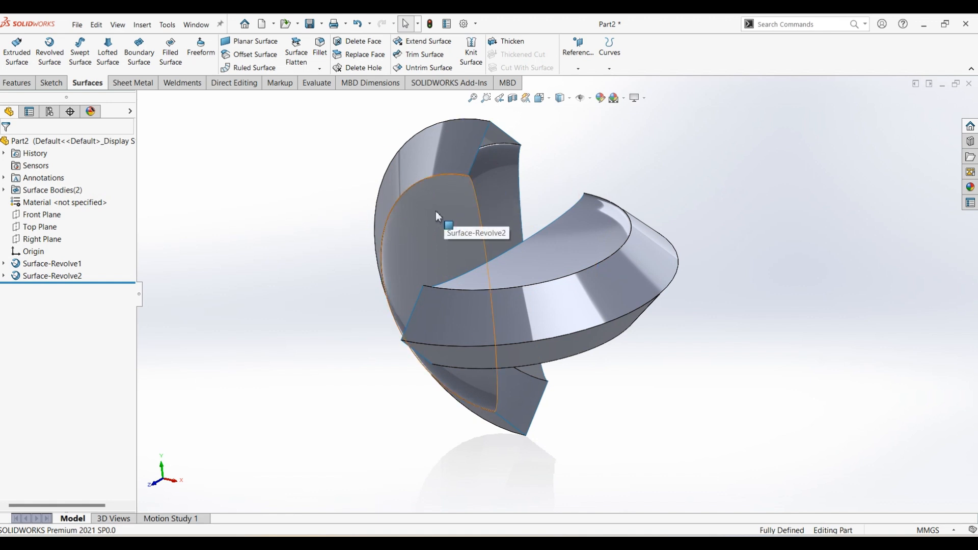
click(62, 240)
mouse_move(170, 259)
middle_down()
mouse_move(225, 247)
mouse_move(165, 270)
middle_up()
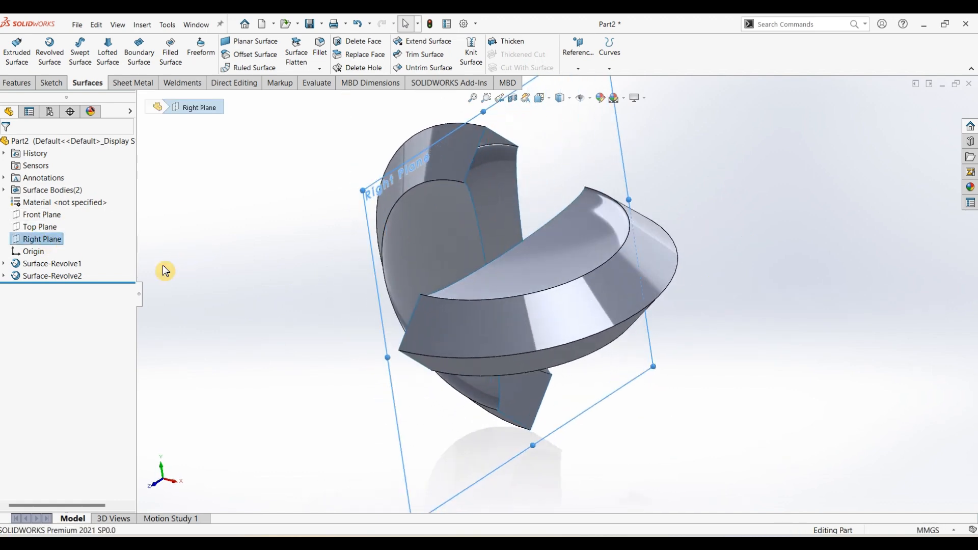
click(51, 83)
click(14, 51)
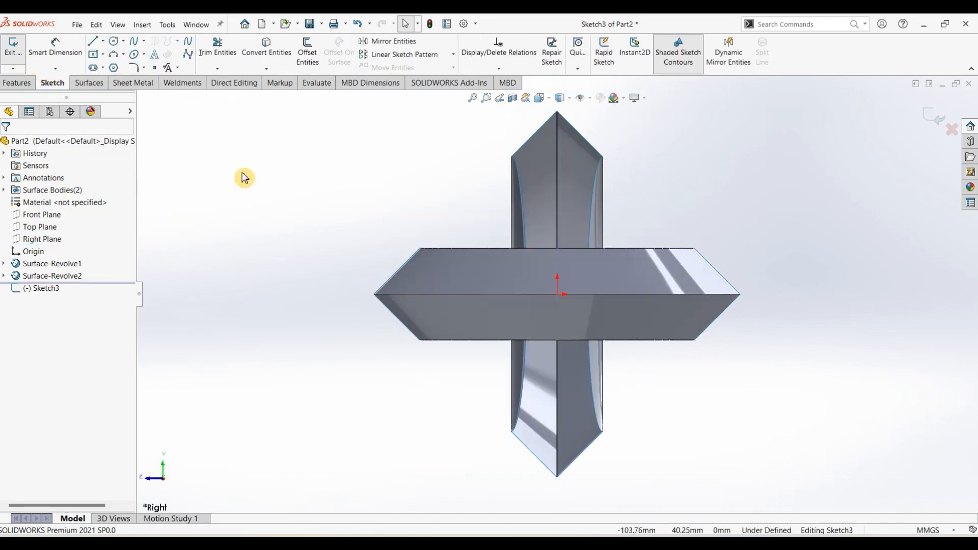
Convert the half-ring's upper and lower slanted edges, both curved inner edges and the vertical centre edge into the Right Plane sketch
click(266, 47)
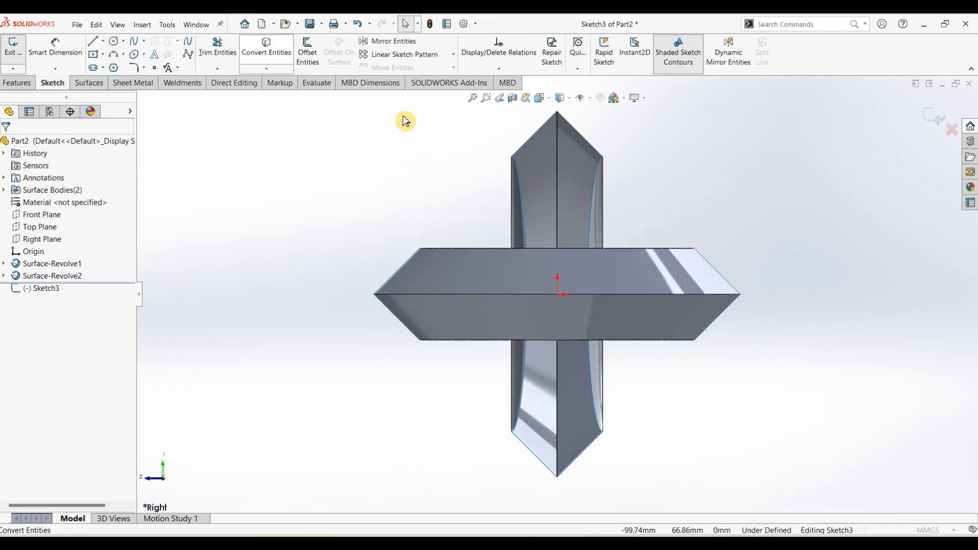
click(533, 138)
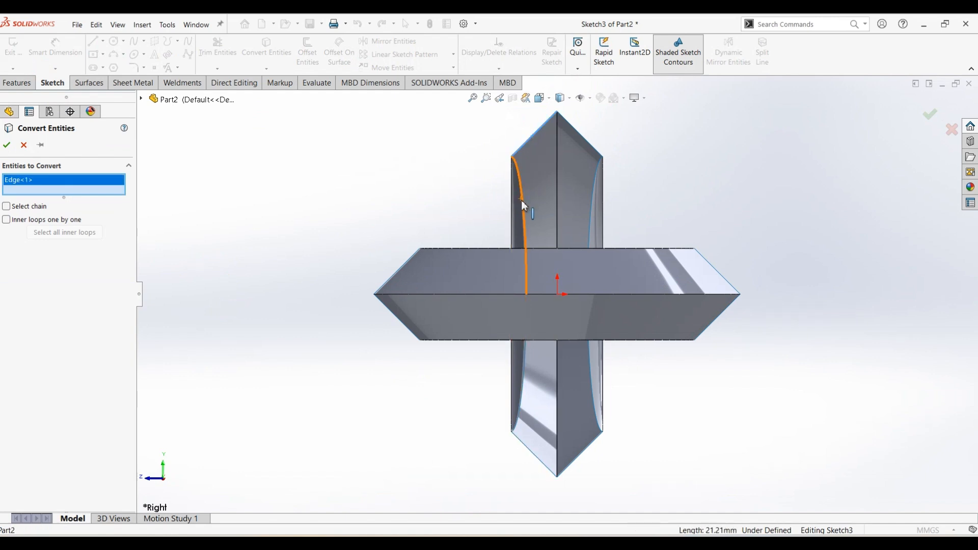
click(524, 205)
click(526, 400)
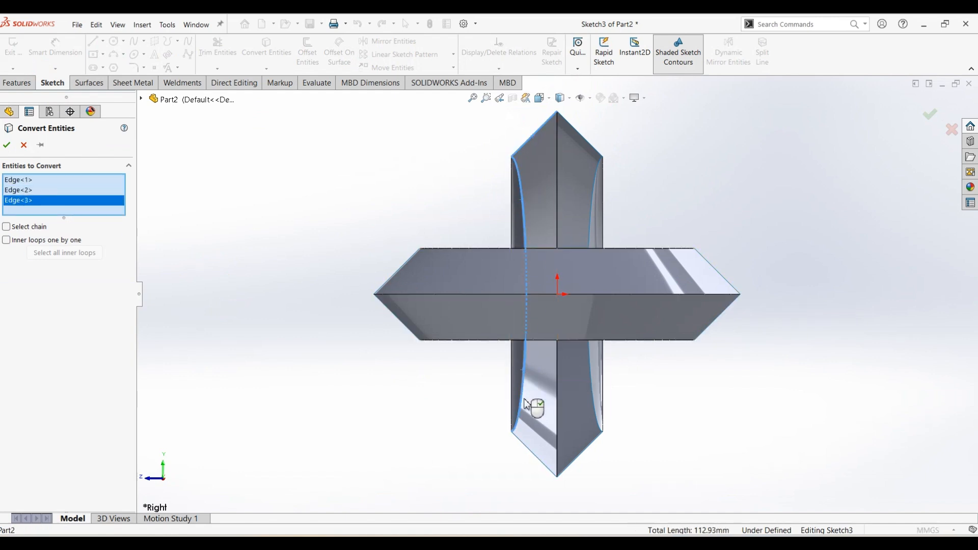
click(528, 452)
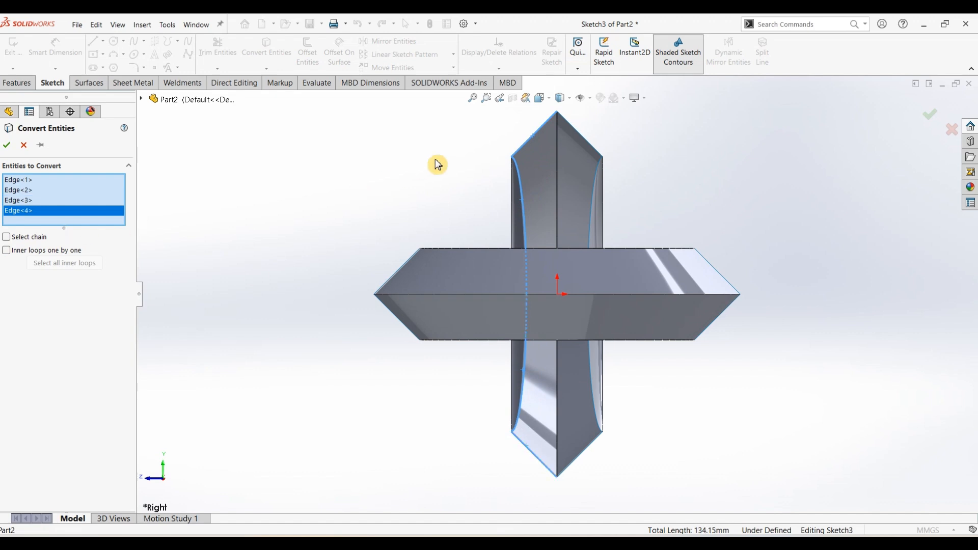
click(560, 200)
key(Return)
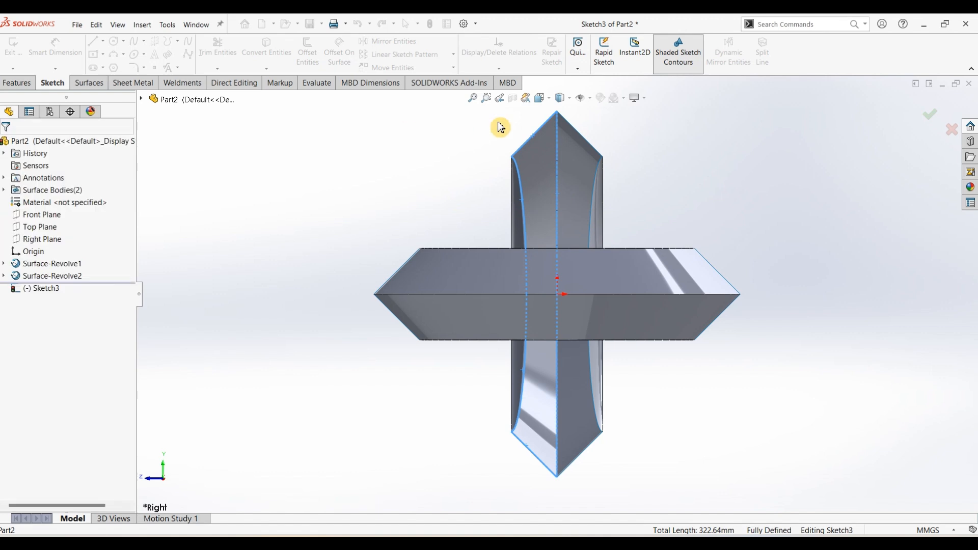
Change the converted vertical centre line to construction geometry
click(561, 185)
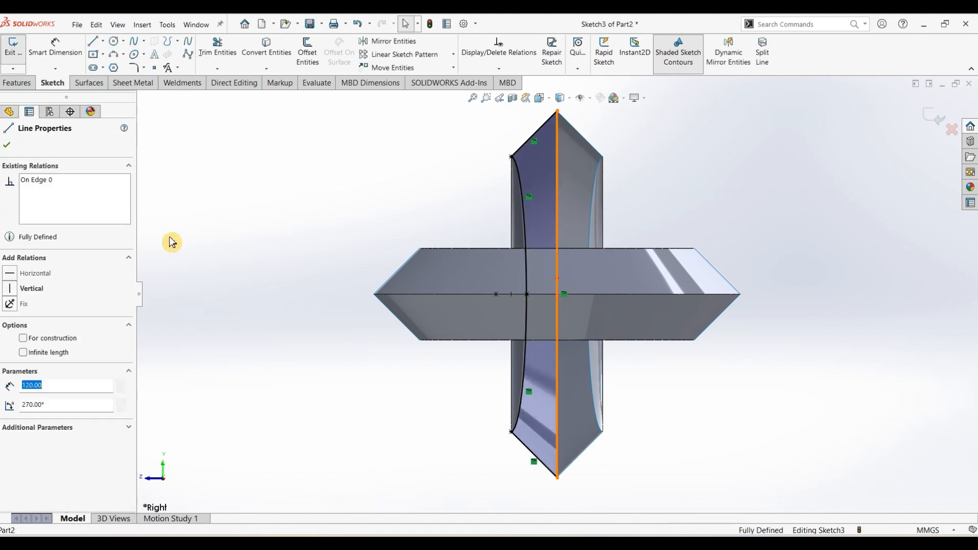
click(24, 338)
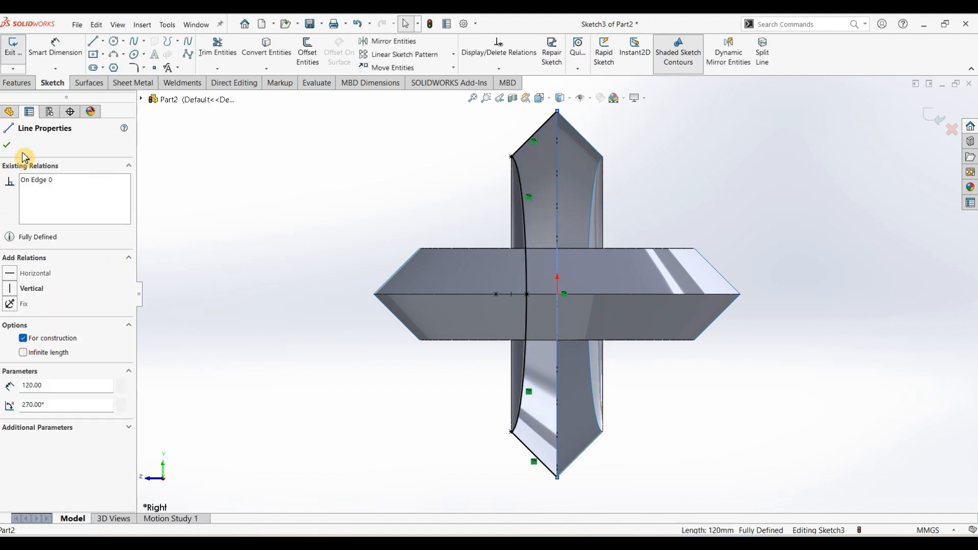
click(9, 148)
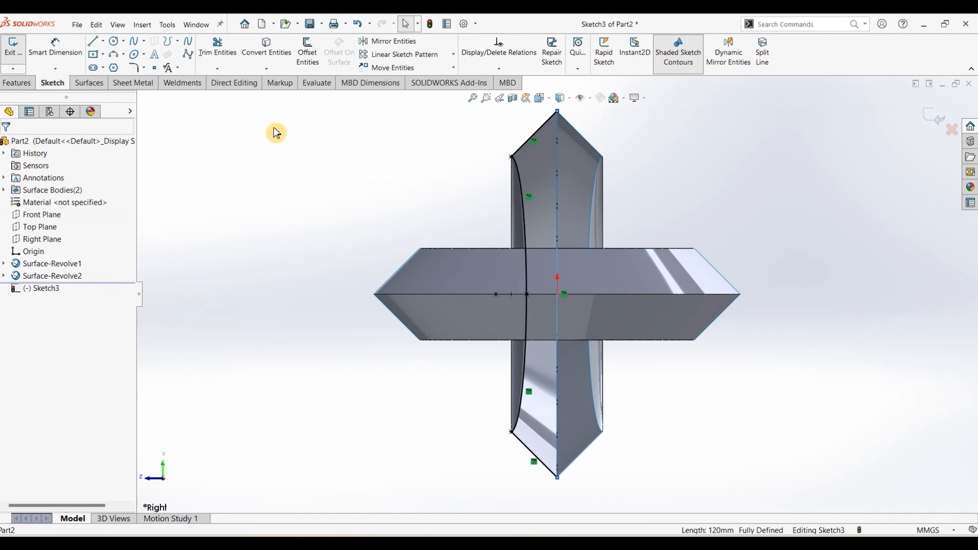
Create a revolved surface from the converted profile about the vertical construction line, Blind, 360 degrees
click(86, 84)
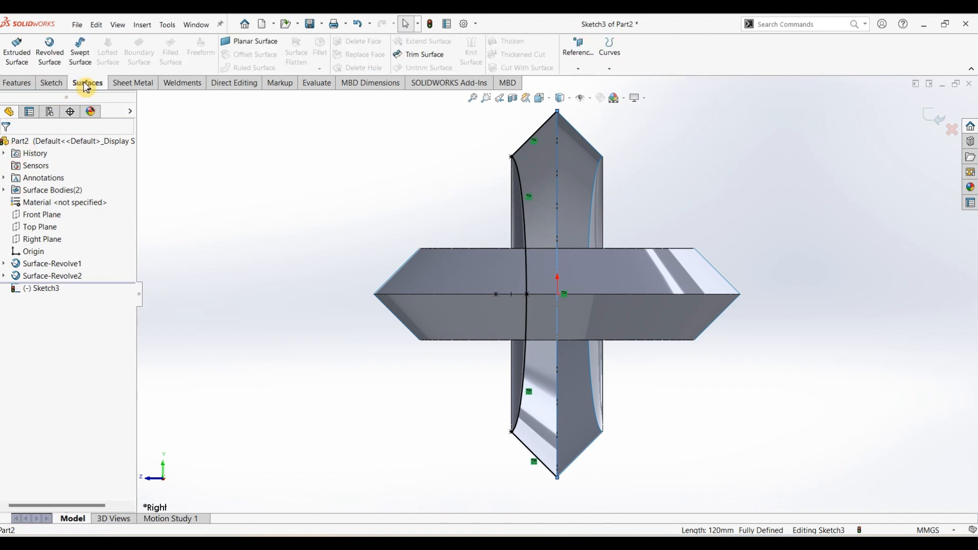
click(50, 51)
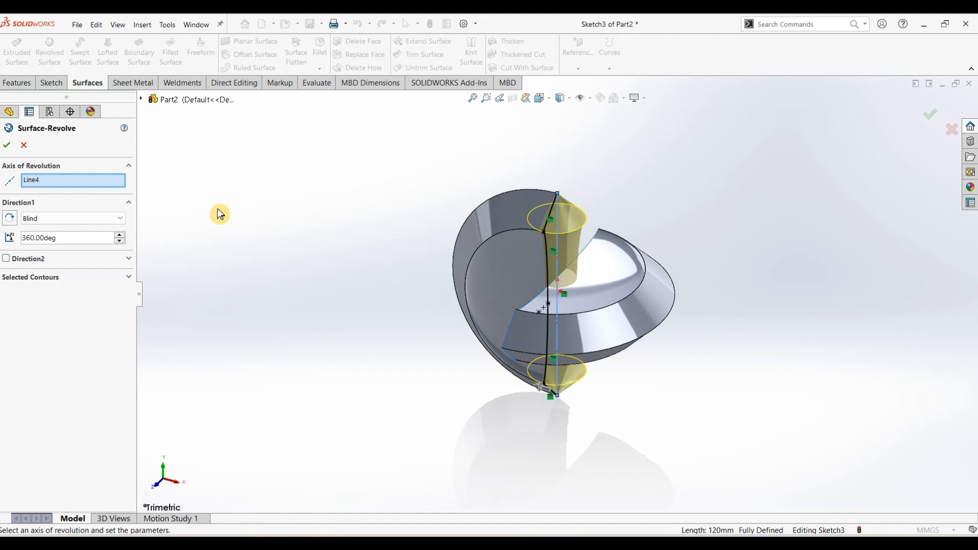
click(10, 147)
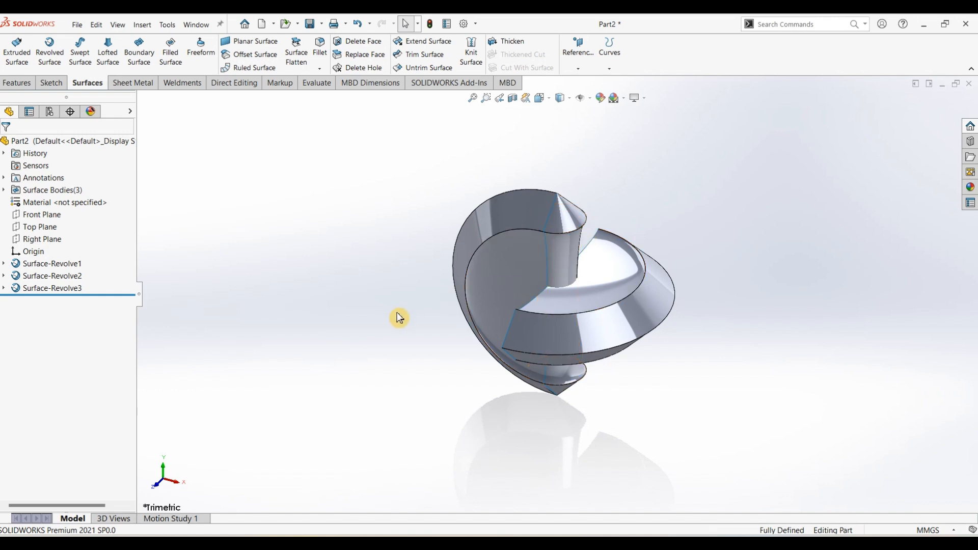
click(538, 194)
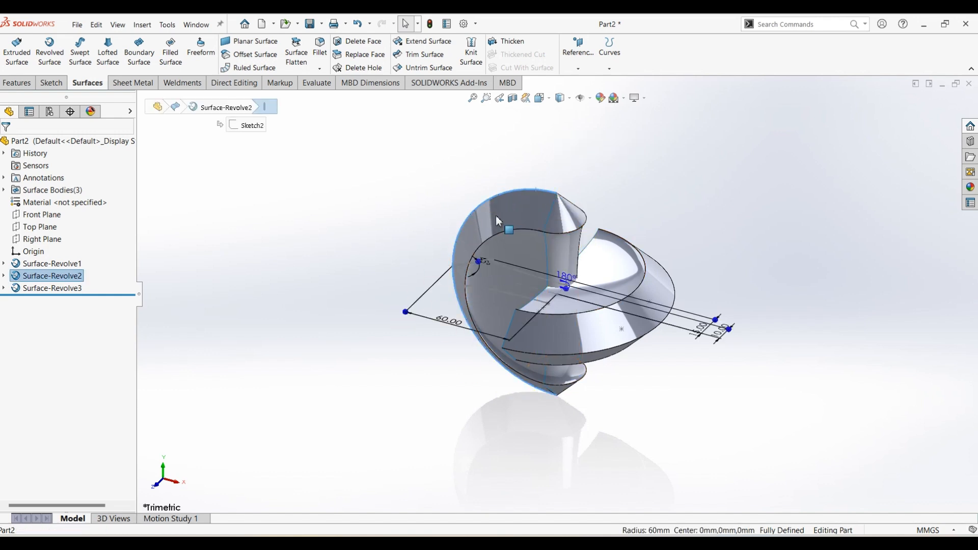
click(240, 243)
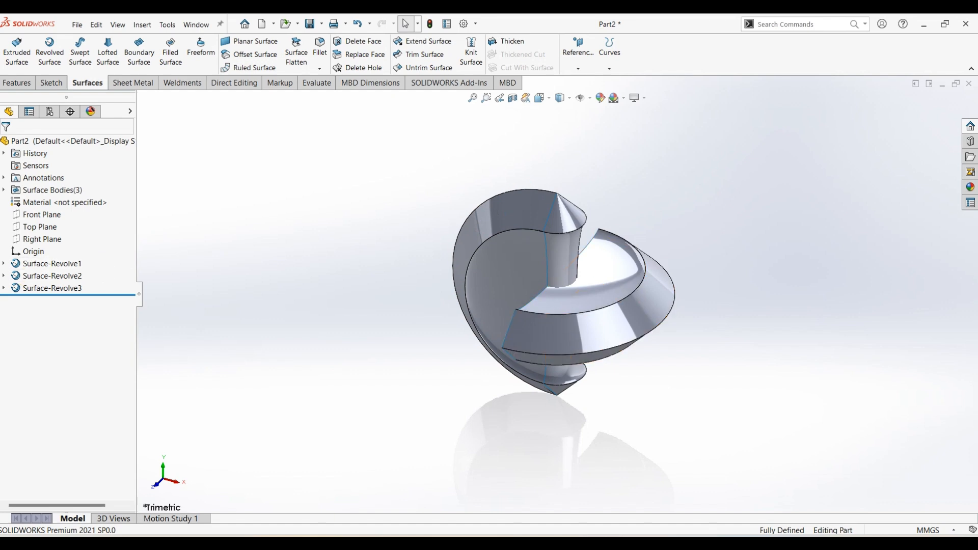
Edit the first revolve's sketch, fillet the pointed tip with a 5 mm radius while accepting the relation removal, and exit the sketch
click(4, 263)
click(45, 275)
click(55, 249)
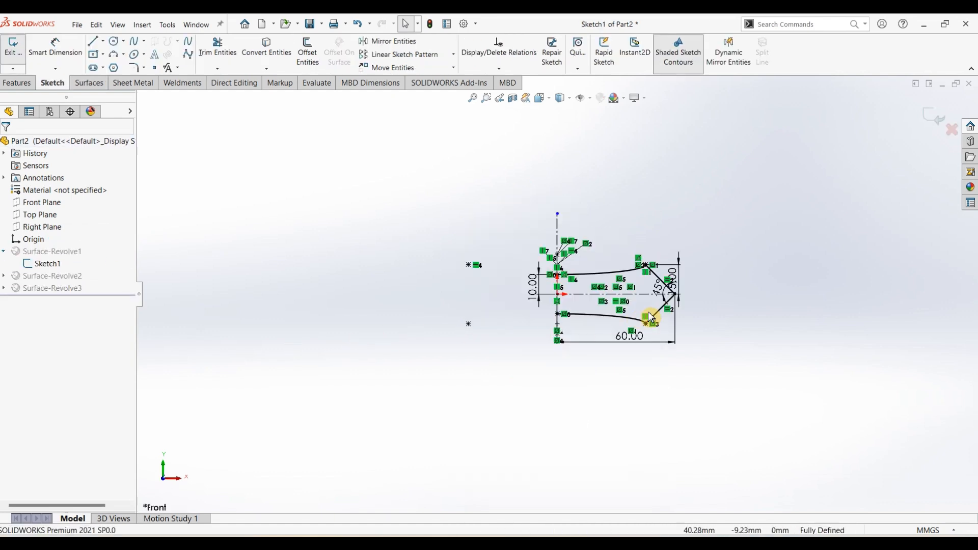
click(135, 68)
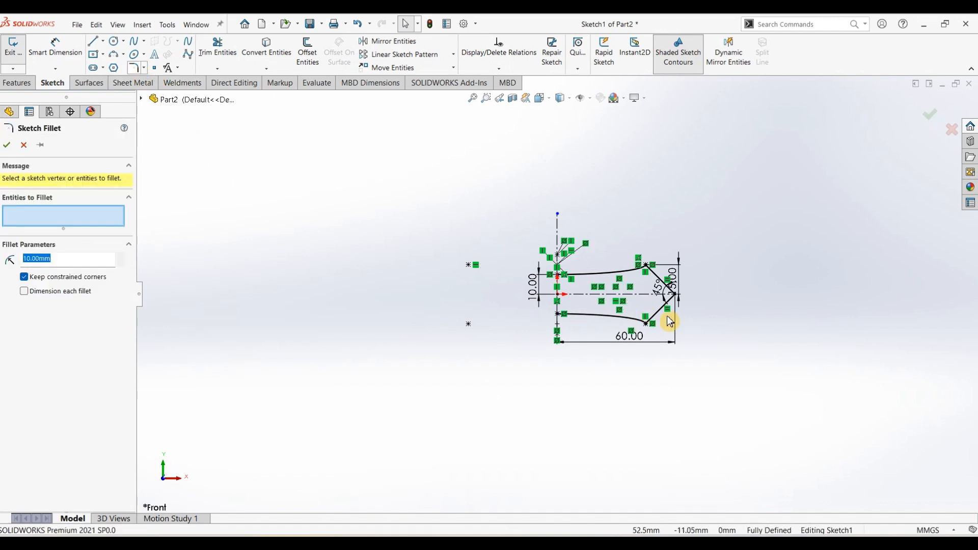
click(676, 298)
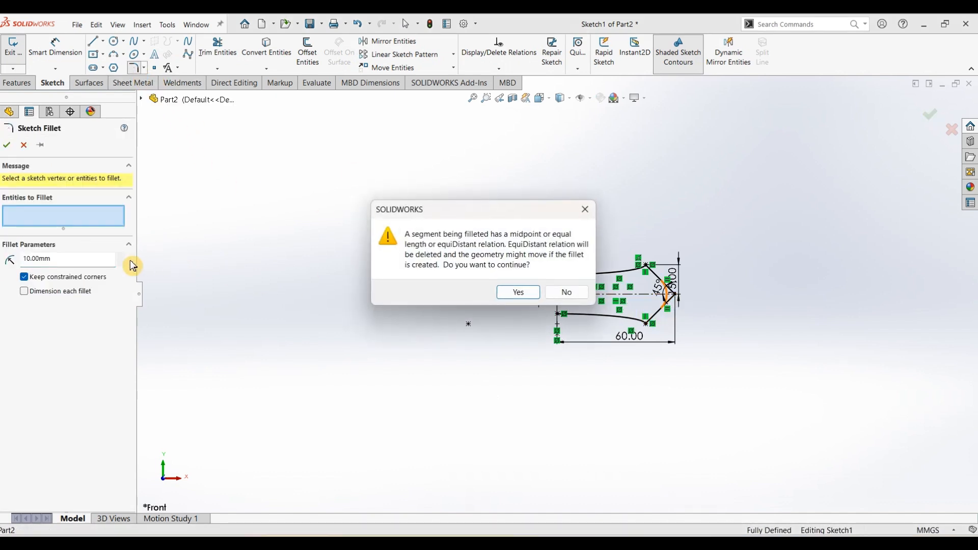
click(516, 293)
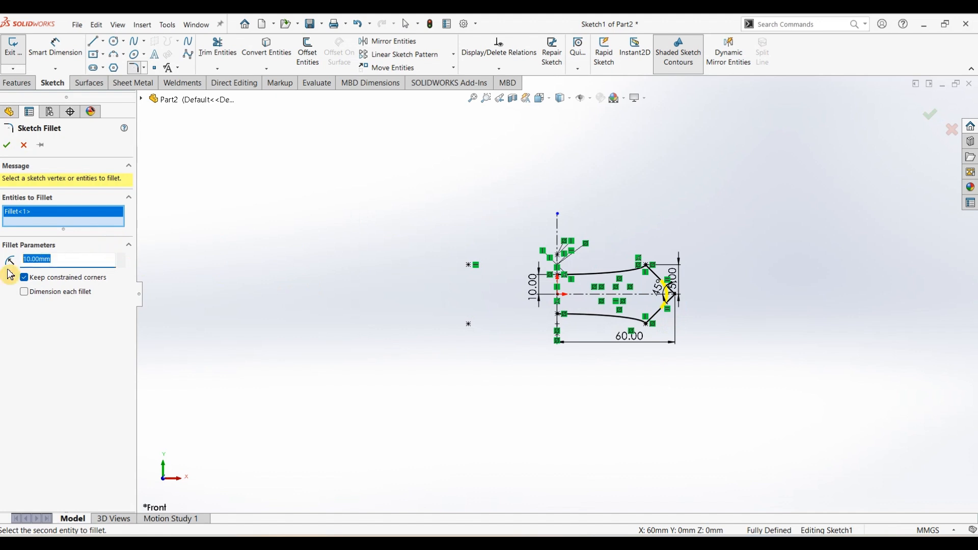
click(8, 147)
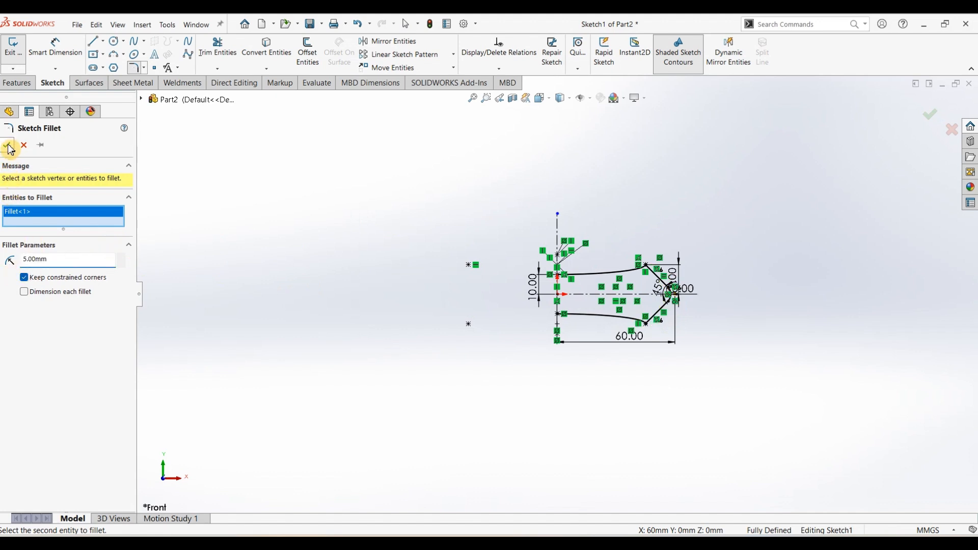
click(935, 117)
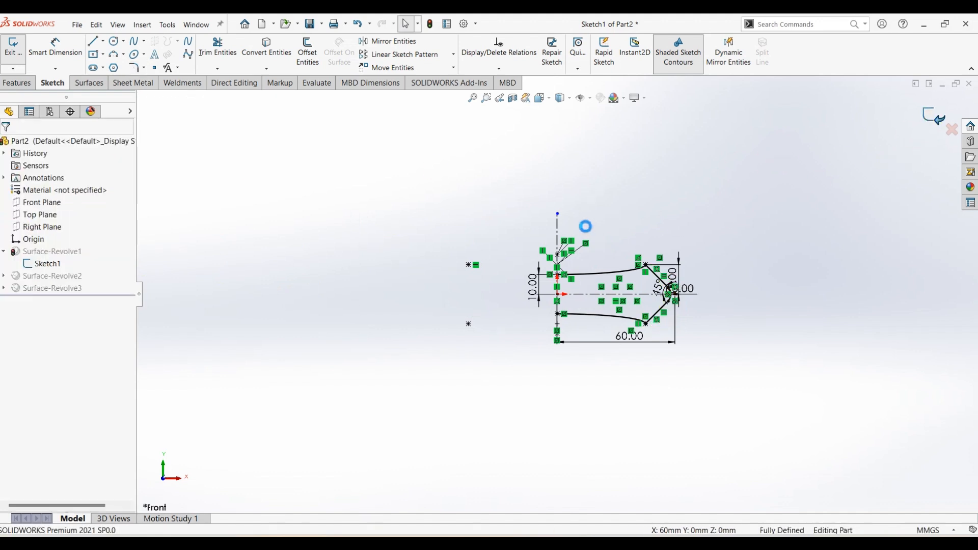
Edit the second revolve's sketch, fillet its pointed tip with a 5 mm radius, and exit, continuing the rebuild despite the Sketch3 warning
mouse_move(661, 318)
middle_down()
mouse_move(657, 179)
mouse_move(710, 445)
mouse_move(732, 365)
middle_up()
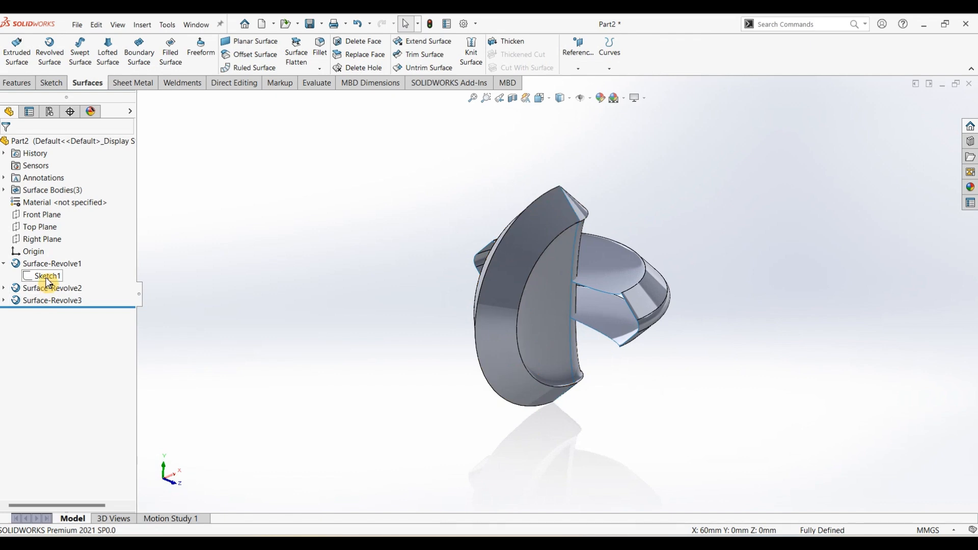
click(3, 287)
click(47, 300)
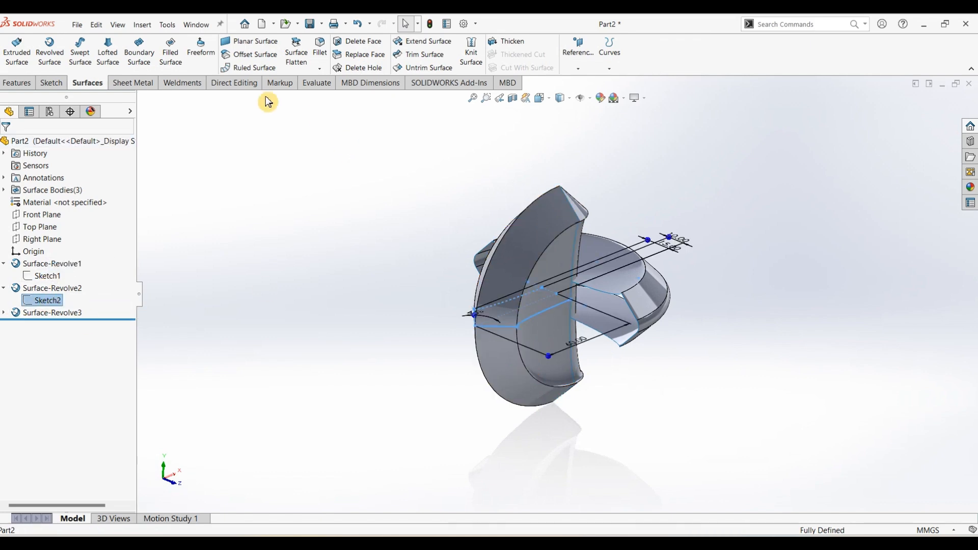
click(51, 83)
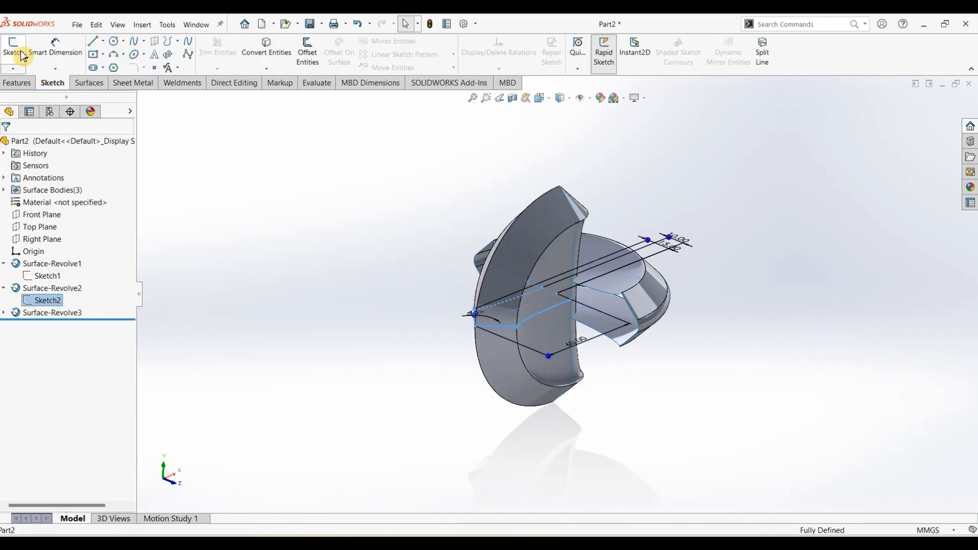
click(46, 300)
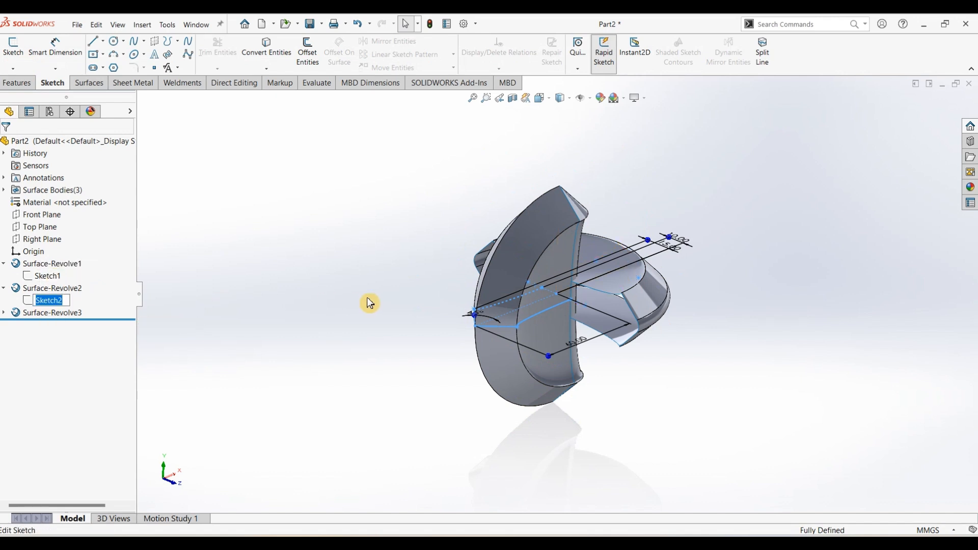
click(233, 286)
click(56, 300)
click(83, 266)
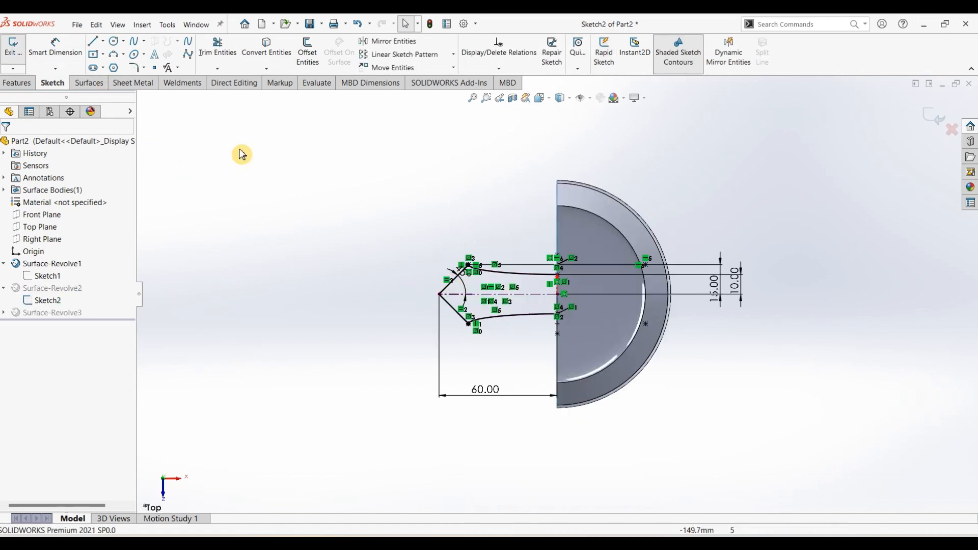
click(138, 67)
click(441, 294)
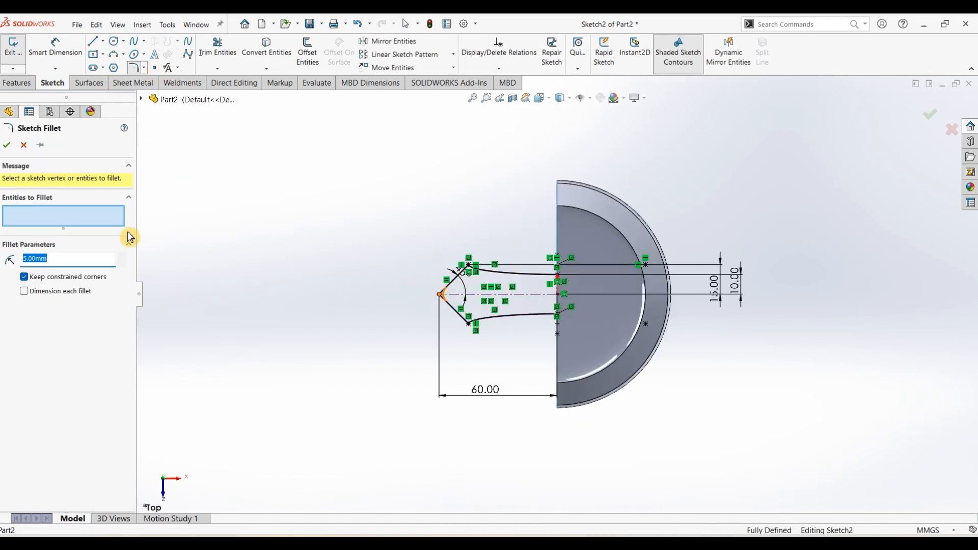
click(518, 294)
click(7, 145)
click(931, 115)
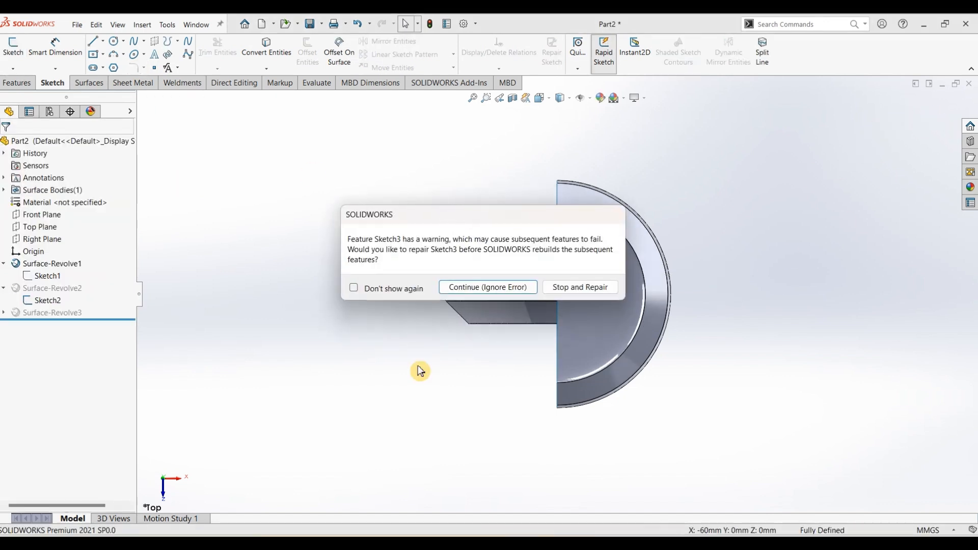
click(473, 294)
middle_drag(399, 350, 384, 289)
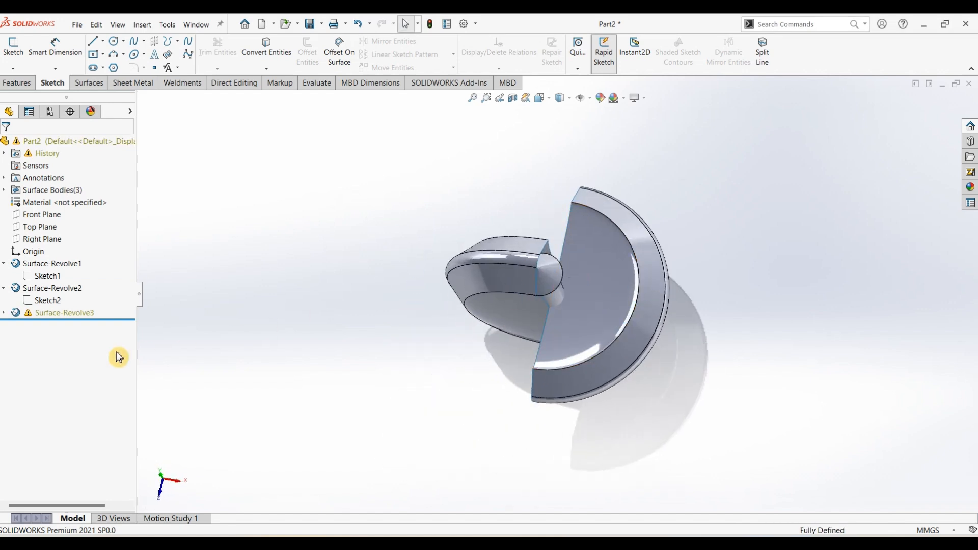
right_click(60, 318)
click(310, 328)
click(310, 329)
click(78, 317)
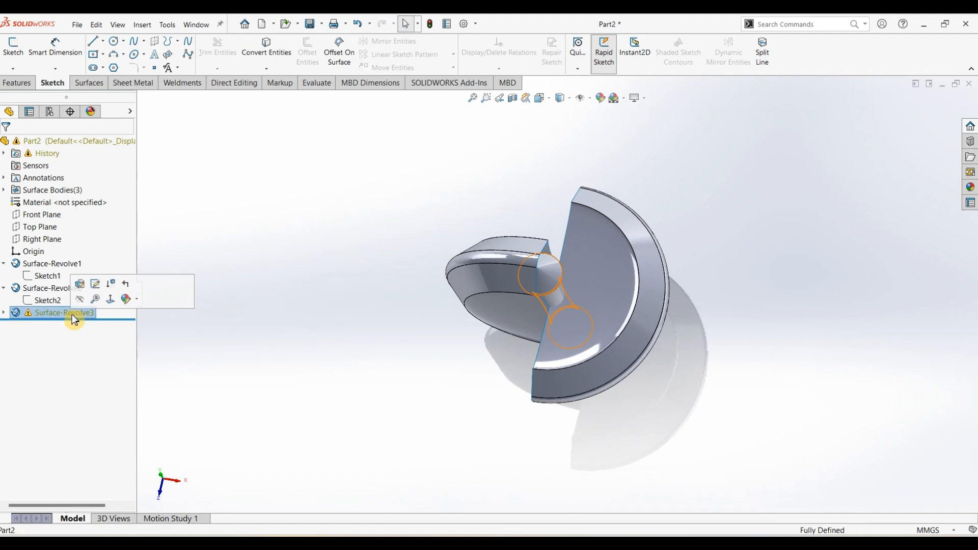
click(85, 288)
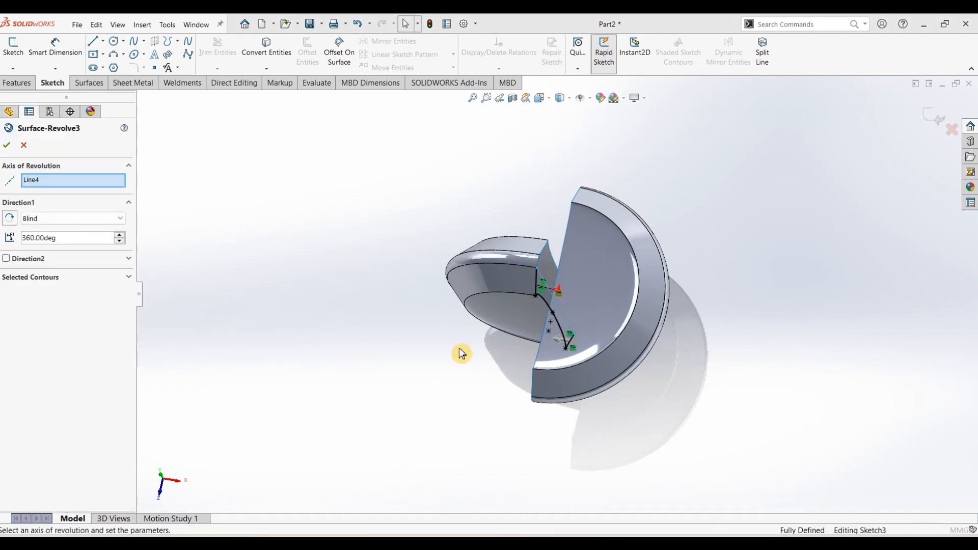
middle_drag(509, 335, 468, 340)
key(ctrl+4)
scroll(557, 170, down, 5)
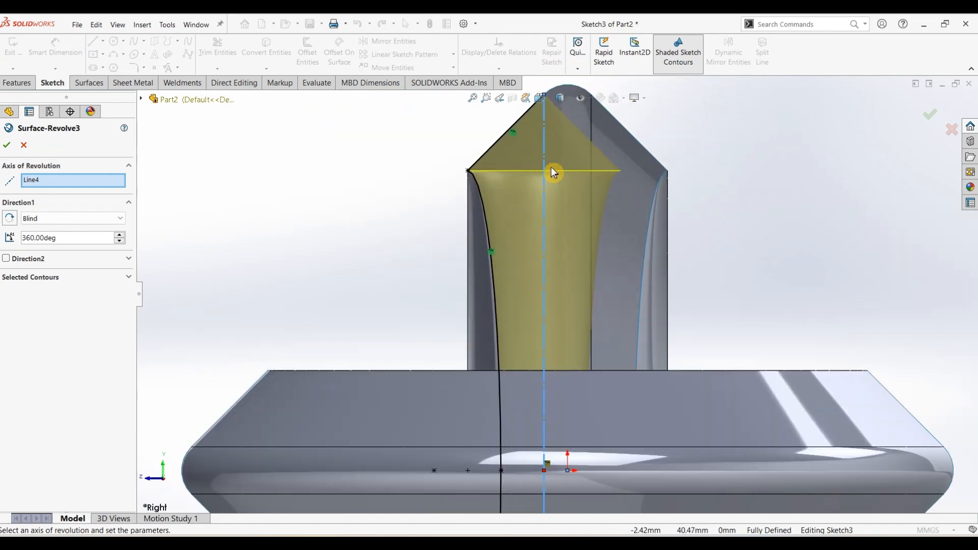
scroll(575, 176, up, 4)
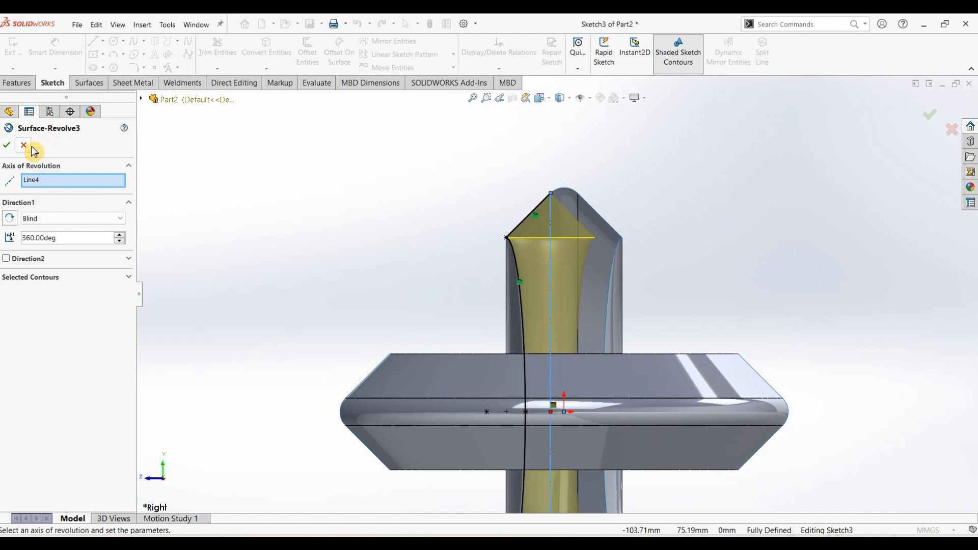
right_click(524, 236)
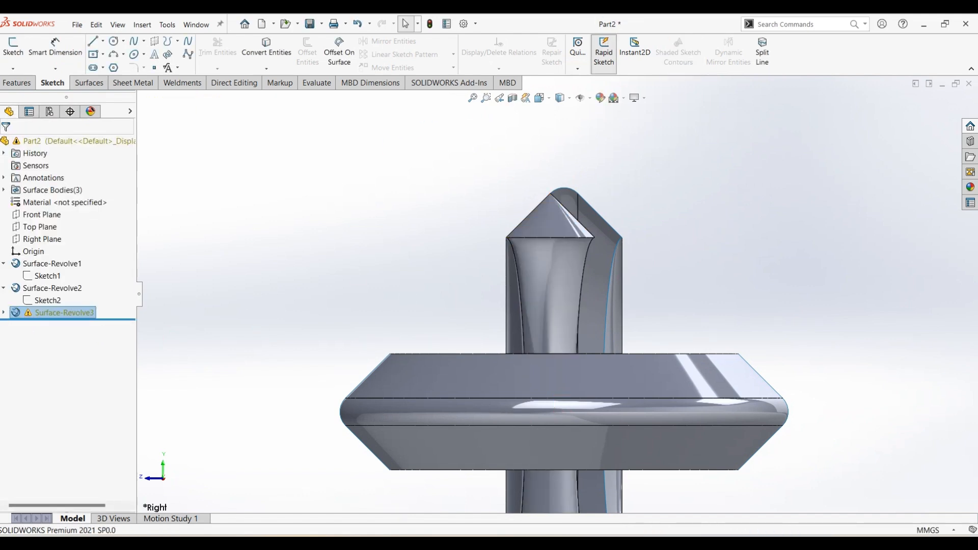
Edit the third revolve's sketch and draw a vertical centerline from the upper rounded tip's midpoint to the lower rounded tip's midpoint
click(3, 313)
click(50, 327)
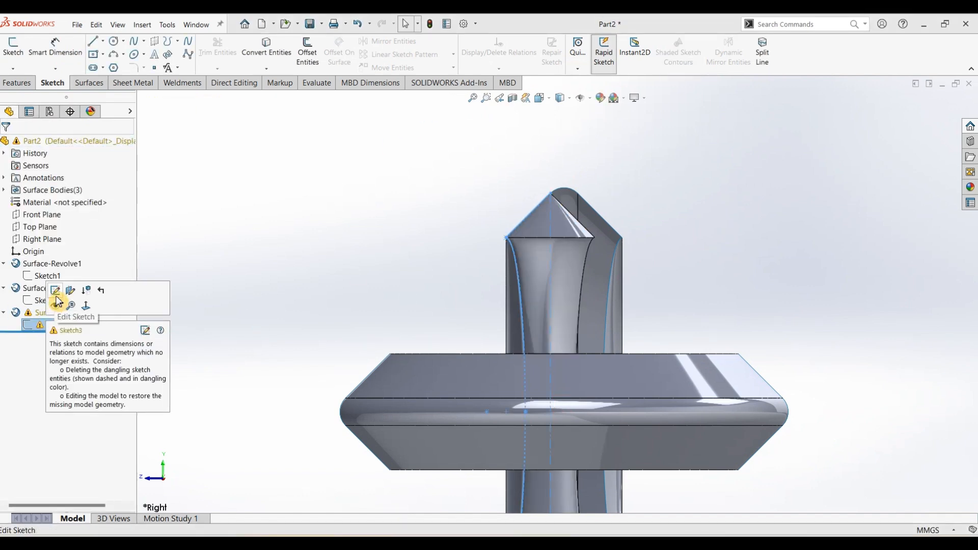
click(56, 296)
click(104, 41)
click(118, 65)
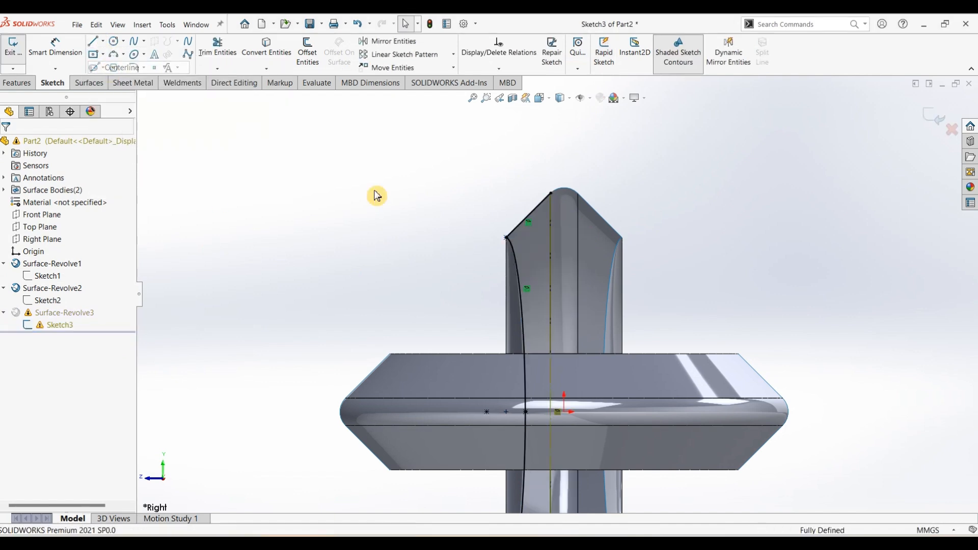
click(563, 186)
scroll(561, 331, up, 2)
scroll(579, 423, down, 3)
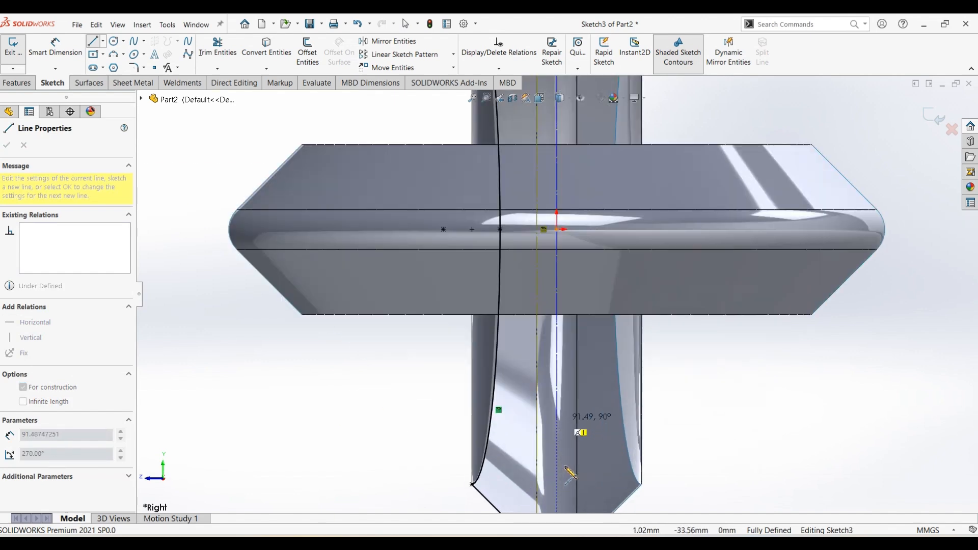
scroll(571, 476, up, 3)
scroll(571, 476, down, 4)
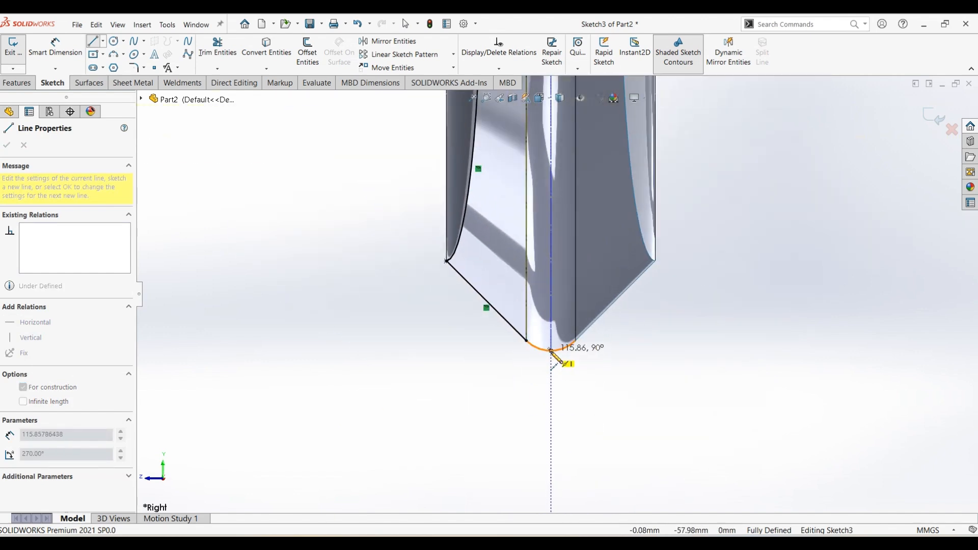
click(551, 352)
key(Escape)
key(Escape)
scroll(463, 398, up, 3)
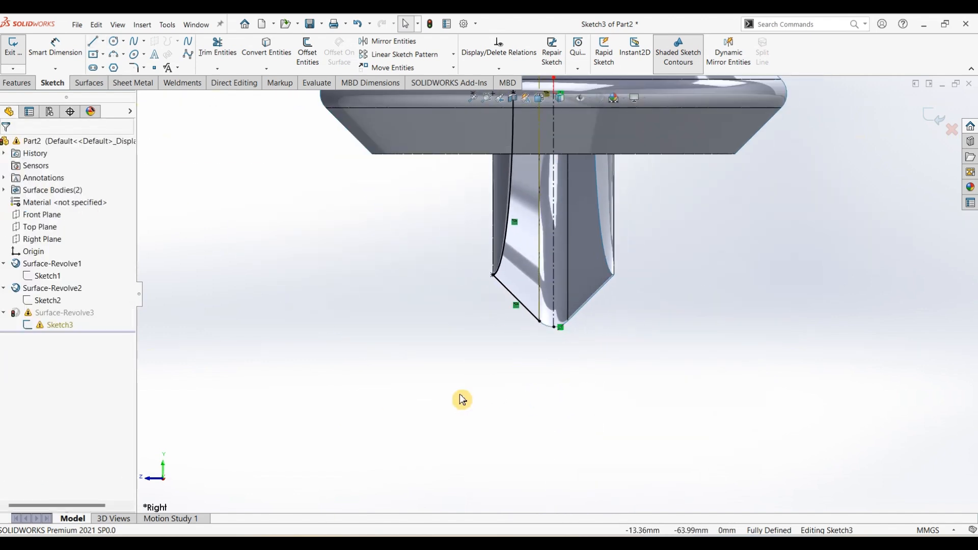
Convert the rounded arc edges at the upper and lower tips of the vertical revolve into sketch entities
scroll(559, 233, up, 2)
scroll(583, 176, down, 2)
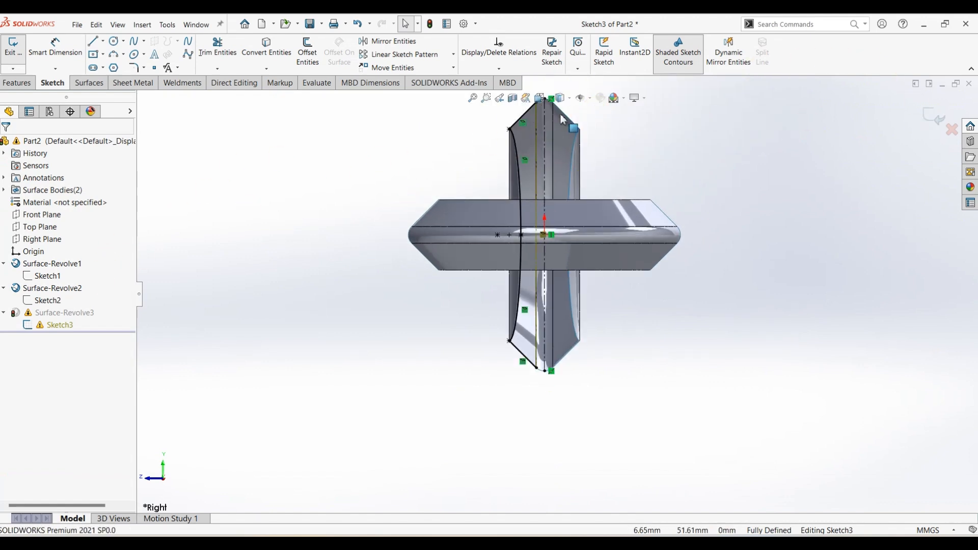
scroll(543, 127, down, 4)
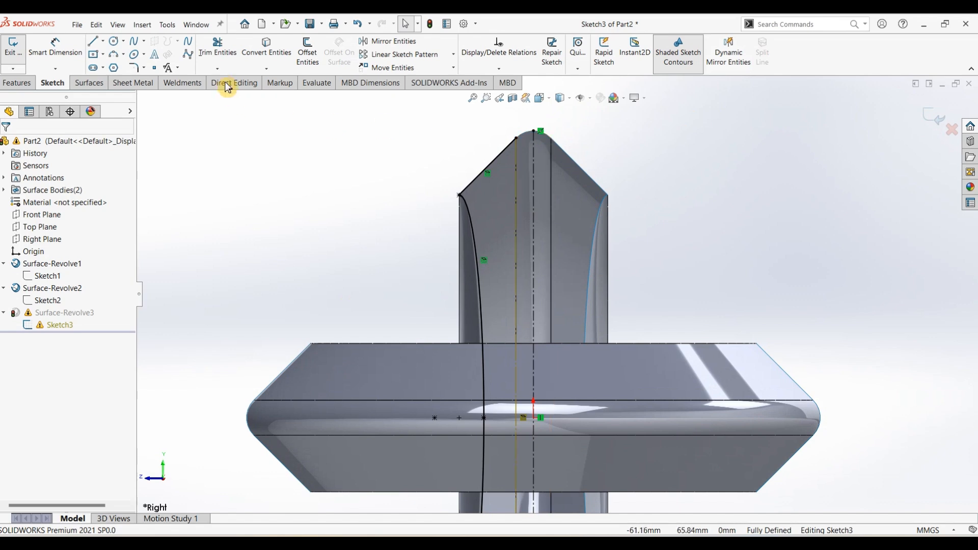
click(266, 45)
click(537, 145)
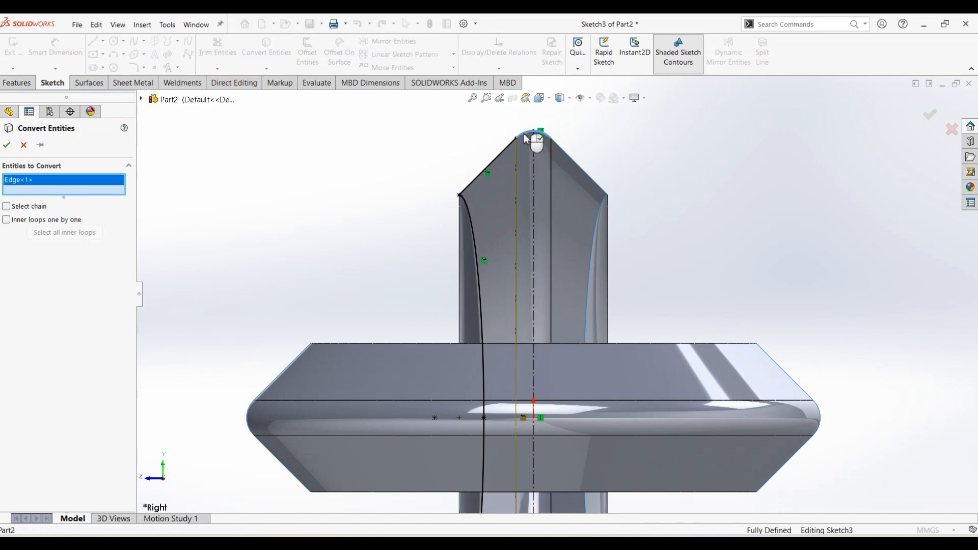
scroll(558, 293, up, 5)
scroll(541, 382, down, 6)
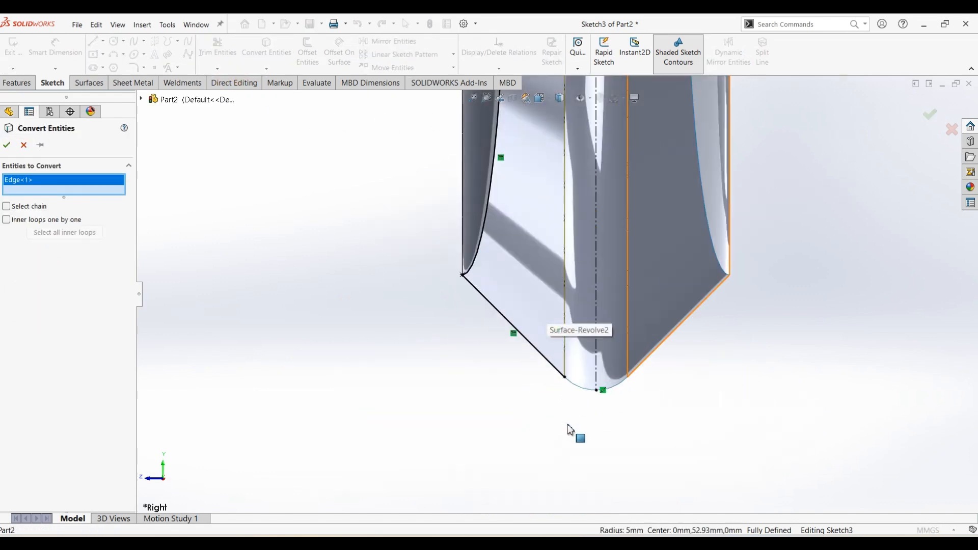
click(588, 393)
click(64, 194)
click(10, 149)
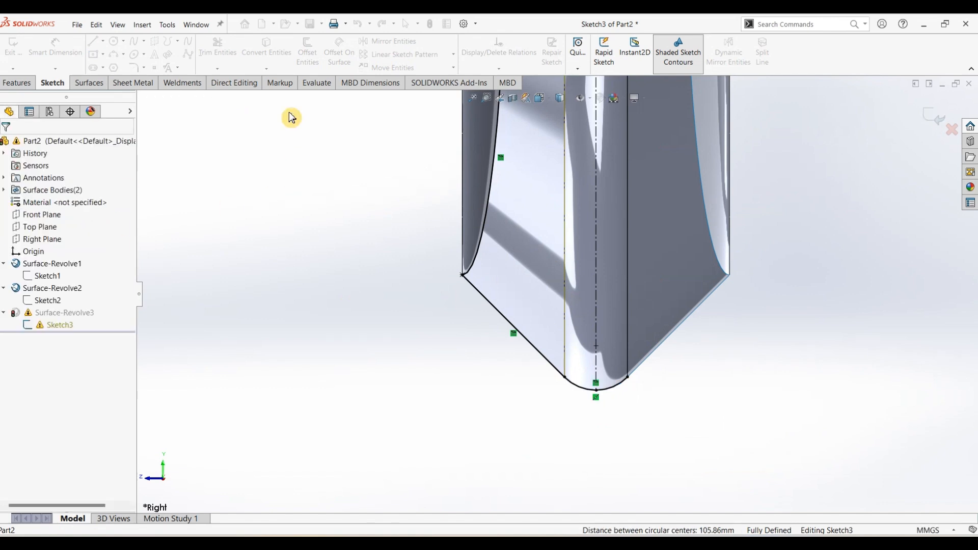
Power-trim the right half of both converted tip arcs at the centerline and exit the sketch, continuing the rebuild despite the Sketch3 warning
click(218, 48)
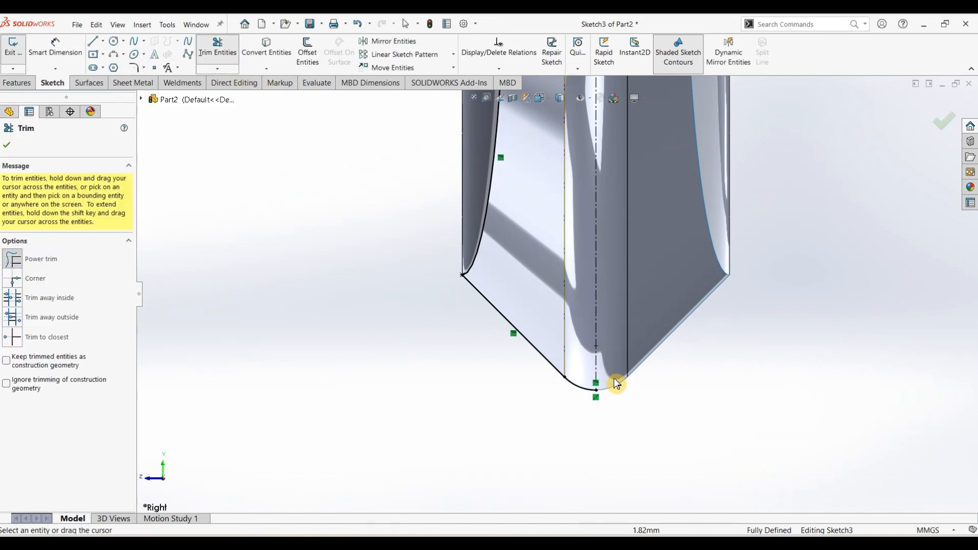
scroll(627, 336, up, 10)
scroll(533, 181, down, 10)
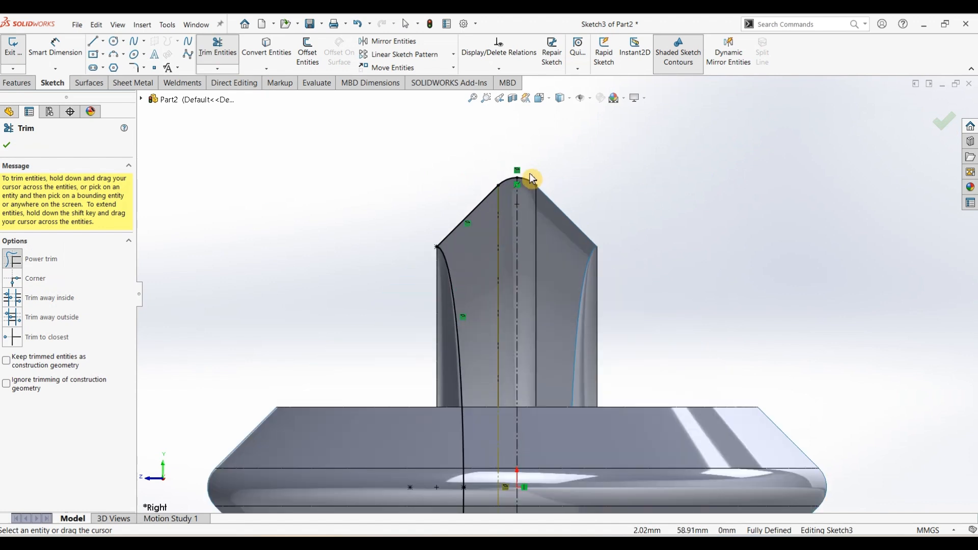
click(944, 123)
click(938, 124)
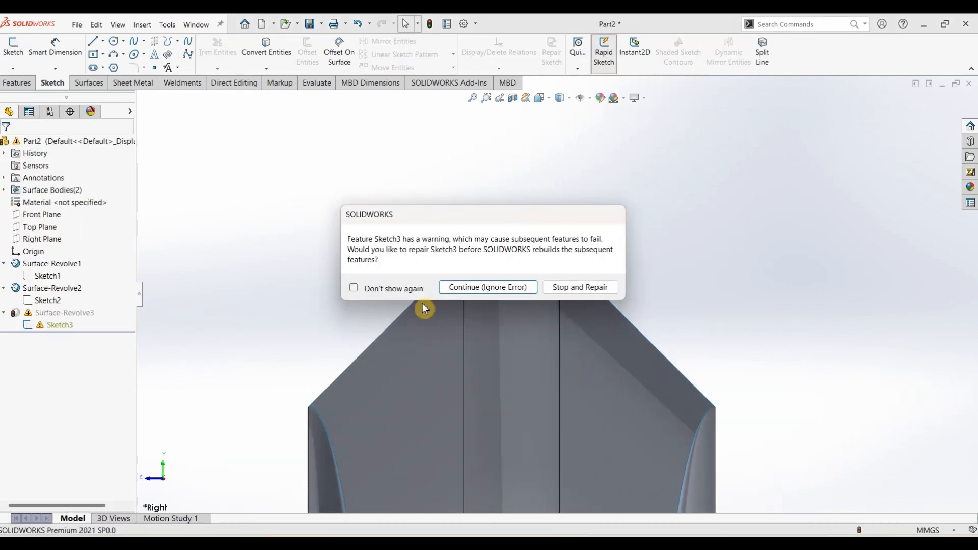
click(462, 291)
Edit the third surface revolve and replace its axis with the new vertical centerline, keeping Blind and 360 degrees
click(61, 320)
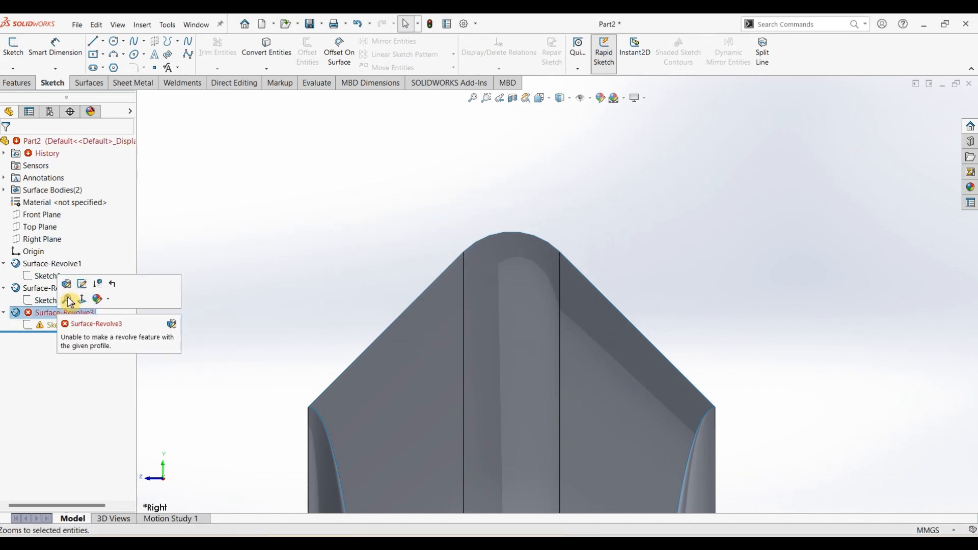
click(78, 286)
click(461, 321)
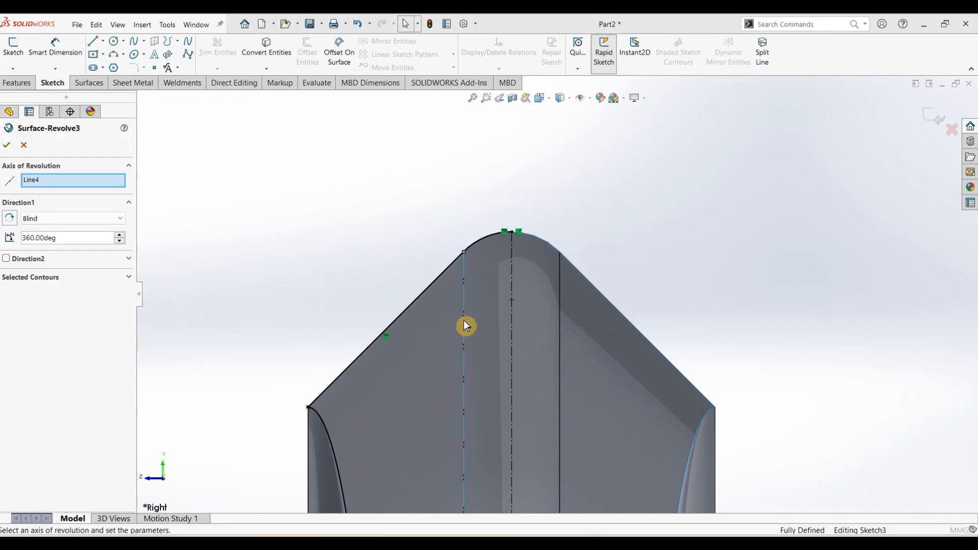
click(41, 181)
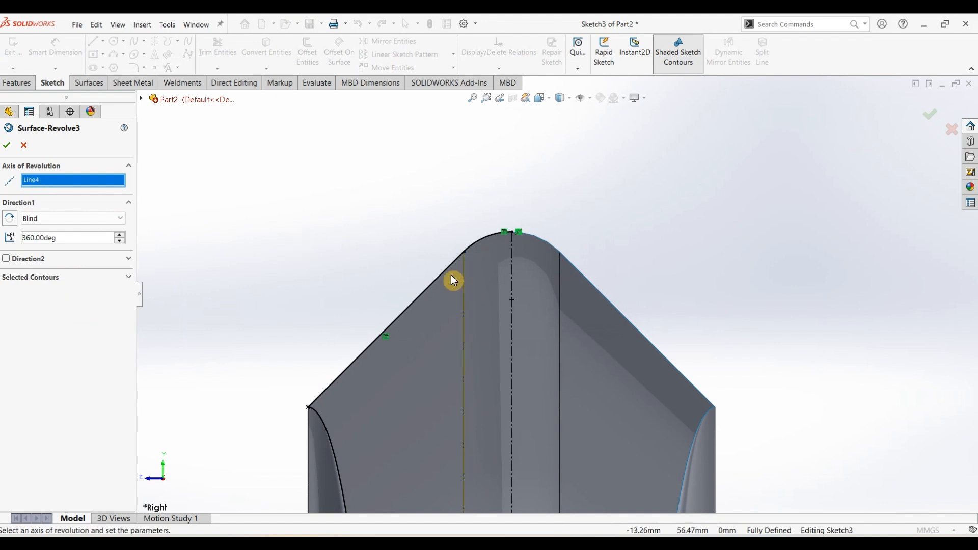
key(Delete)
click(513, 299)
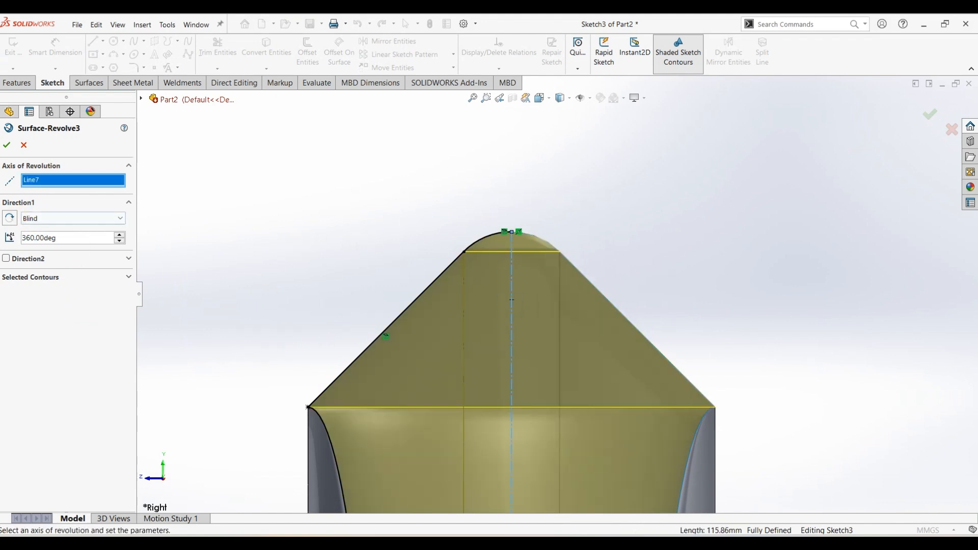
click(9, 146)
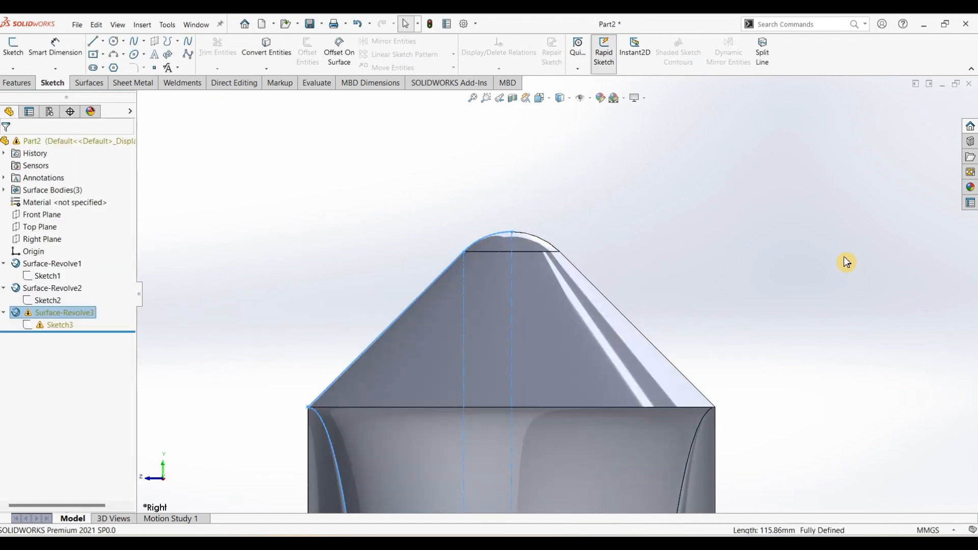
Start a new sketch on the Right Plane
key(ctrl+7)
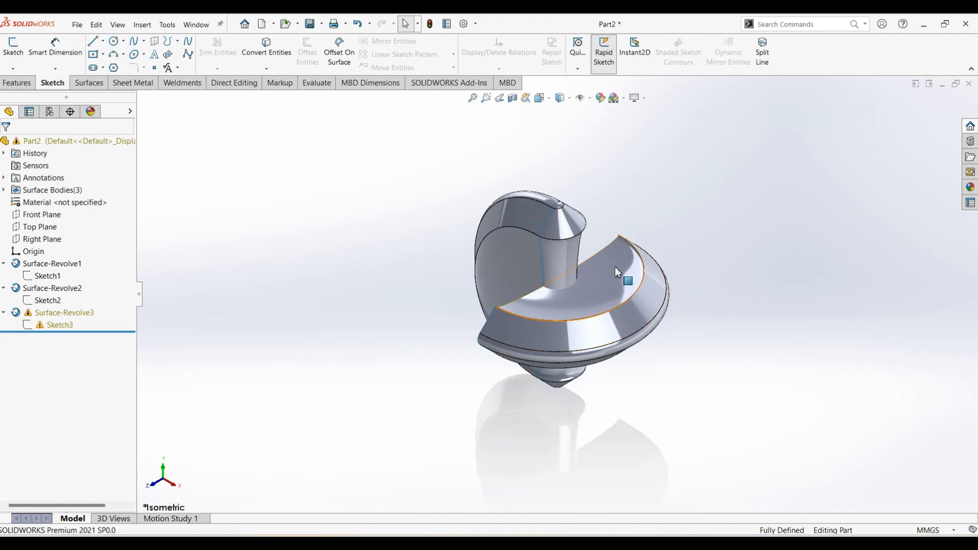
scroll(605, 212, up, 2)
middle_drag(605, 212, 578, 224)
key(ctrl+7)
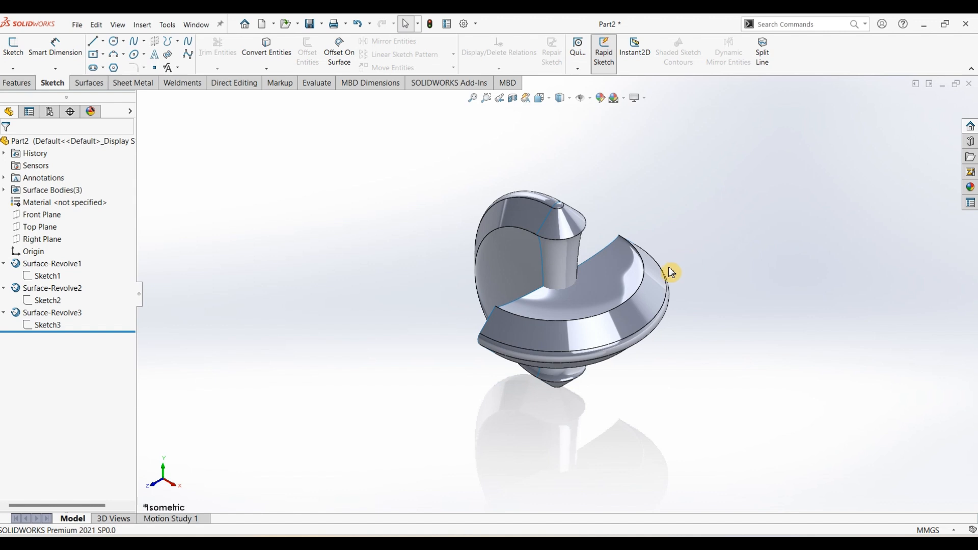
middle_drag(455, 331, 587, 293)
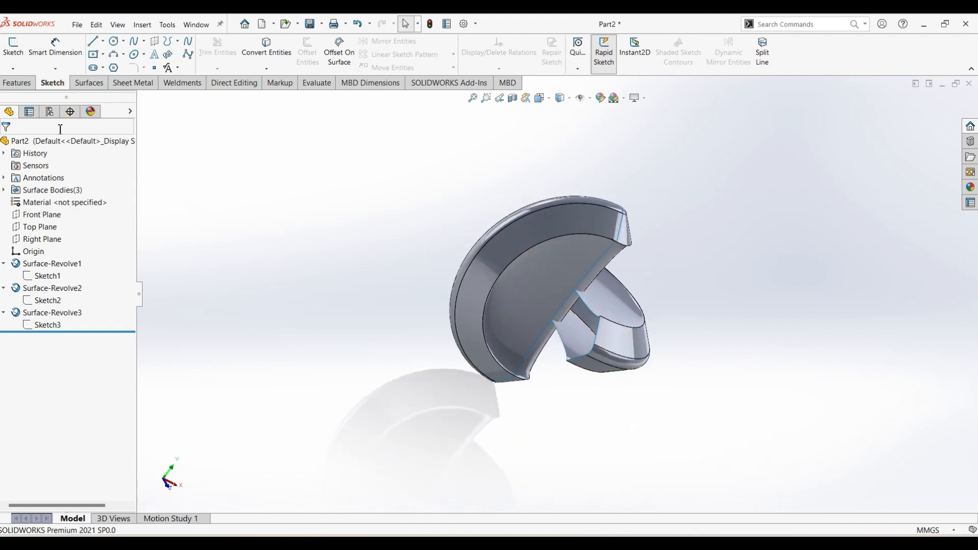
click(41, 239)
middle_drag(286, 236, 223, 188)
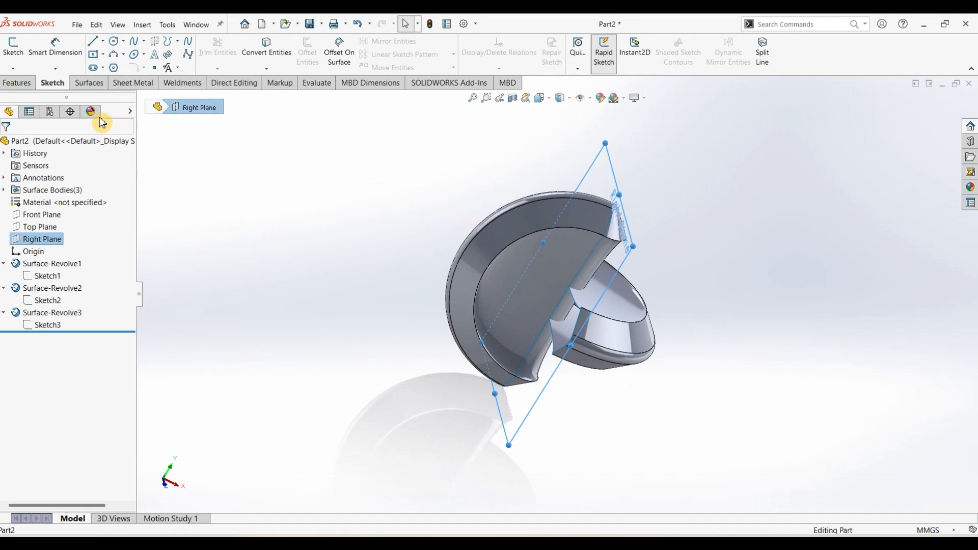
click(22, 60)
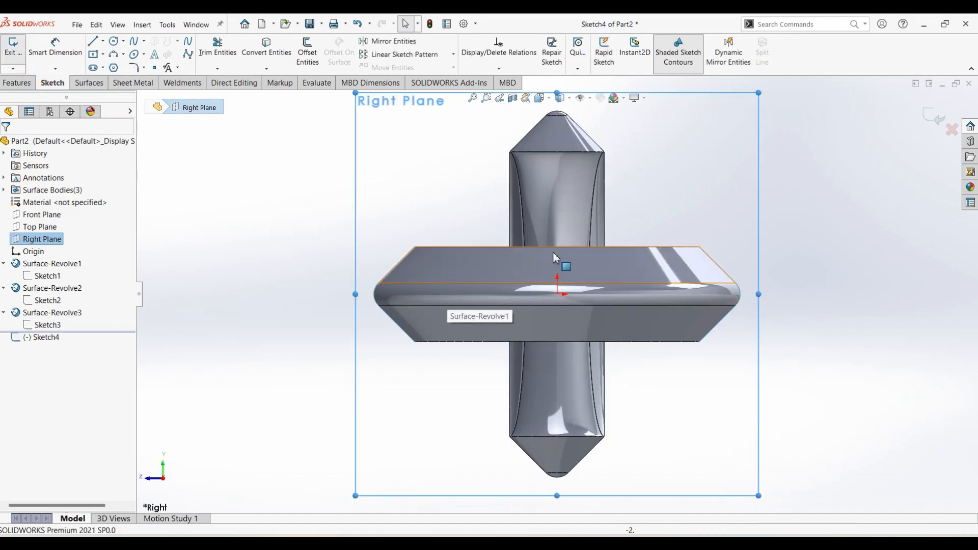
Convert the horizontal revolve's upper profile edges into the sketch: the inner curve, outer circular edge, and slanted and rounded tip edges at both ends
middle_drag(722, 255, 518, 319)
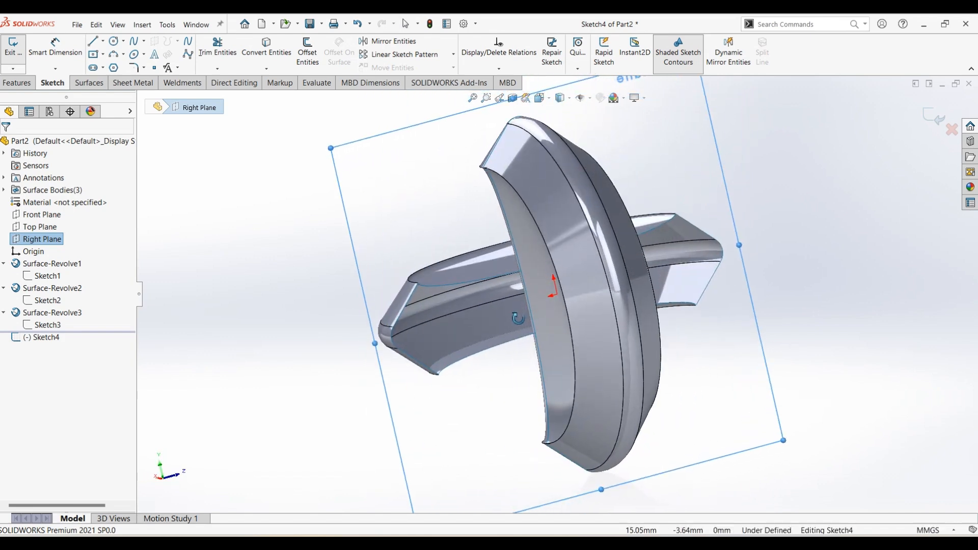
click(266, 49)
scroll(425, 305, down, 5)
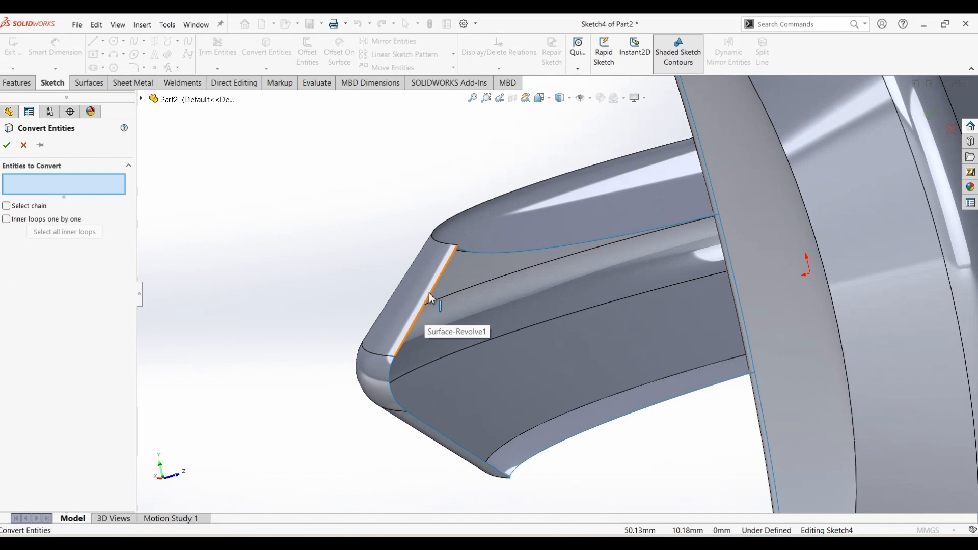
click(507, 277)
click(518, 251)
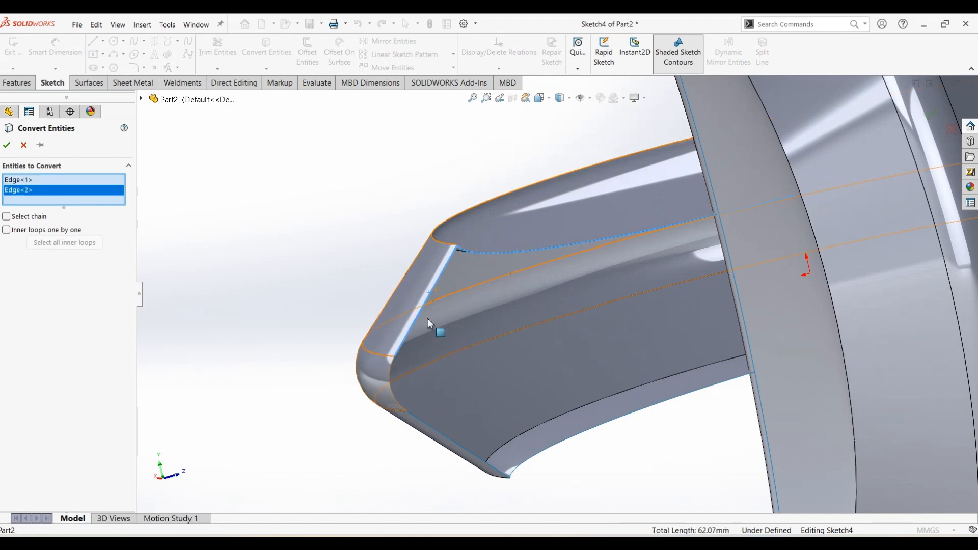
click(391, 371)
scroll(657, 359, up, 5)
scroll(720, 281, down, 5)
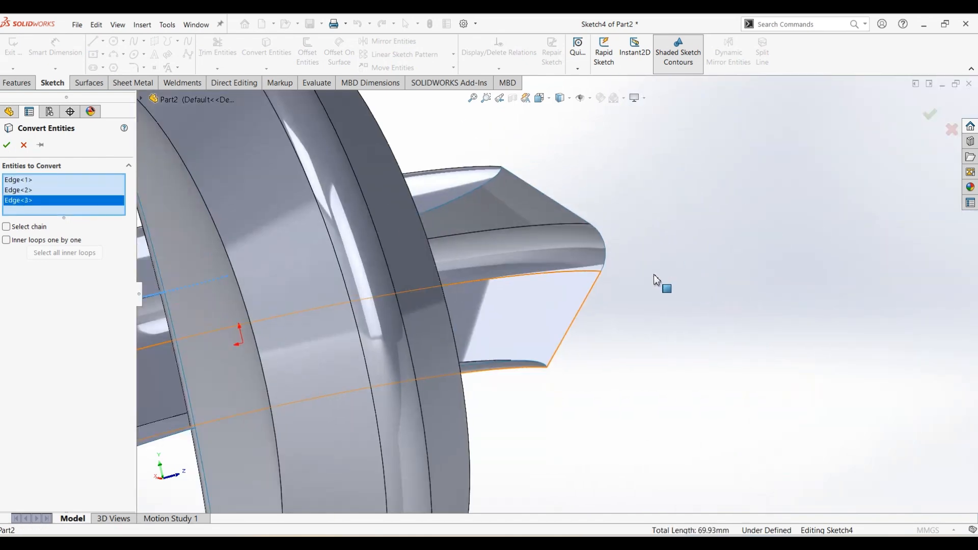
scroll(463, 197, up, 1)
scroll(463, 197, down, 1)
click(463, 197)
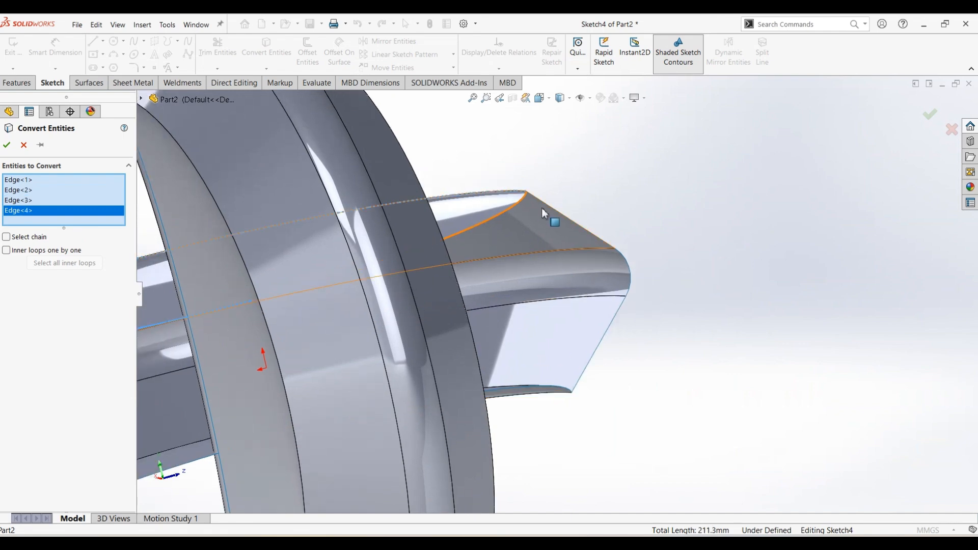
click(564, 220)
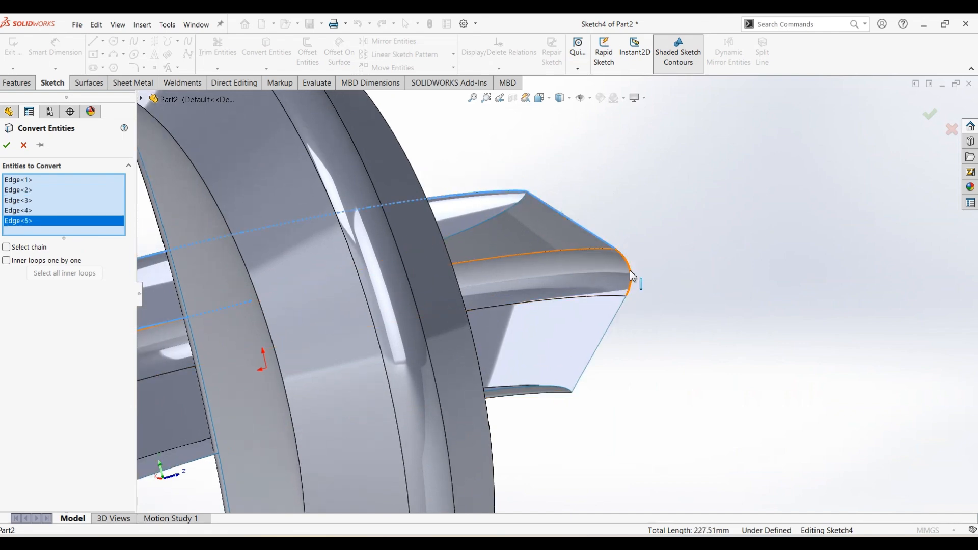
click(632, 275)
click(8, 146)
key(f)
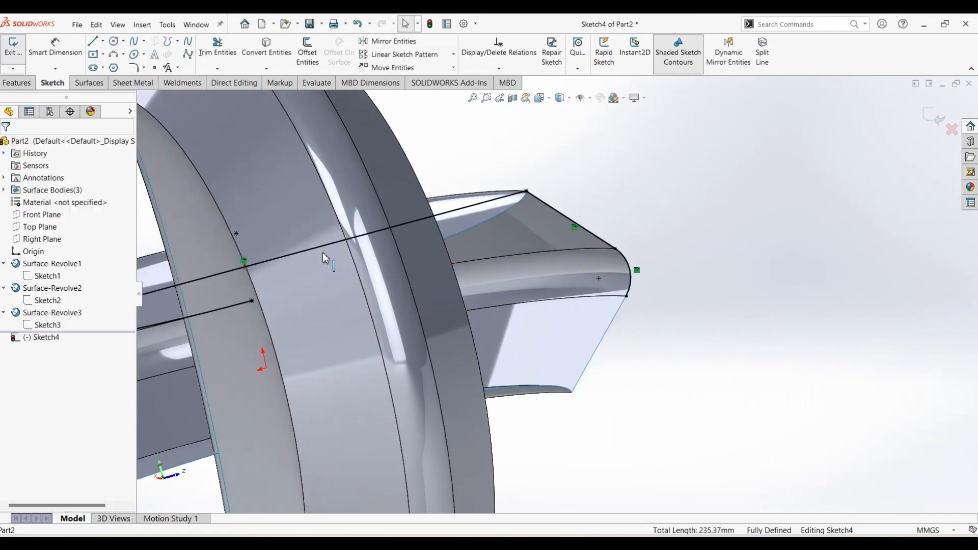
Draw a horizontal centerline joining the midpoints of the two converted rounded tip arcs
click(103, 41)
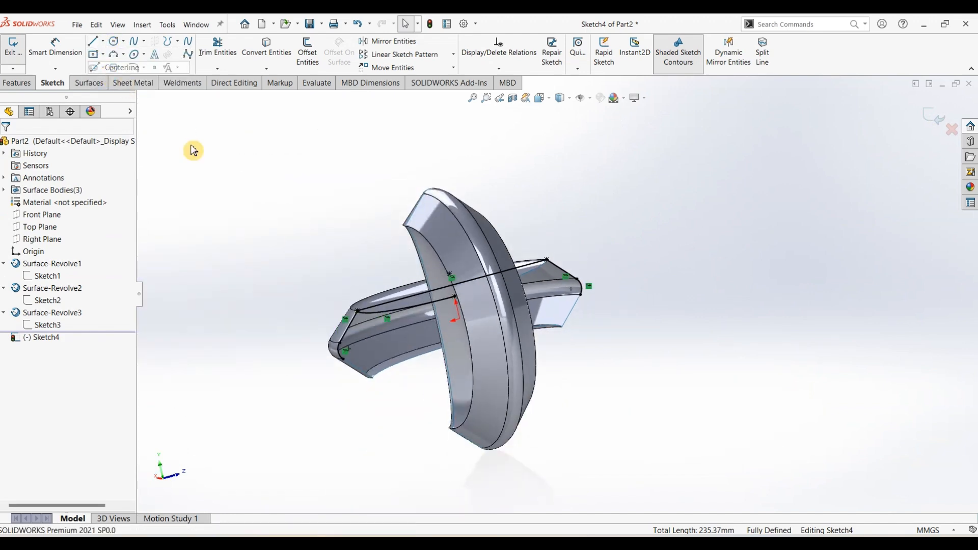
click(119, 64)
scroll(387, 397, down, 5)
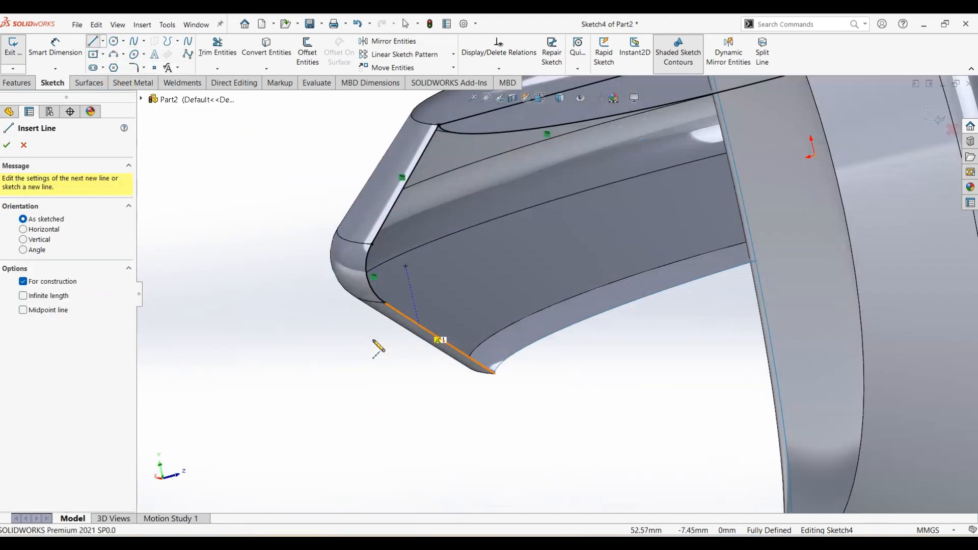
click(366, 277)
scroll(607, 267, up, 5)
scroll(844, 210, down, 5)
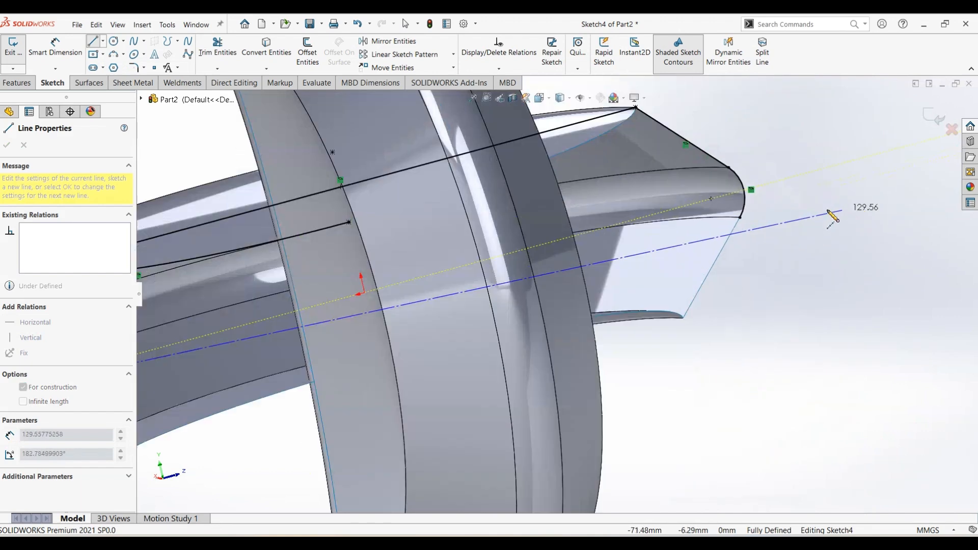
scroll(666, 206, down, 2)
click(660, 220)
scroll(637, 245, up, 5)
key(Escape)
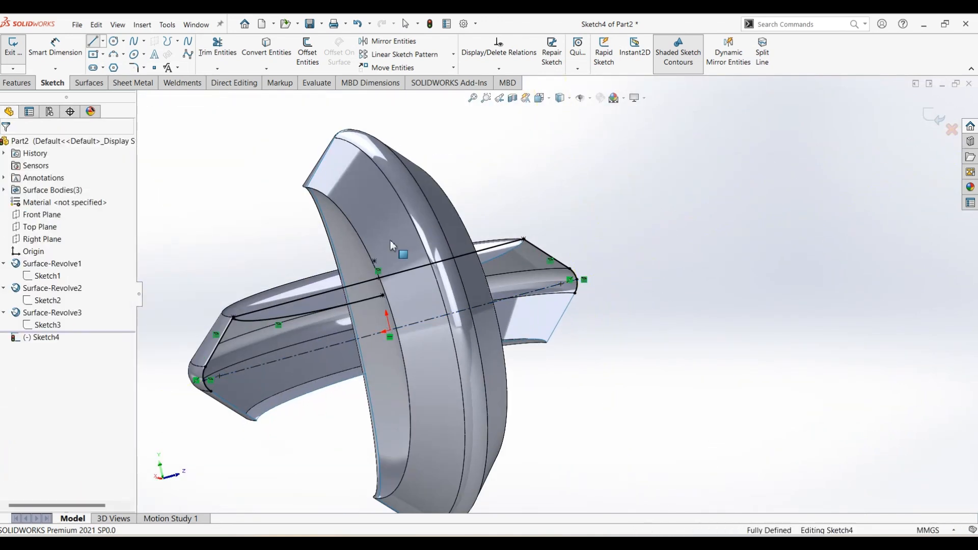
Trim away the lower halves of the converted rounded tip arcs below the centerline at both ends of the profile
click(217, 46)
scroll(556, 301, down, 3)
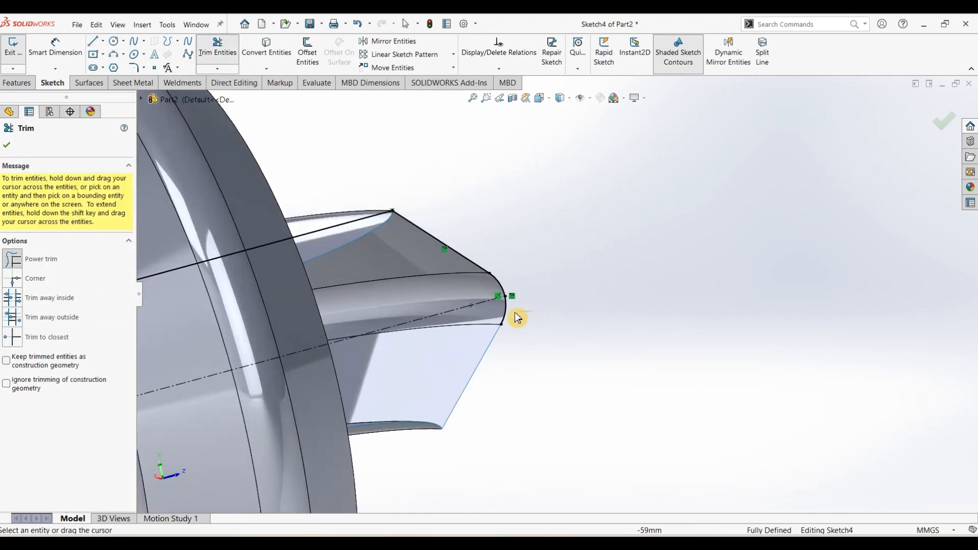
scroll(496, 357, up, 7)
scroll(374, 349, down, 7)
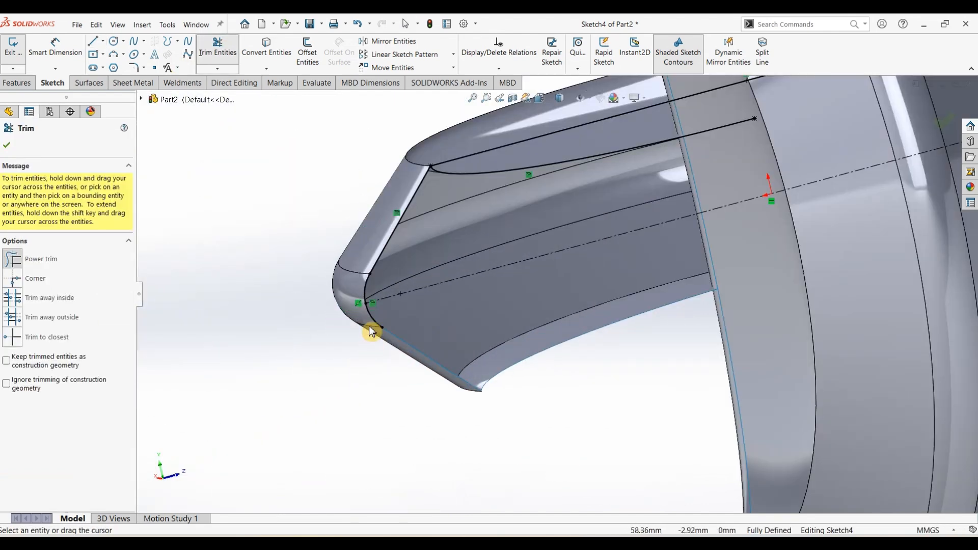
click(12, 152)
Revolve the trimmed profile as a surface about the horizontal centerline, Blind through 360 degrees
click(88, 86)
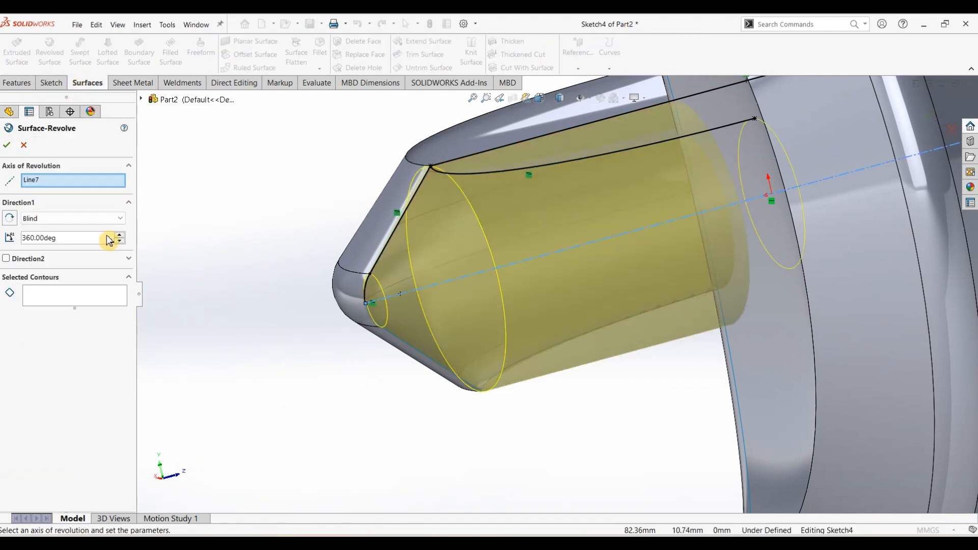
click(6, 145)
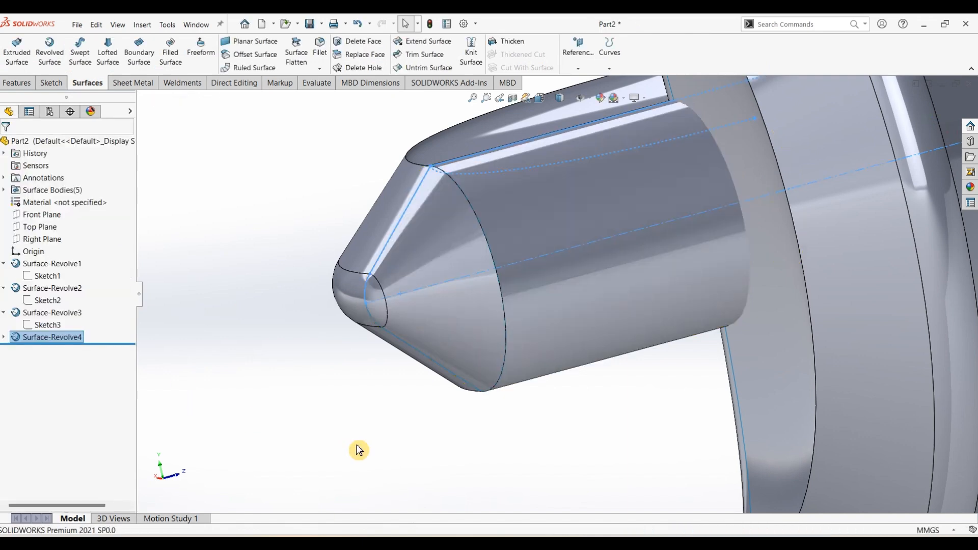
key(f)
middle_drag(500, 380, 526, 389)
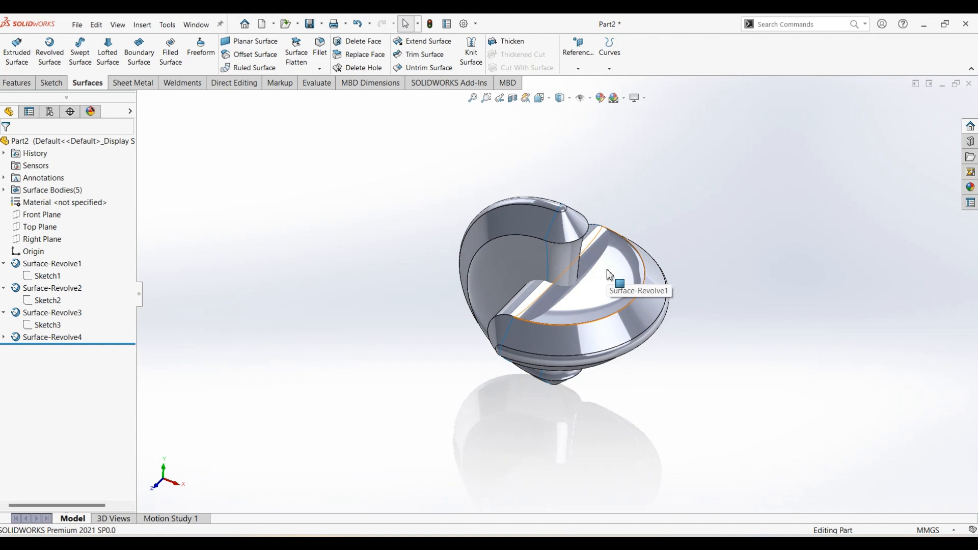
Start a sketch on the Top Plane and draw a full ellipse with a horizontal major axis, centred to the right of the origin
click(51, 230)
click(51, 83)
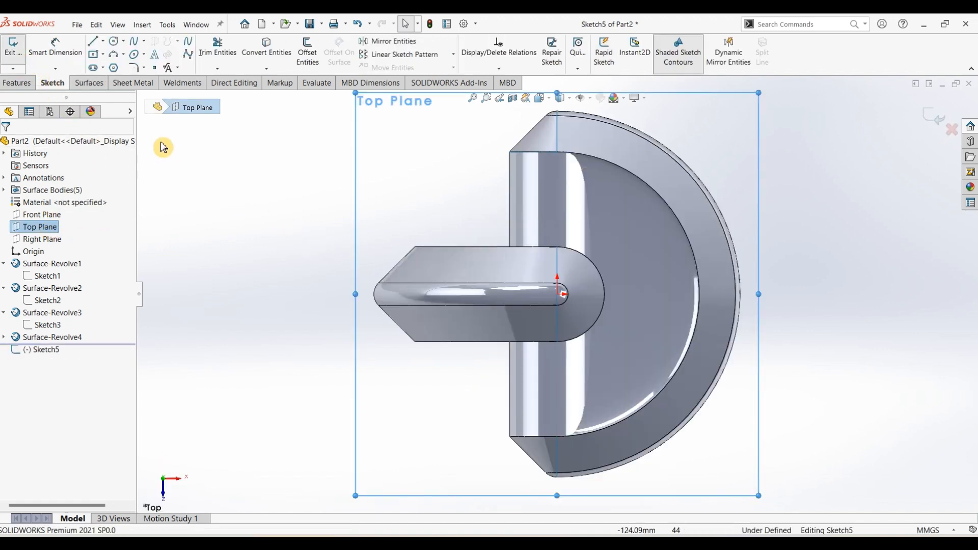
click(146, 55)
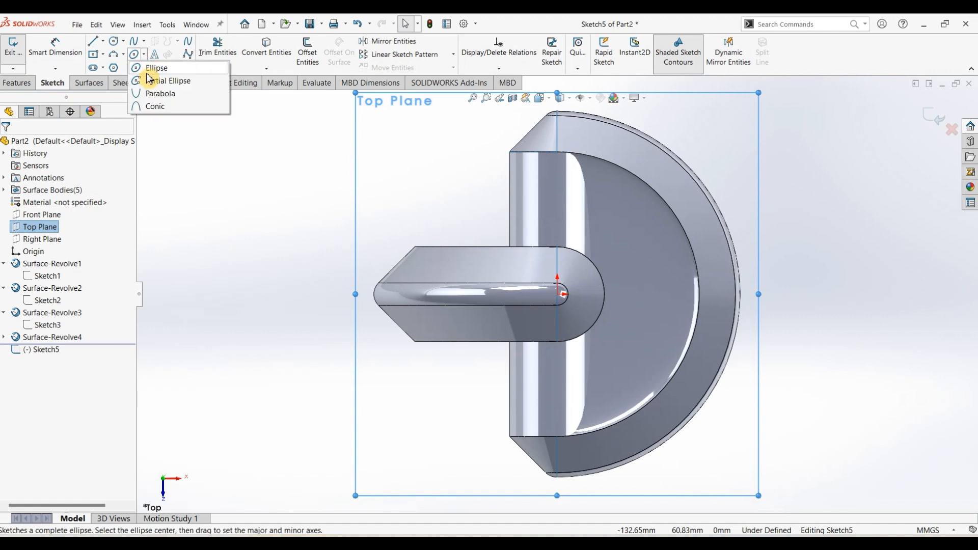
click(153, 80)
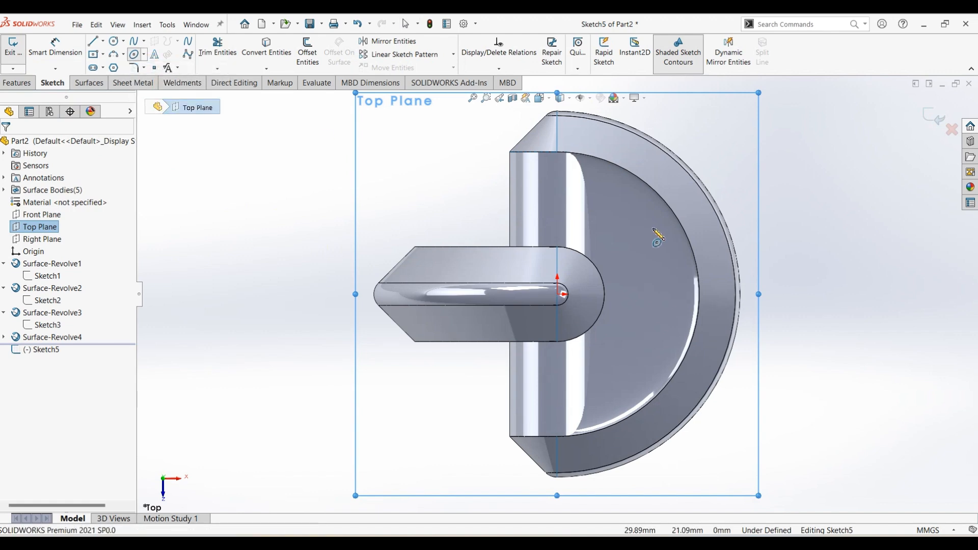
click(628, 295)
click(672, 294)
click(674, 307)
Dimension the ellipse's major axis between its two end points at 20 mm
click(55, 48)
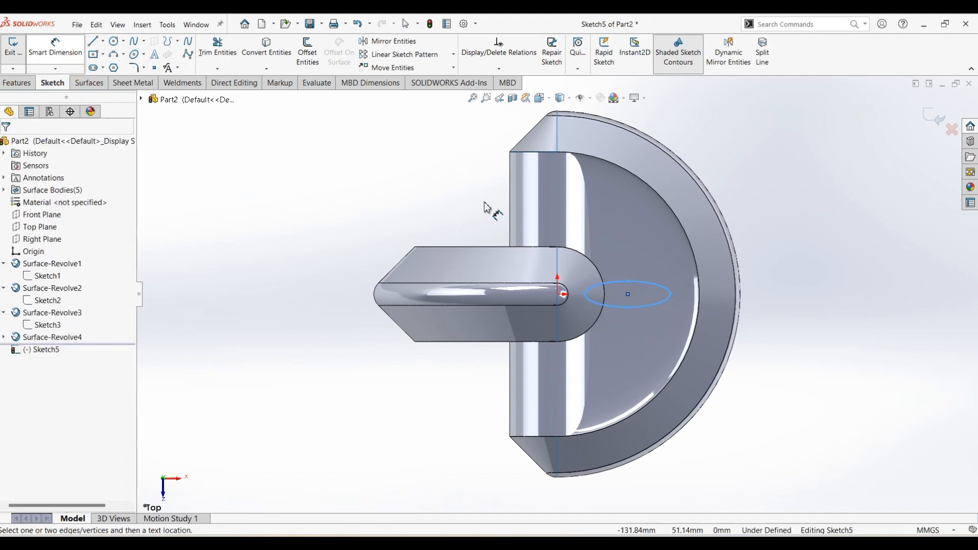
click(671, 294)
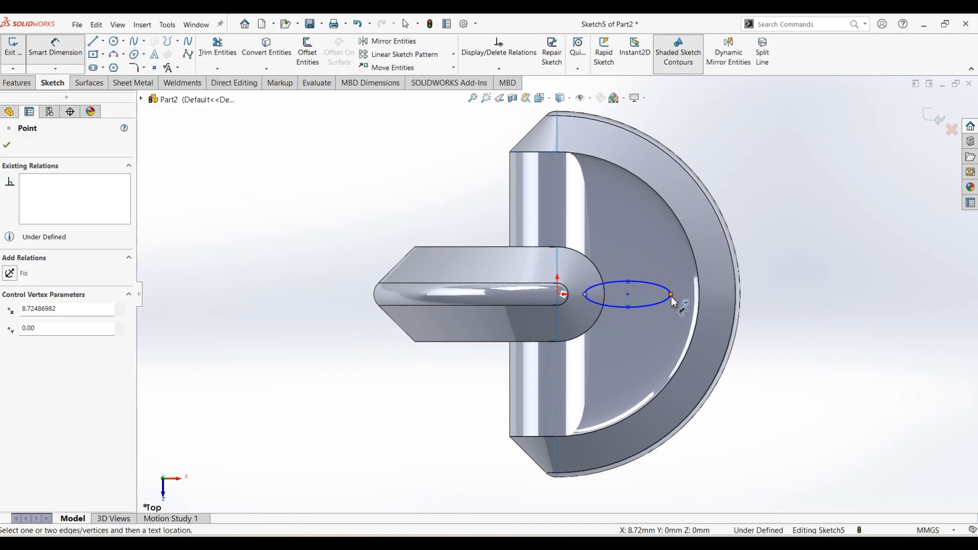
click(645, 341)
text(20)
key(Return)
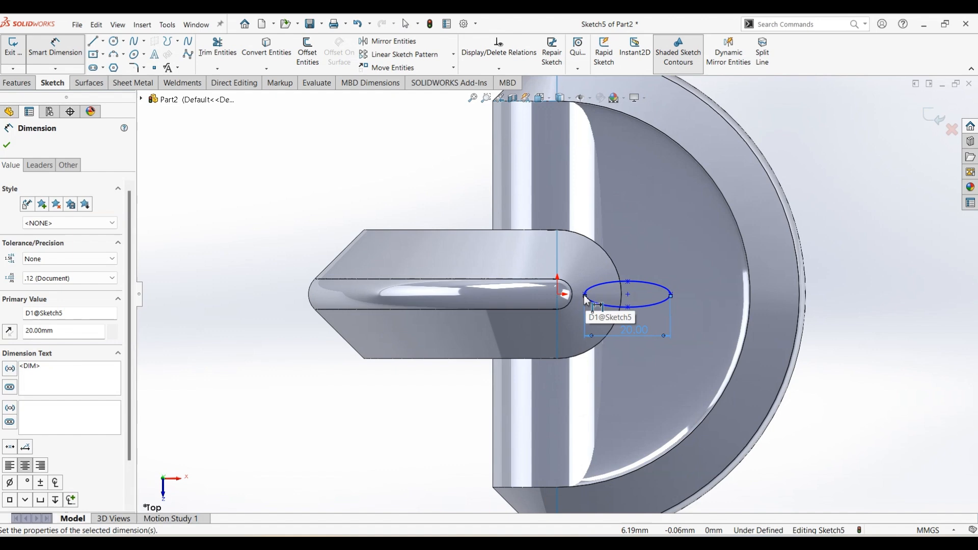
Dimension the horizontal distance from the origin to the ellipse's nearest major-axis end point at 18 mm
drag(585, 300, 559, 298)
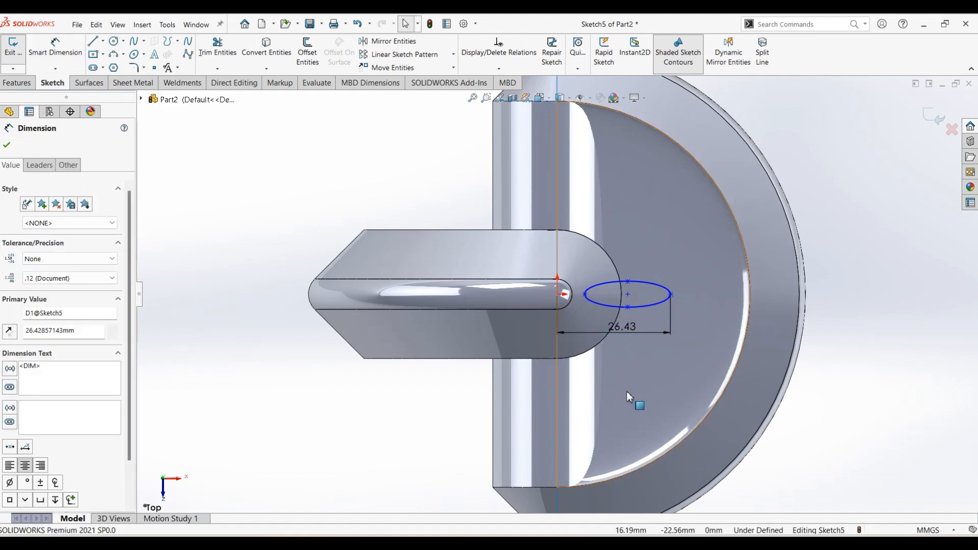
key(ctrl+z)
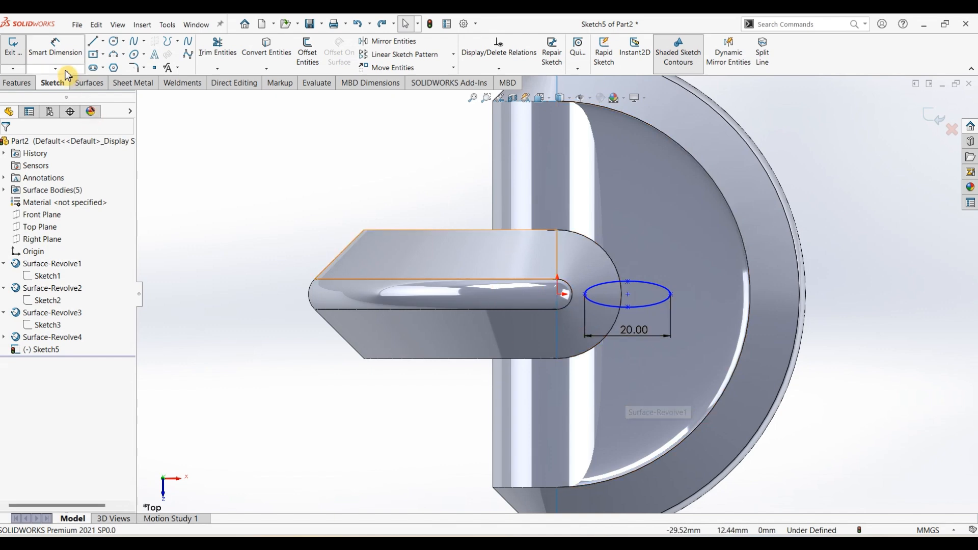
click(55, 47)
click(559, 295)
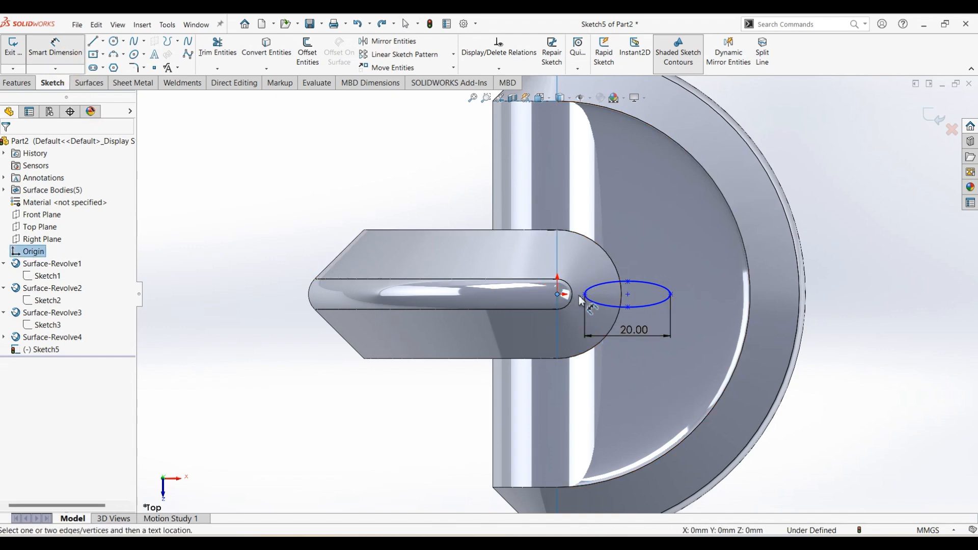
click(585, 294)
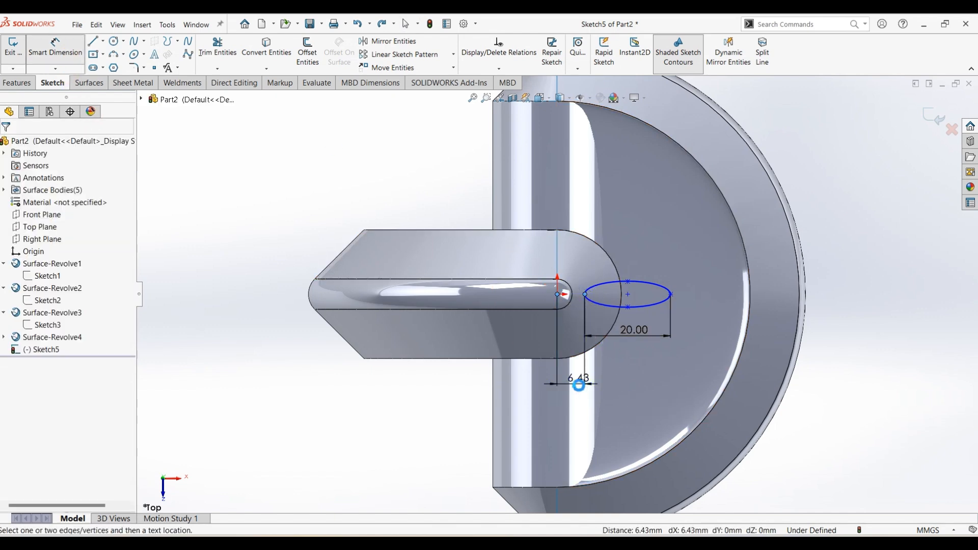
click(579, 385)
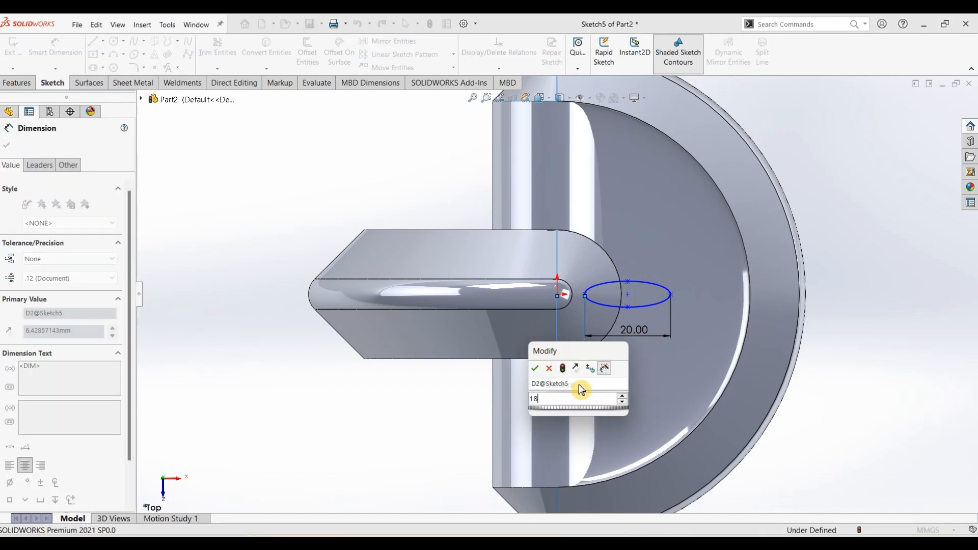
key(Return)
text(18)
key(Return)
key(Escape)
Add a Horizontal relation between the ellipse's center, both major-axis end points and the origin
click(677, 294)
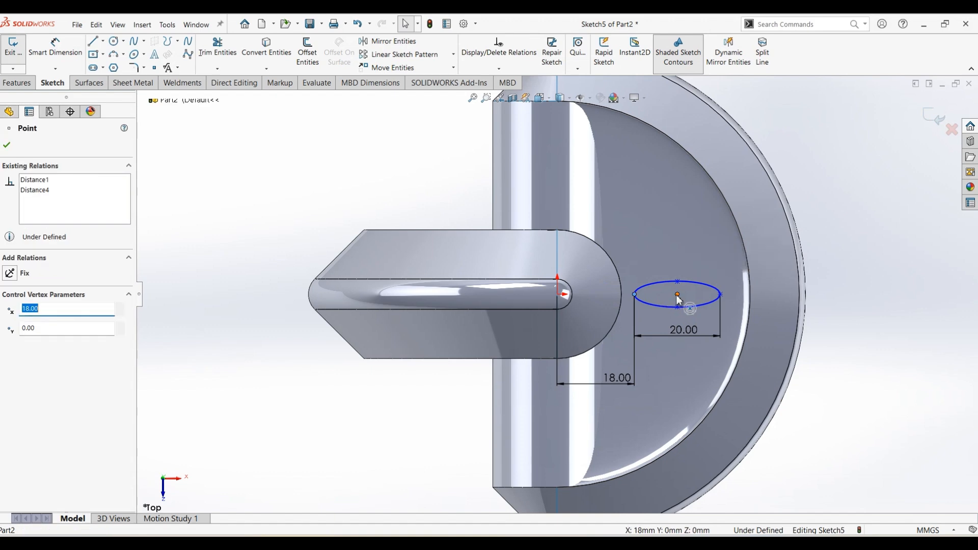
ctrl+click(721, 294)
ctrl+click(558, 295)
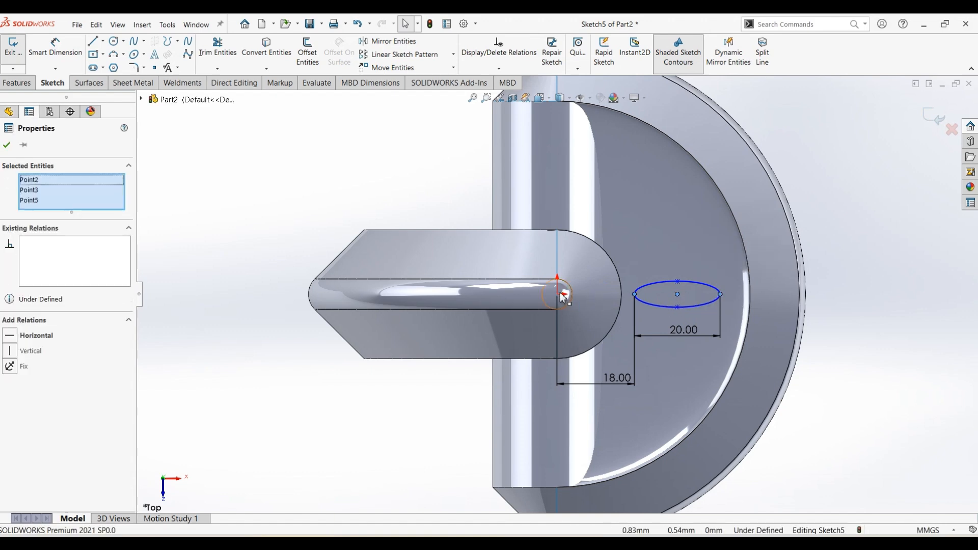
click(590, 247)
click(819, 207)
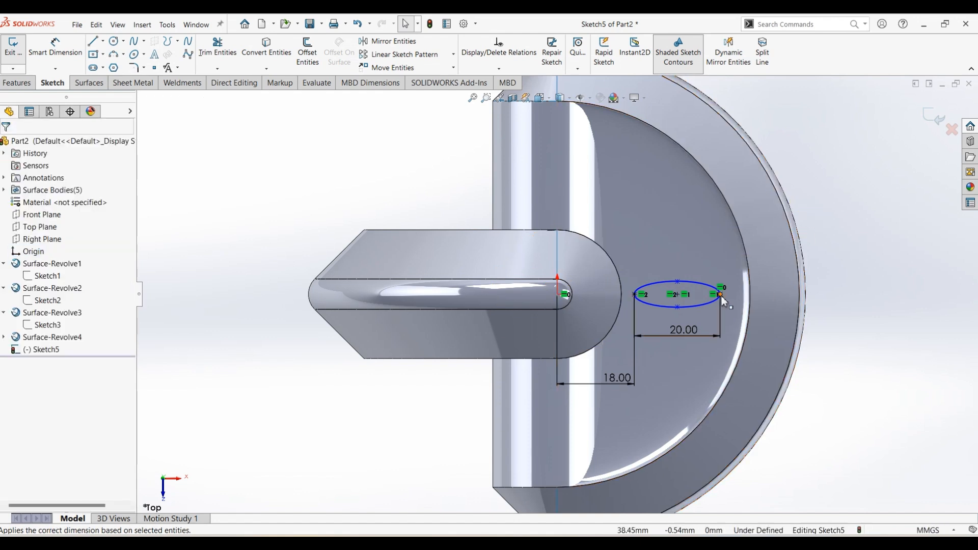
click(720, 294)
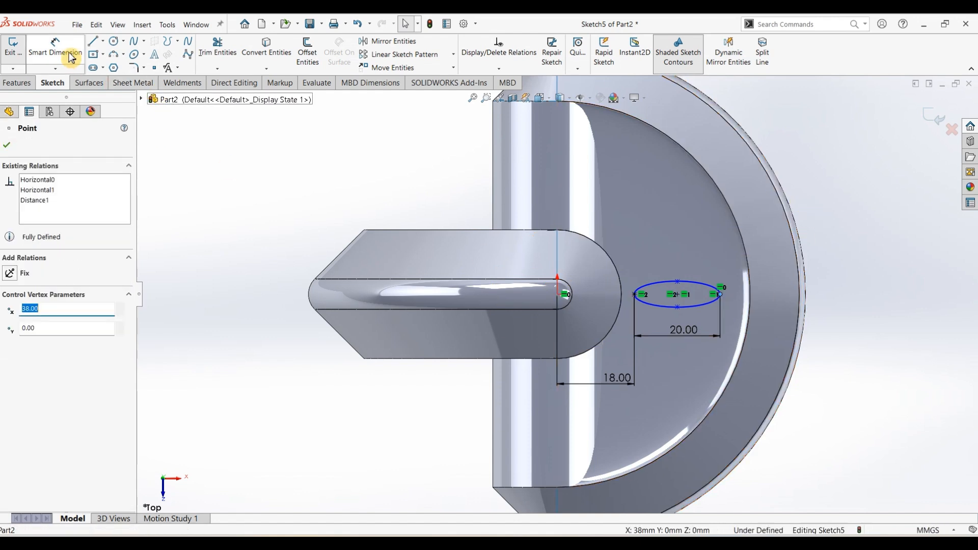
Dimension the ellipse's minor axis between its upper and lower points at 5 mm
click(55, 48)
click(678, 307)
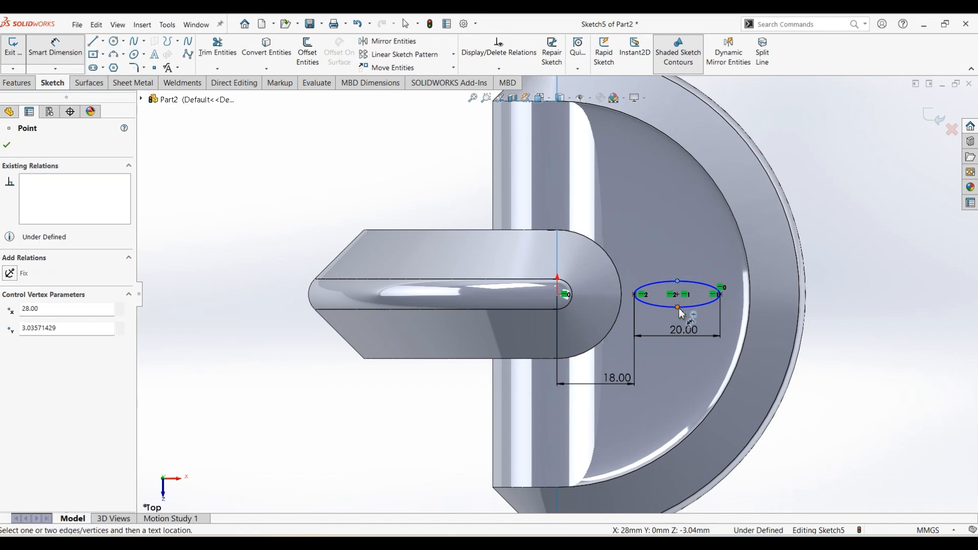
click(852, 306)
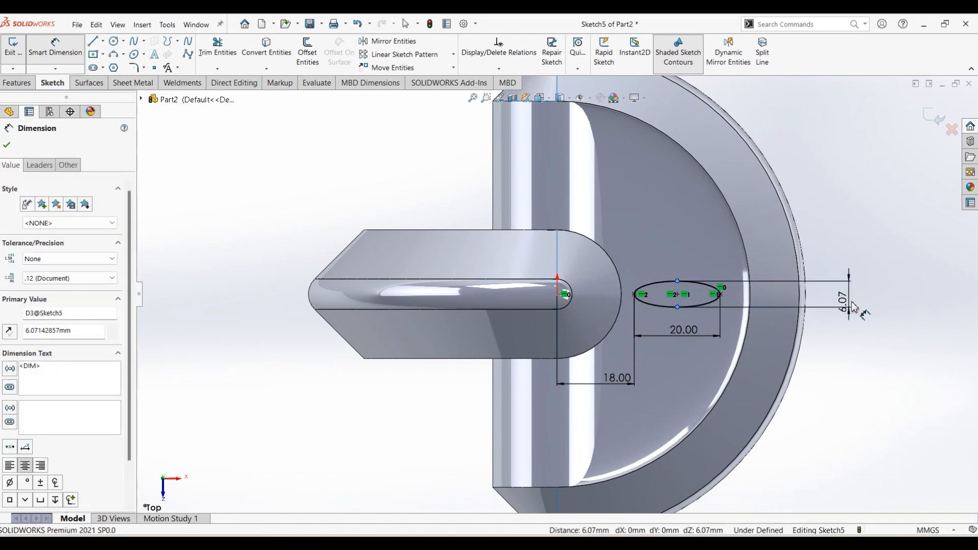
text(5)
key(Return)
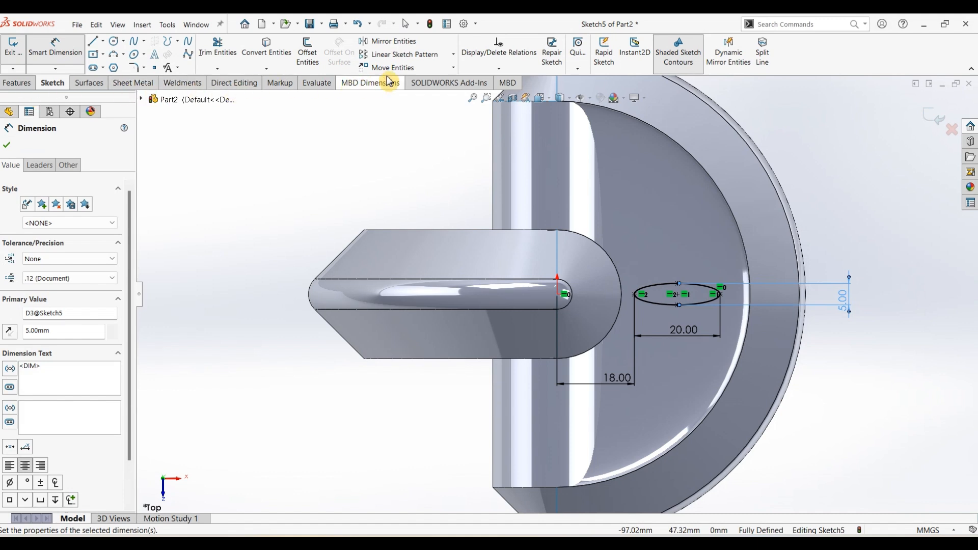
Circular-pattern the ellipse around the origin with 8 equally spaced instances over 360 degrees, skip the three on the negative X side, and close the sketch
click(454, 54)
click(431, 81)
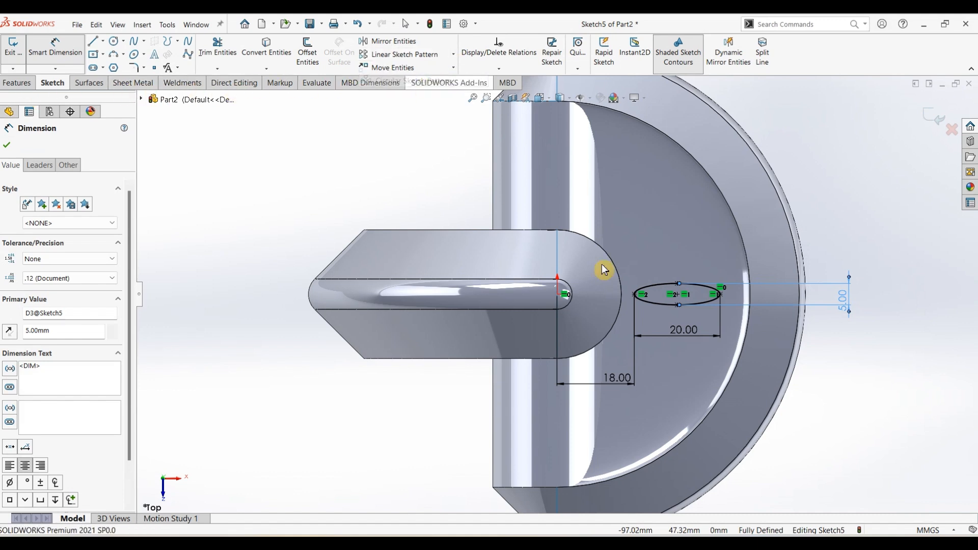
click(66, 400)
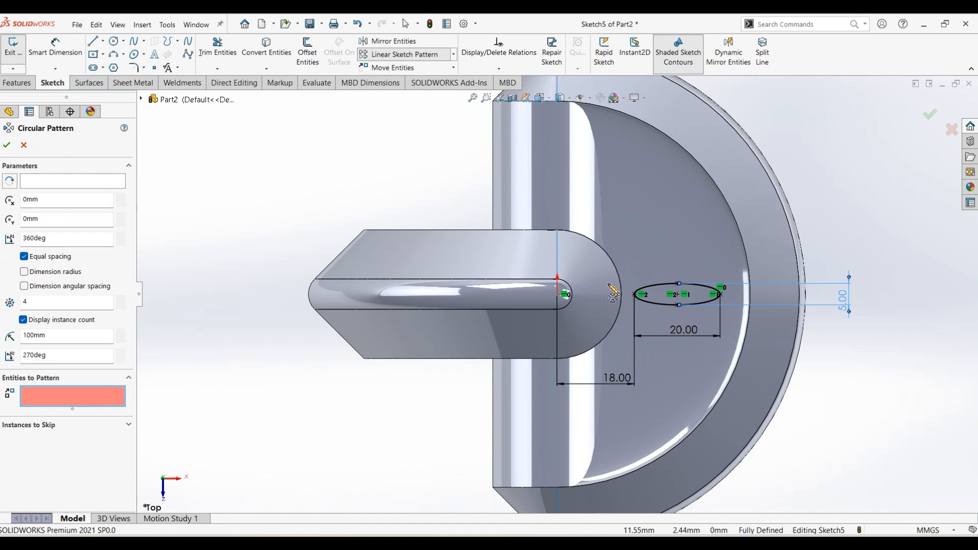
click(658, 286)
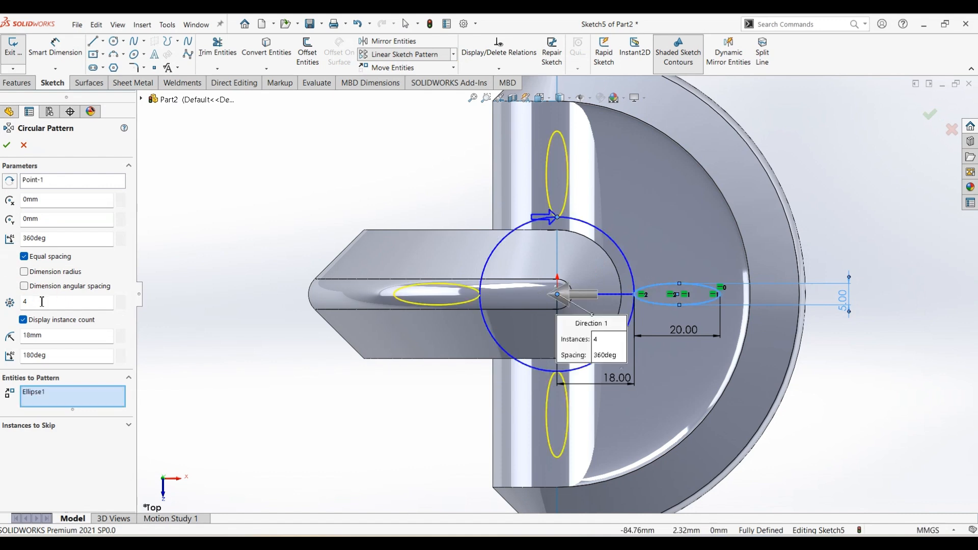
text(8)
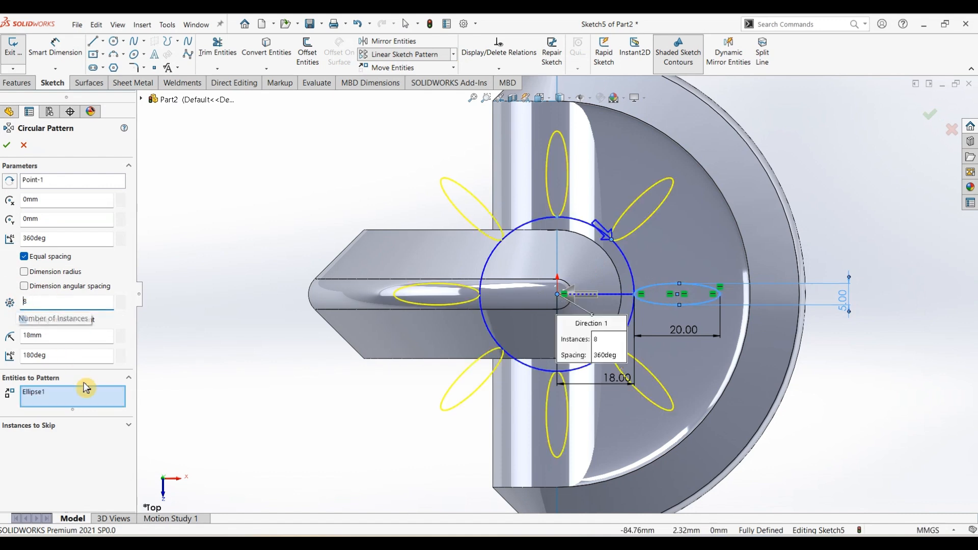
click(59, 447)
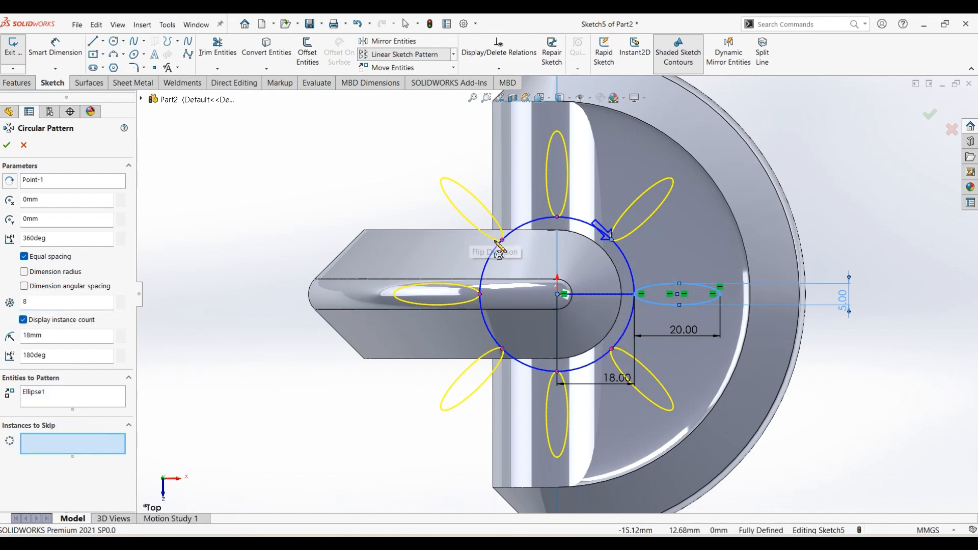
click(503, 240)
click(481, 296)
click(503, 349)
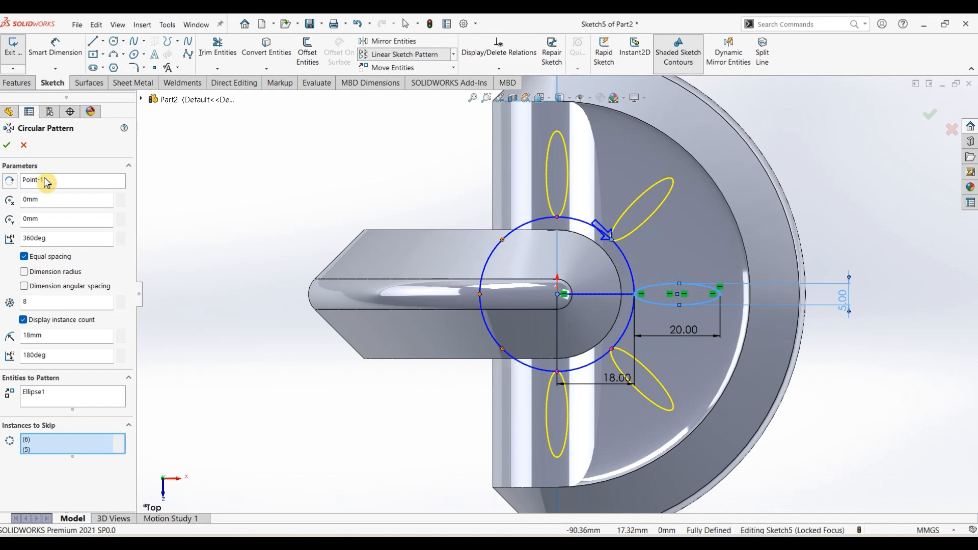
click(9, 147)
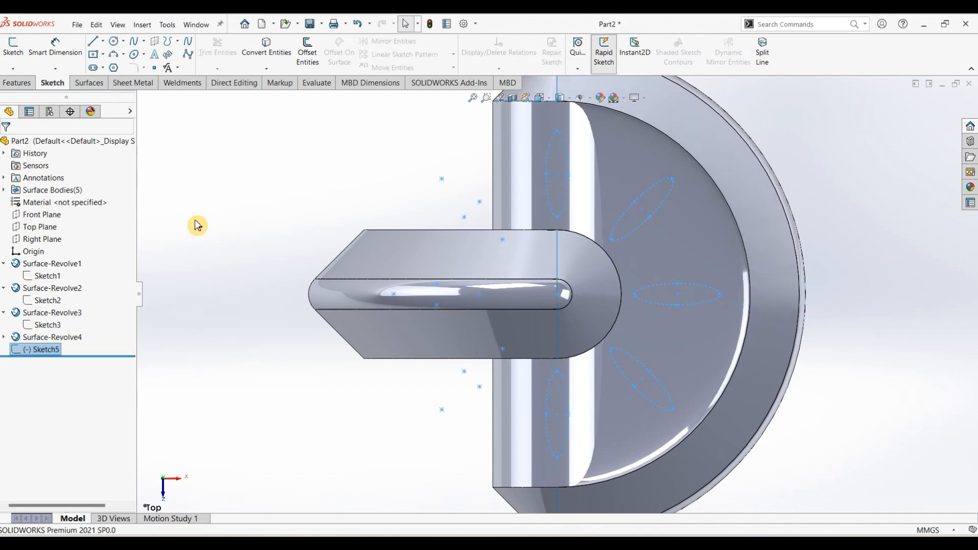
Trim the large half-disc revolved surface with the closed ellipse sketch, keeping the surface portion outside the elliptical openings
key(f)
middle_drag(276, 343, 278, 243)
click(89, 83)
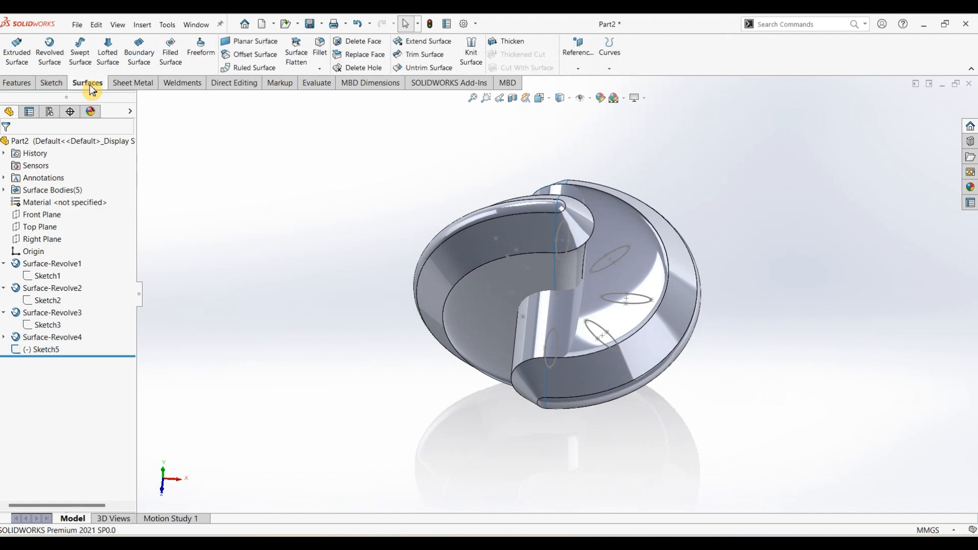
click(425, 54)
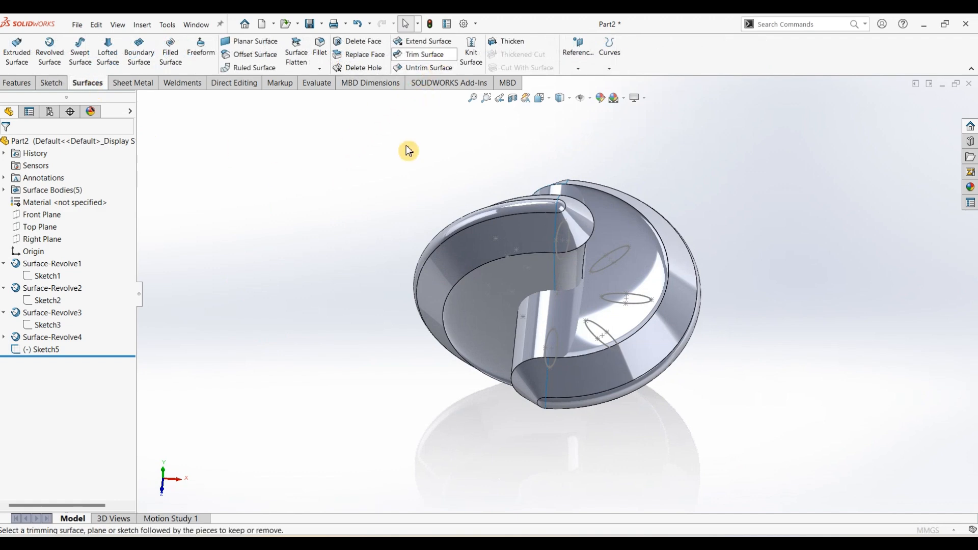
click(145, 101)
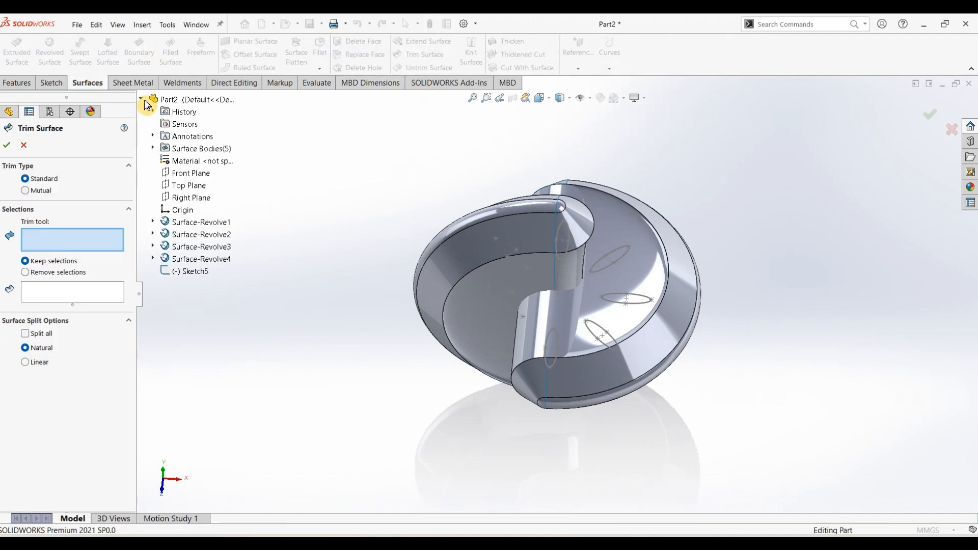
click(188, 273)
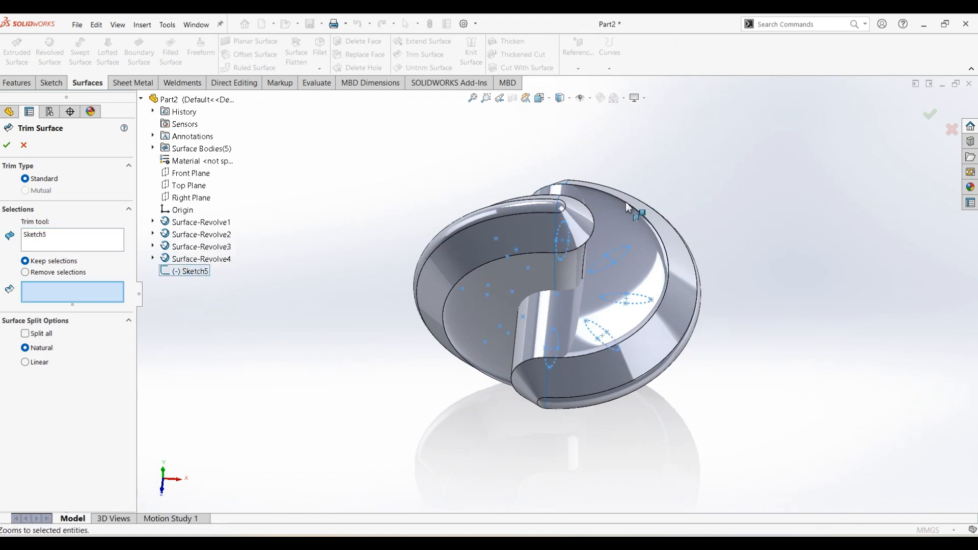
click(634, 228)
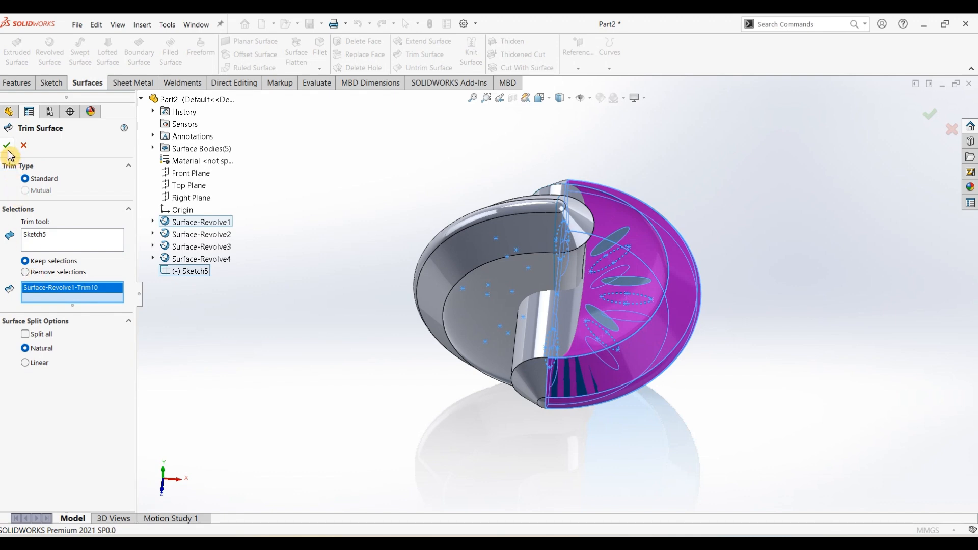
right_click(873, 273)
Edit the surface trim to also keep the Surface-Revolve4 portion outside the ellipses
middle_drag(742, 354, 698, 343)
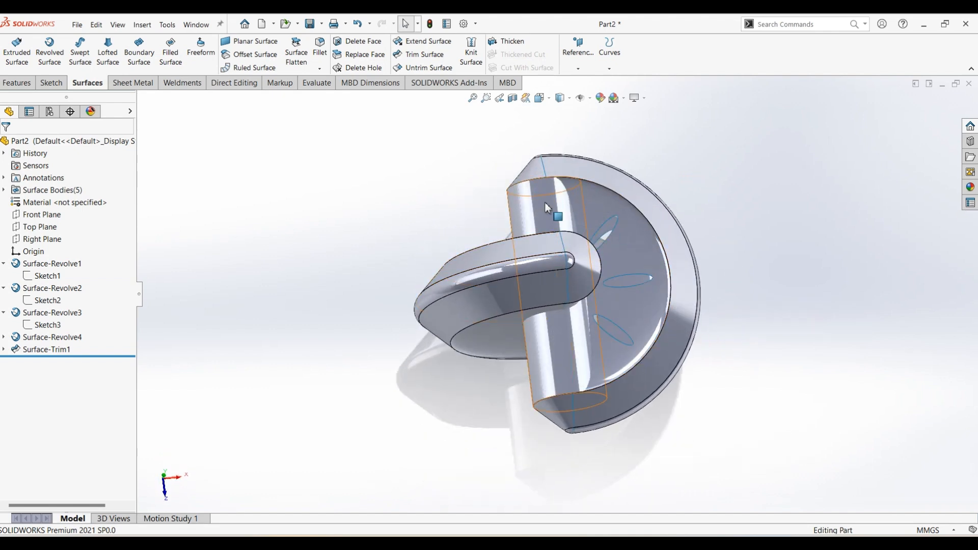
click(46, 349)
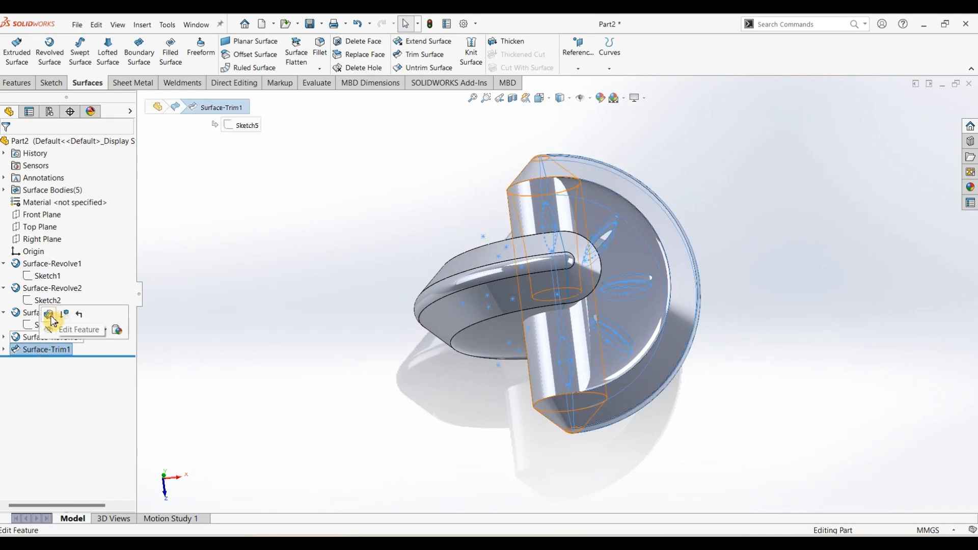
click(79, 301)
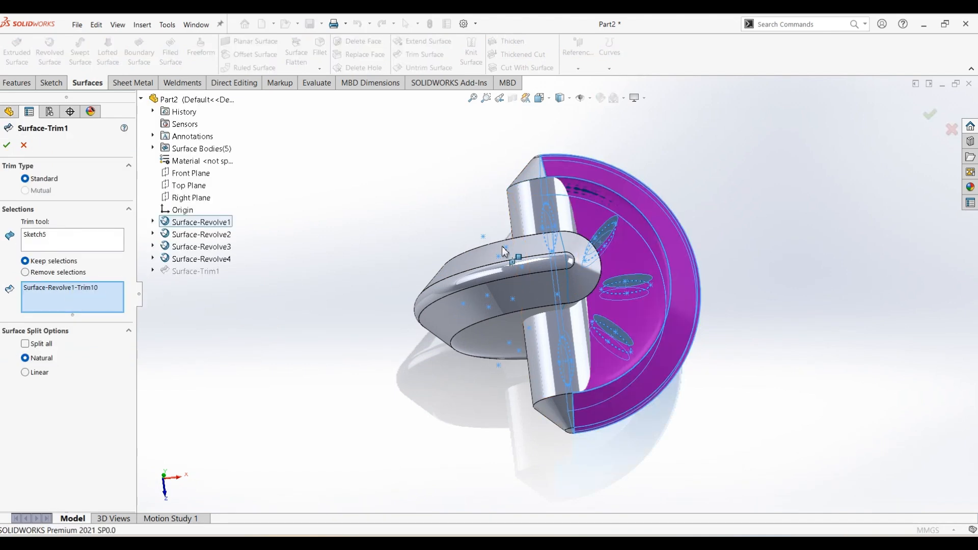
click(528, 200)
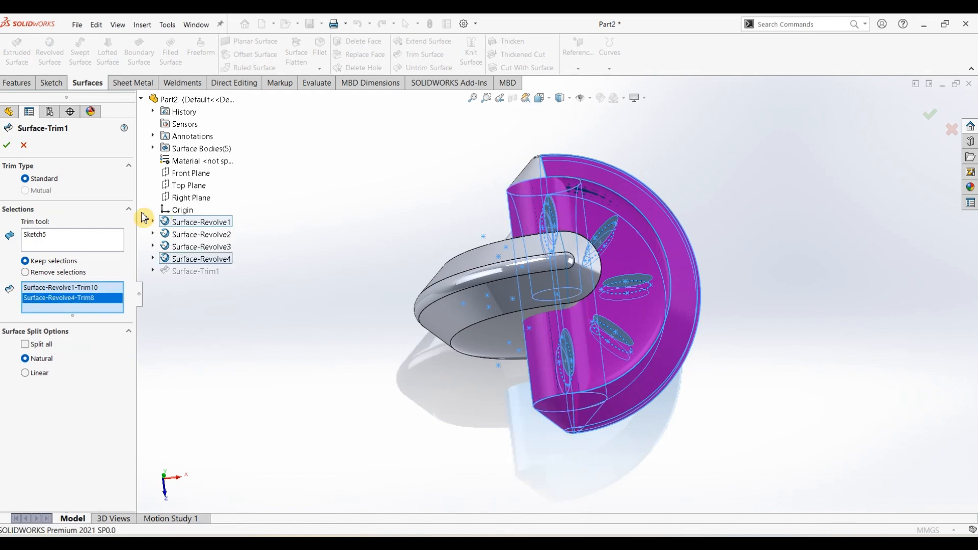
click(767, 397)
middle_drag(738, 431, 721, 406)
key(ctrl+7)
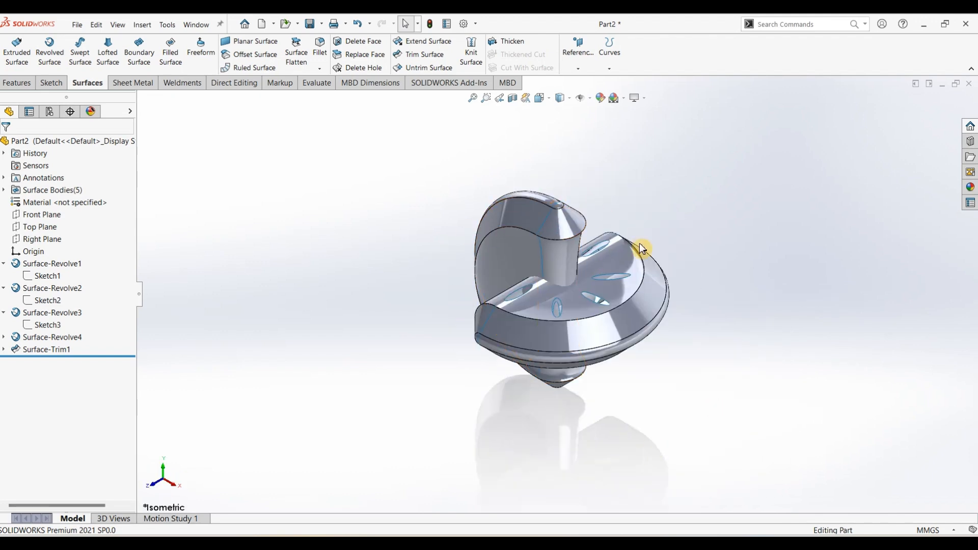
Sketch a horizontal ellipse about 21 mm by 8 mm on the Front Plane, centered about 36 mm from the origin along negative X
click(43, 218)
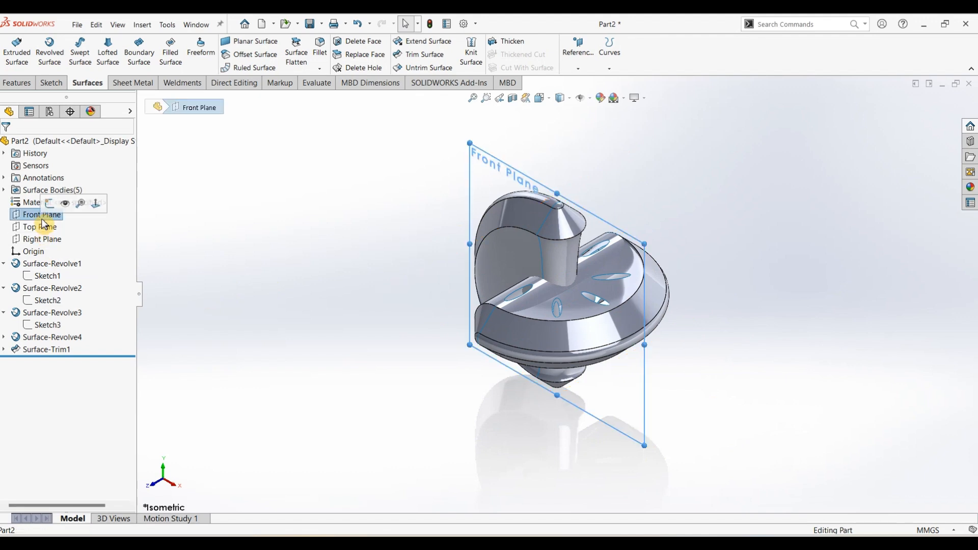
click(51, 83)
click(20, 58)
click(134, 54)
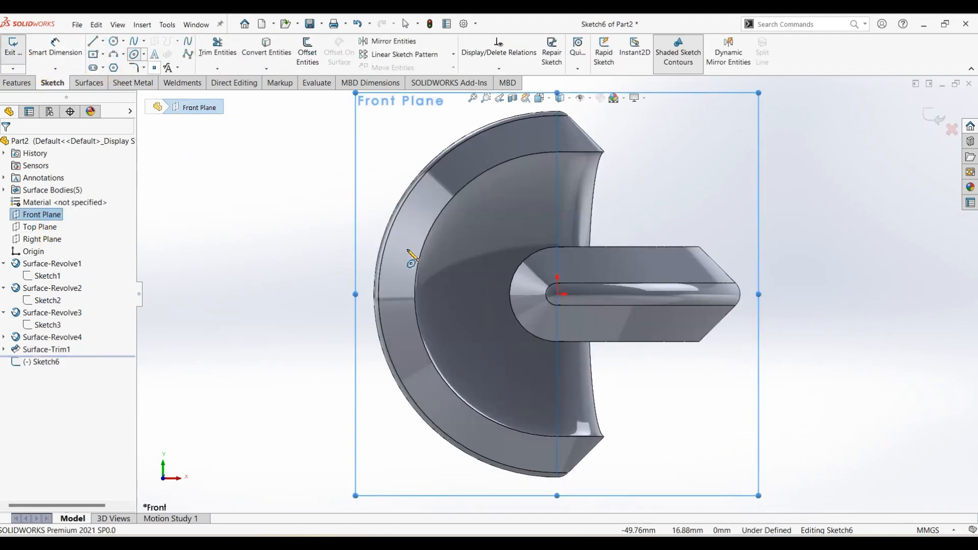
click(443, 294)
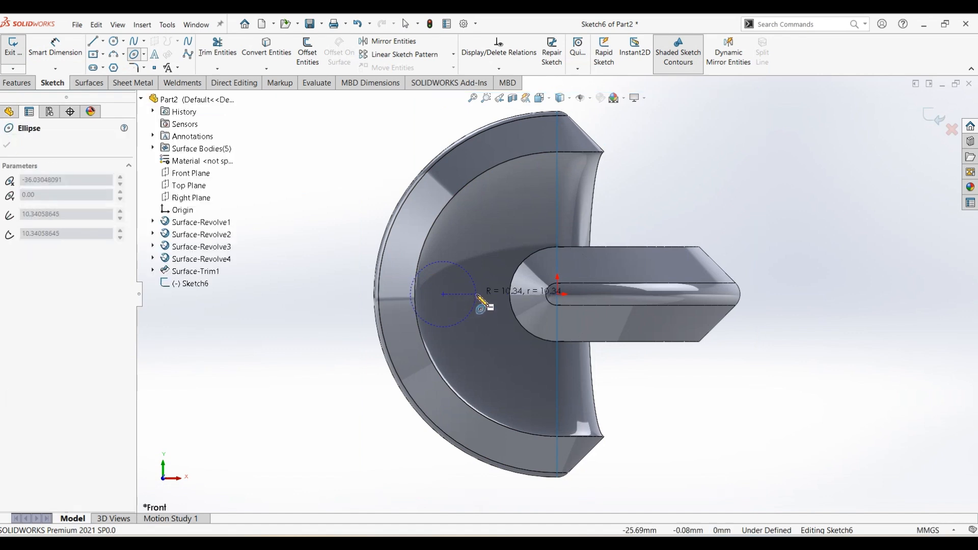
click(478, 294)
click(478, 283)
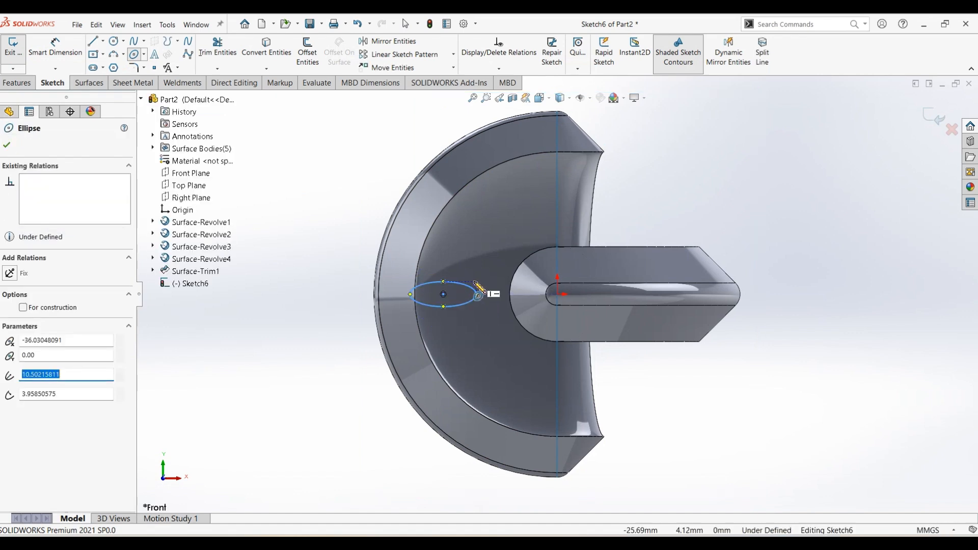
key(Escape)
Align the ellipse's center and major-axis end points with the origin using a Horizontal relation, and its minor-axis end points using a Vertical relation
click(424, 295)
ctrl+click(443, 294)
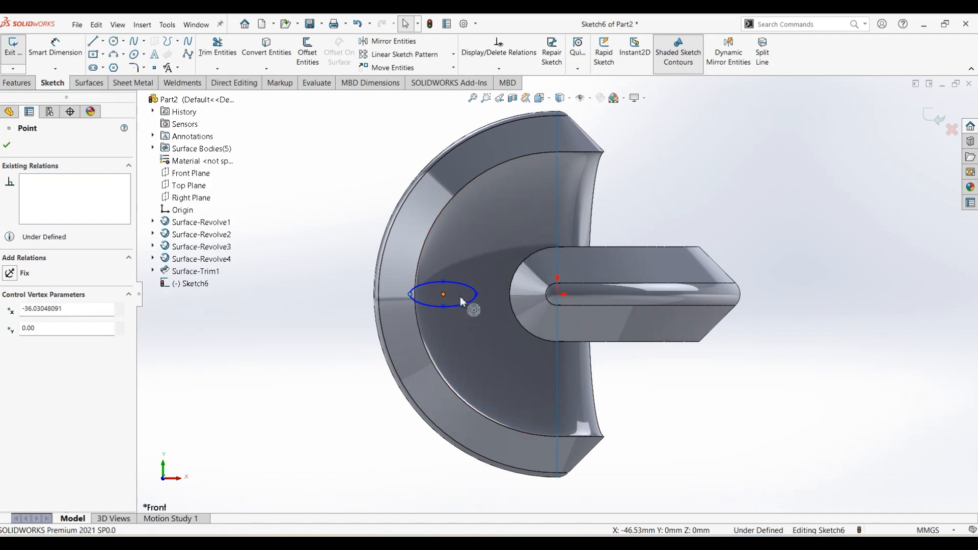
ctrl+click(558, 294)
click(589, 249)
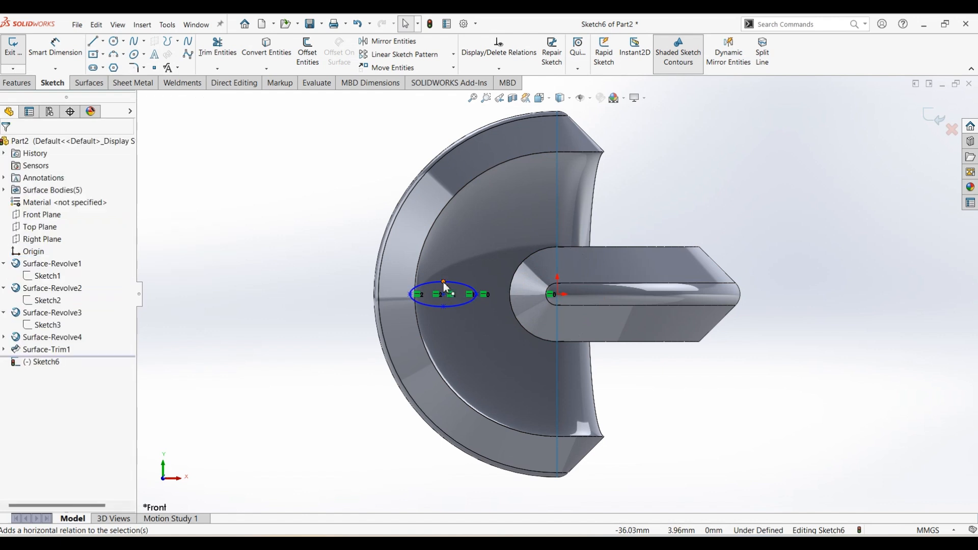
click(443, 307)
ctrl+click(479, 293)
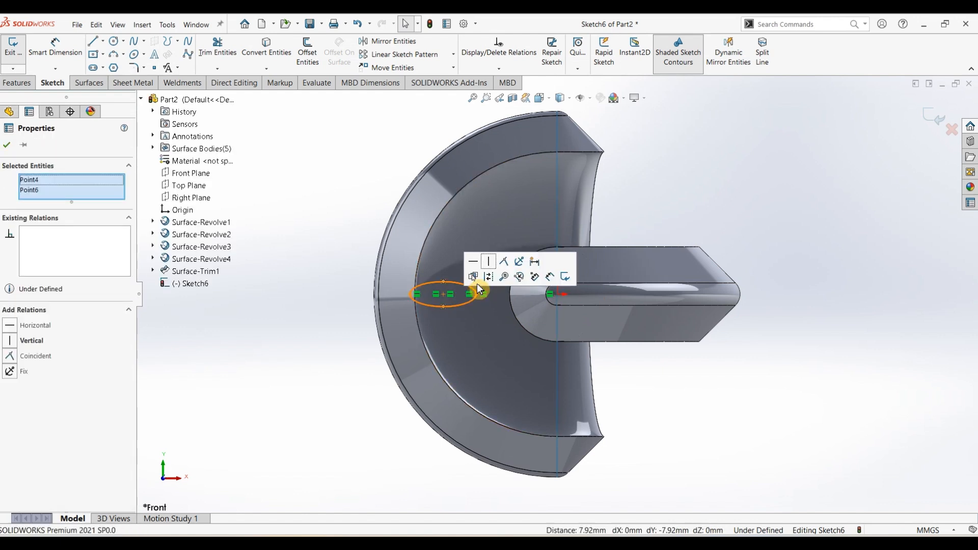
click(489, 261)
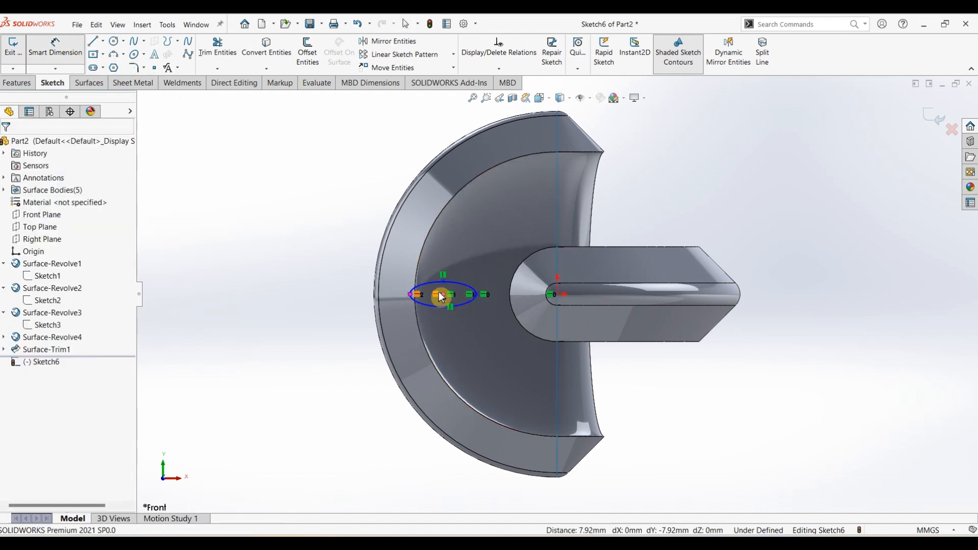
Dimension the ellipse's major axis between its two end points at 20 mm
click(409, 294)
click(476, 295)
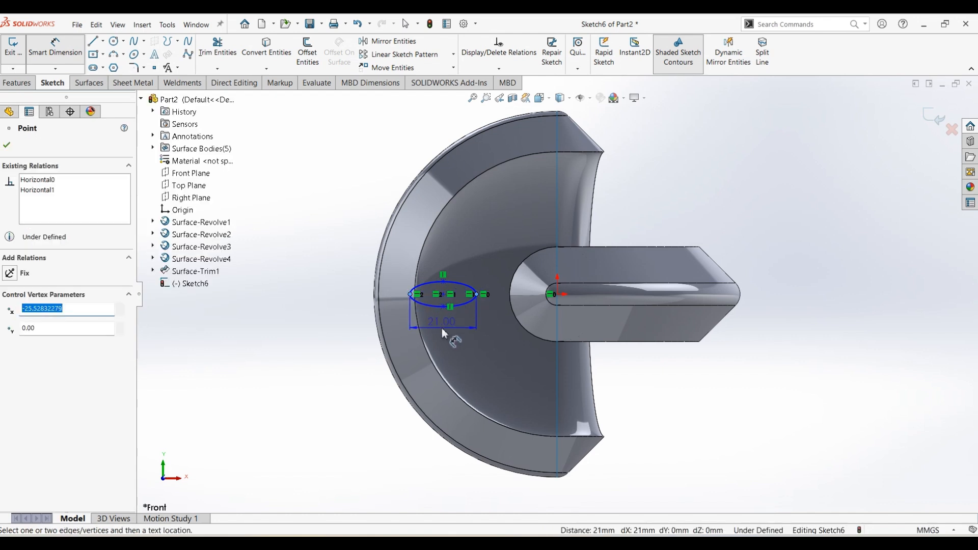
click(443, 329)
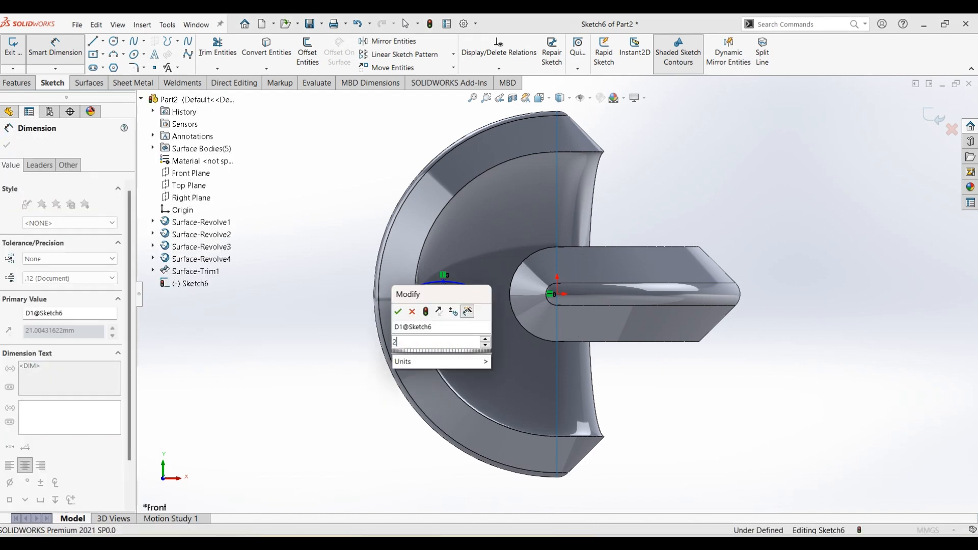
text(20)
key(Return)
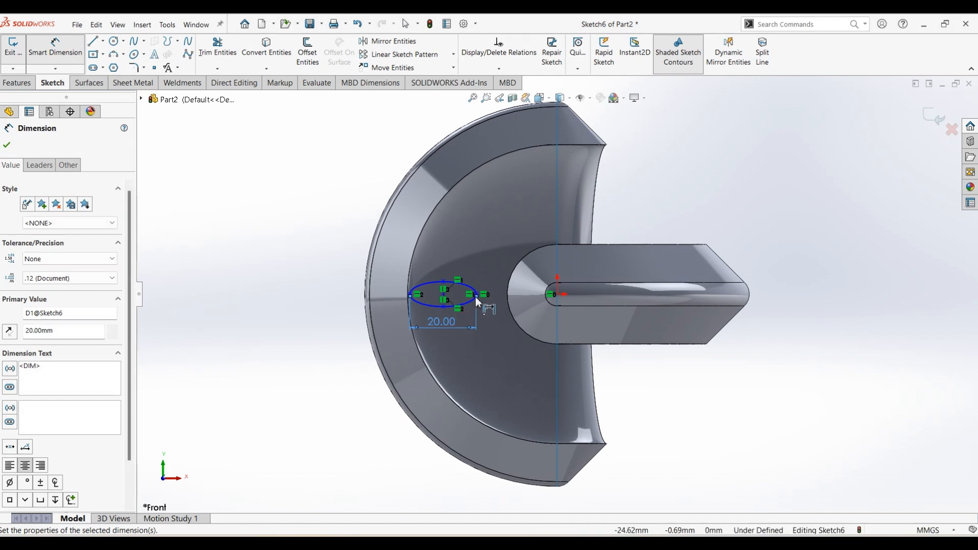
Dimension the horizontal distance from the ellipse's nearest major-axis end point to the origin at 18 mm
click(476, 295)
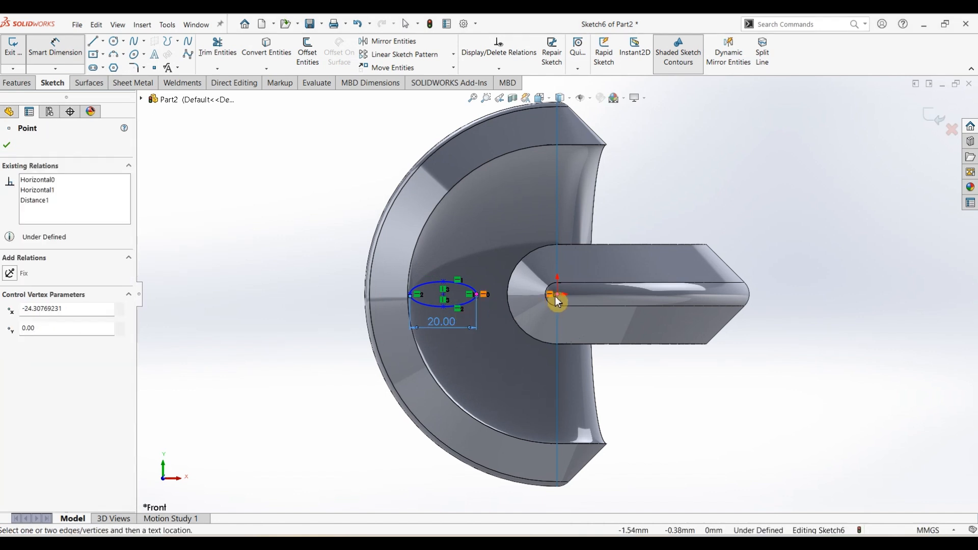
click(558, 296)
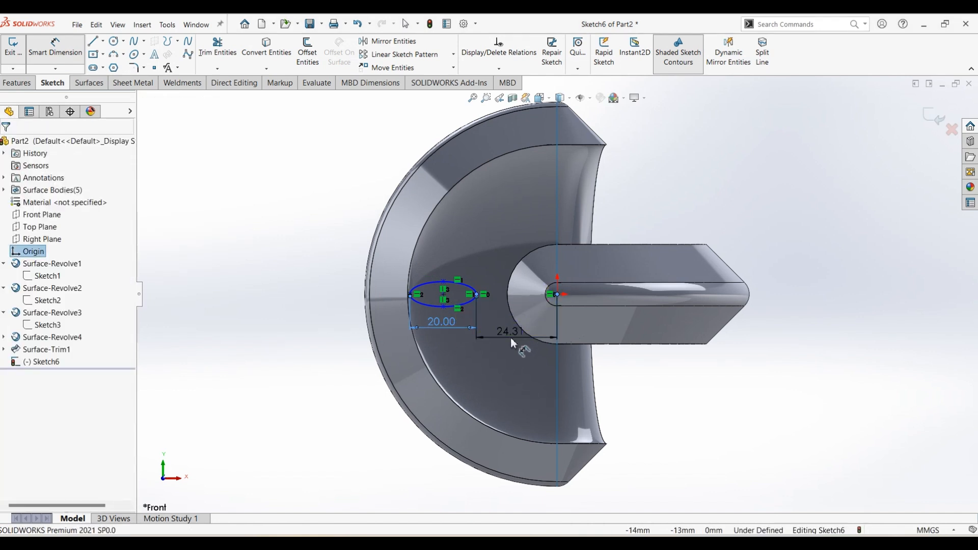
click(511, 338)
text(18)
key(Return)
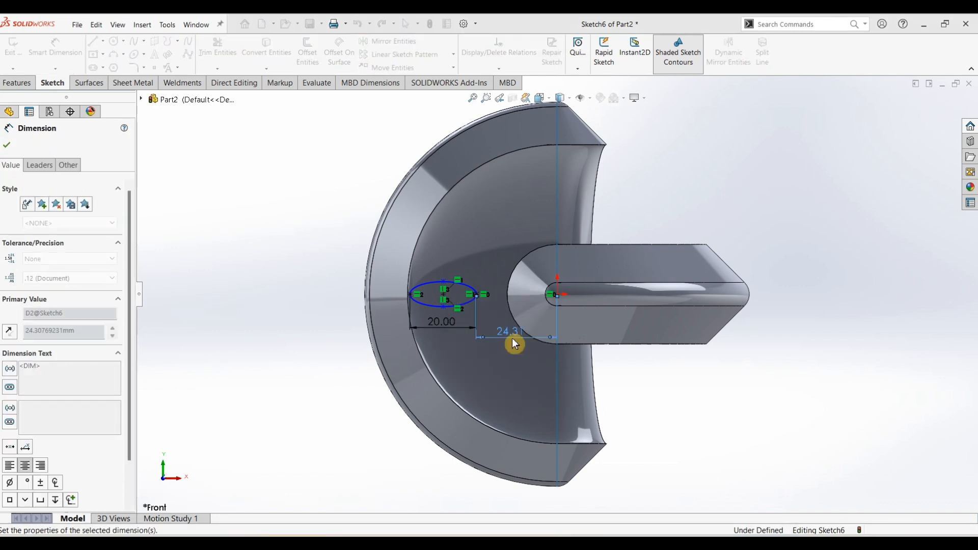
Dimension the ellipse's minor axis between its upper and lower points at 5 mm
click(464, 304)
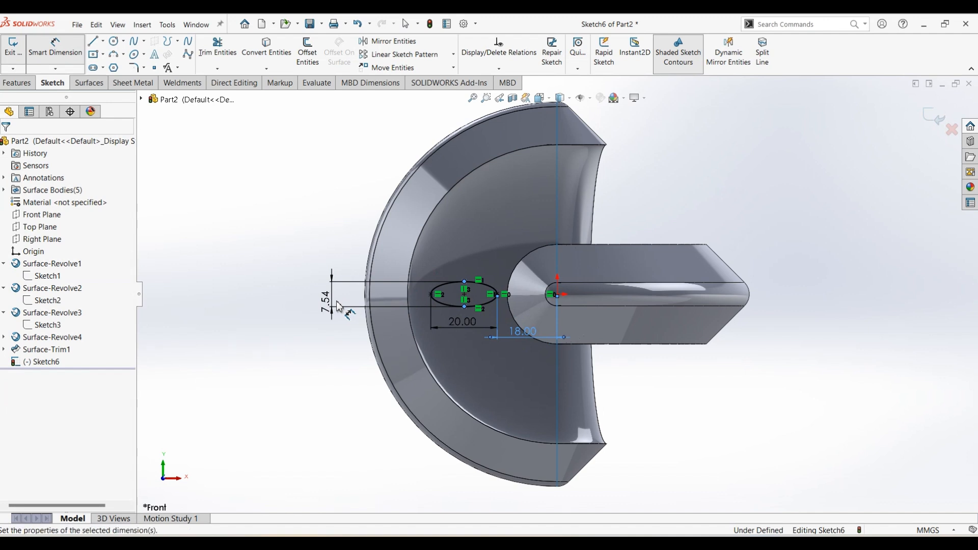
click(337, 306)
text(5)
key(Return)
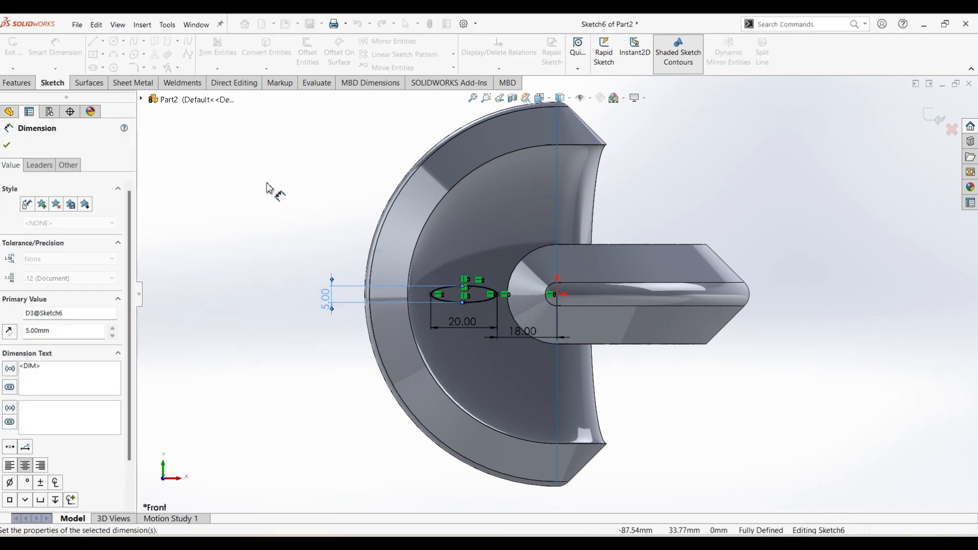
Circular-pattern the ellipse around the origin with 8 equally spaced instances over 360 degrees, skip the three on the positive X side, and close the sketch
click(453, 54)
click(441, 80)
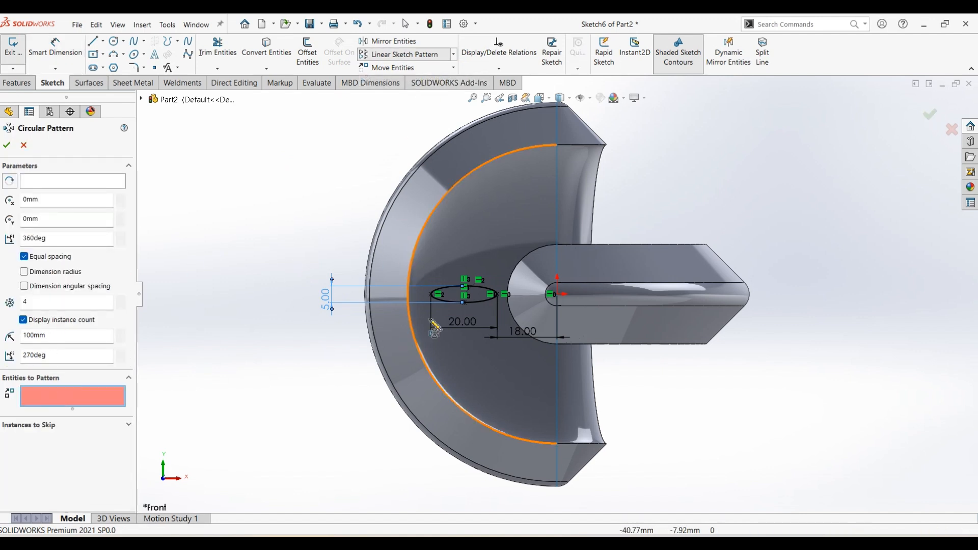
click(448, 301)
click(46, 198)
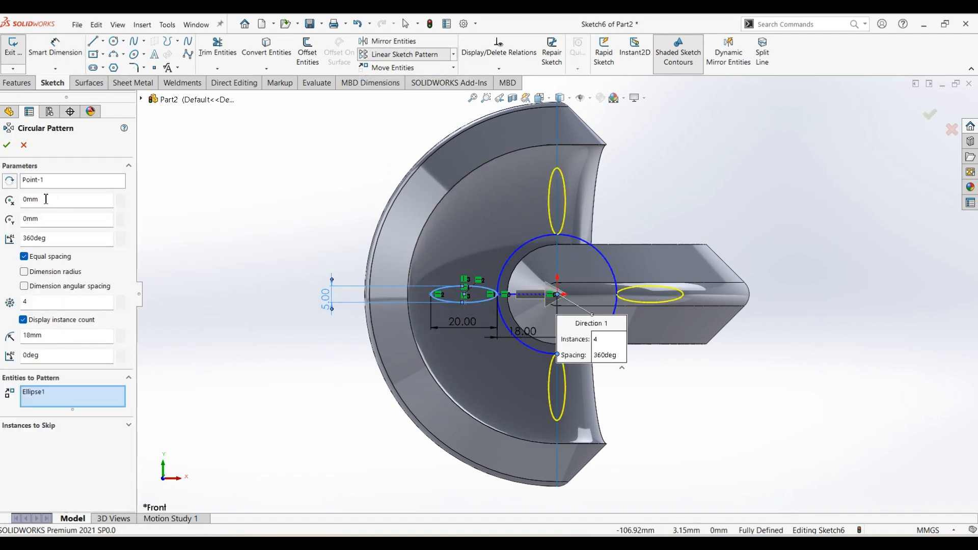
text(8)
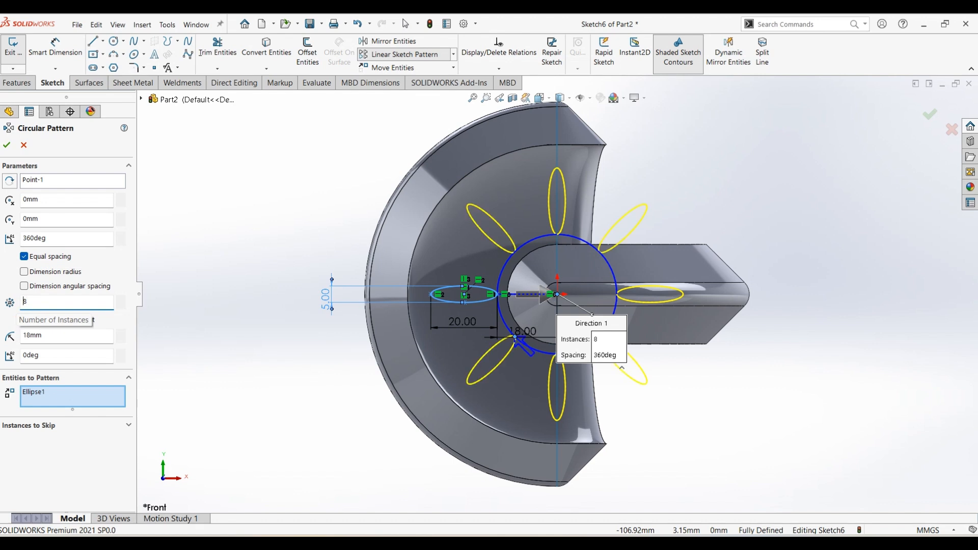
click(44, 426)
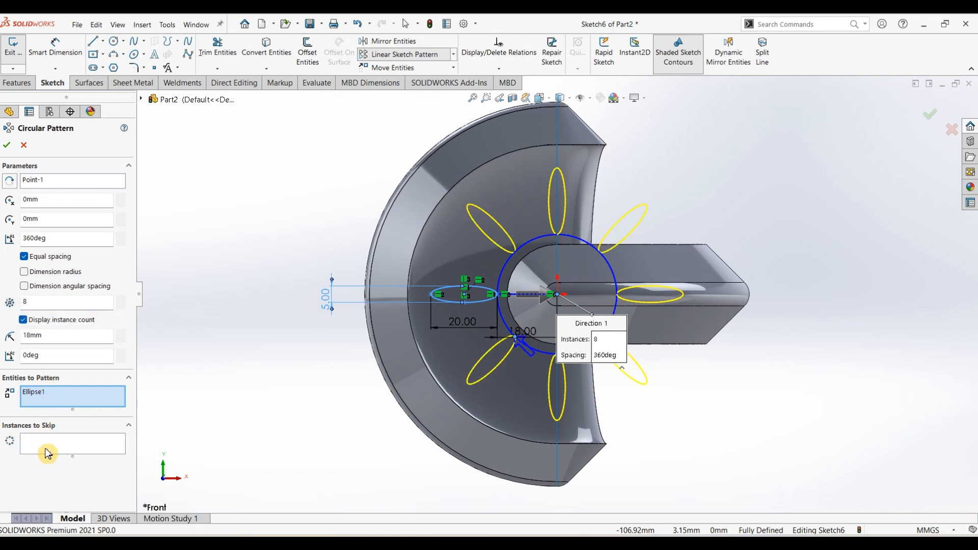
click(600, 251)
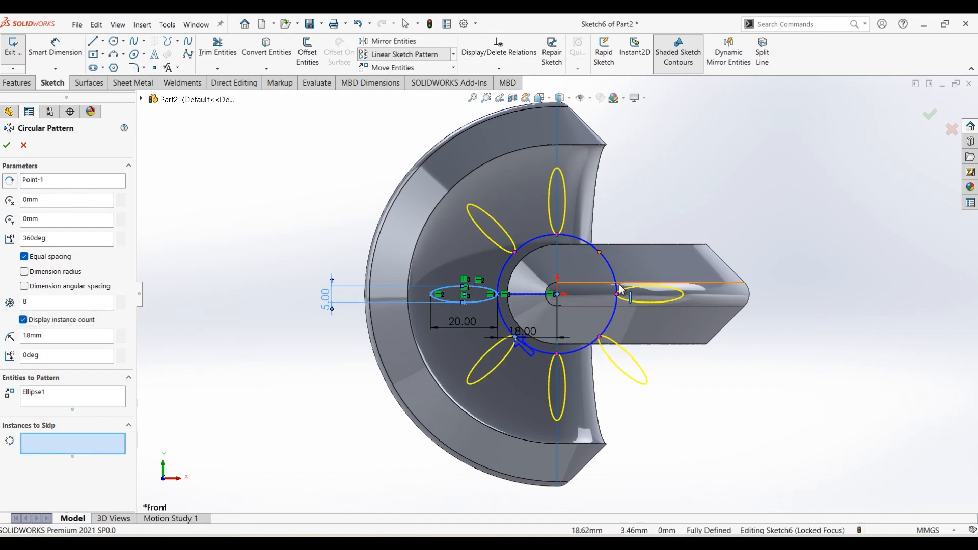
click(601, 340)
key(Return)
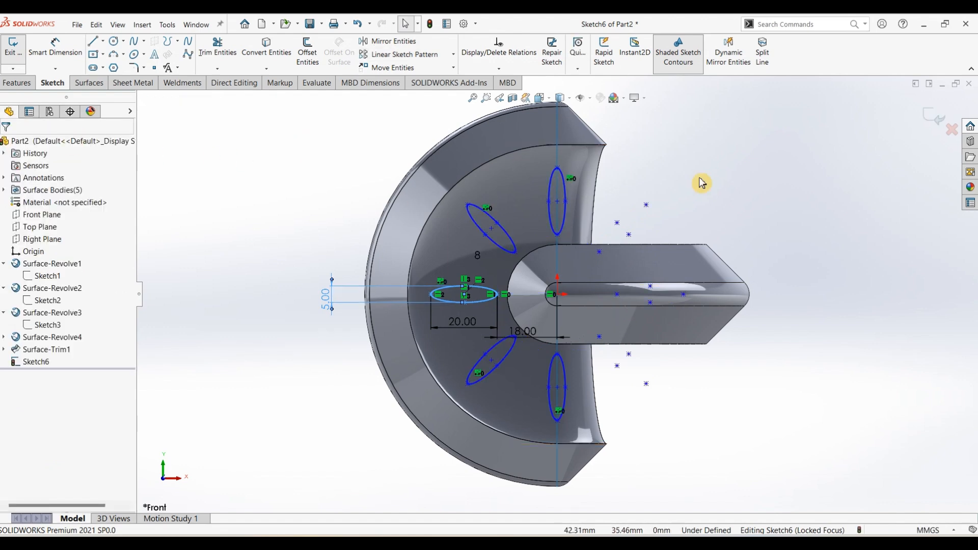
click(951, 124)
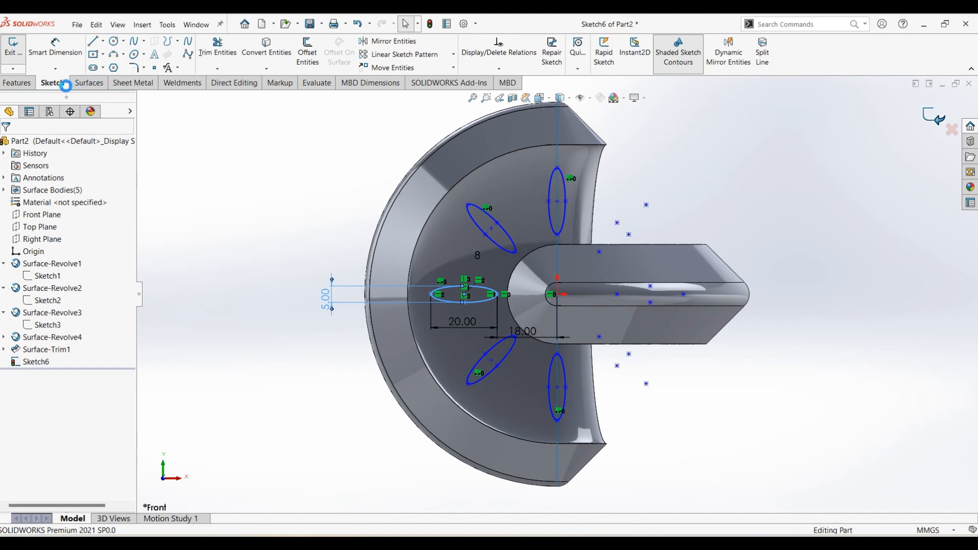
Trim the upright surfaces with the patterned ellipse sketch, keeping the areas around the ellipses on both the Surface-Revolve2 and Surface-Revolve3 bodies
click(86, 85)
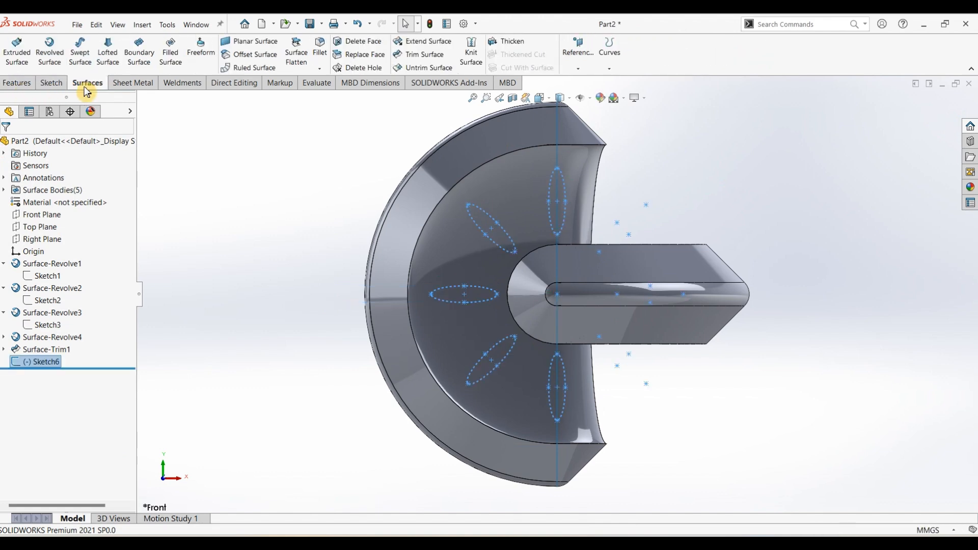
click(426, 60)
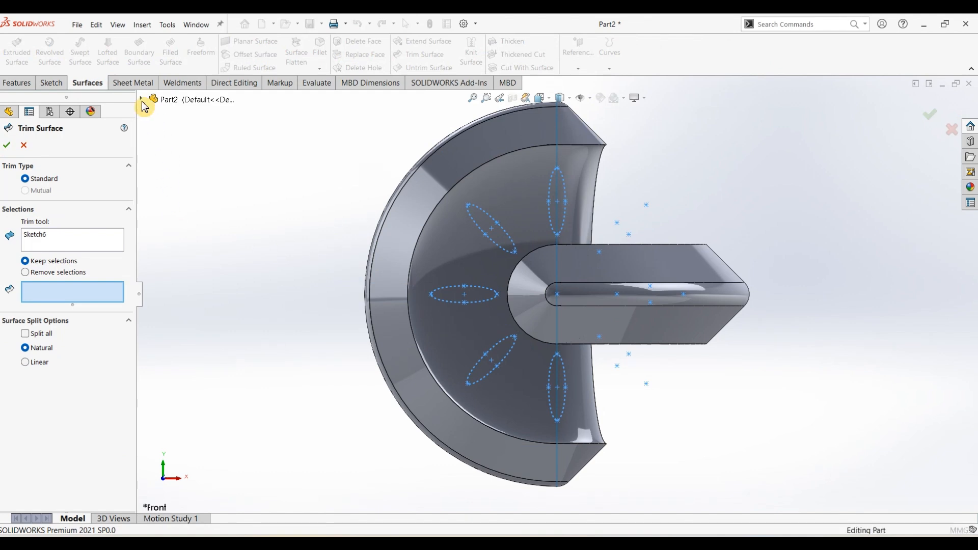
click(142, 100)
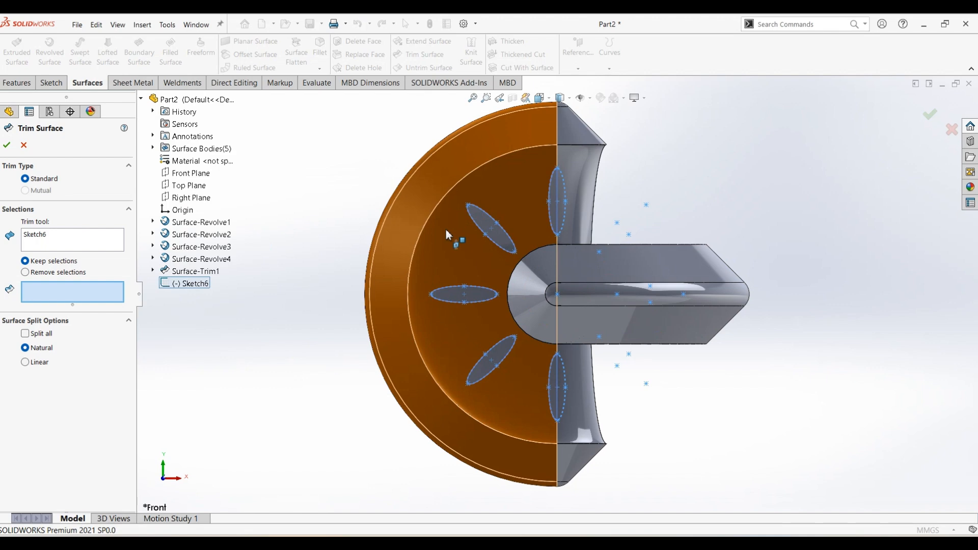
click(447, 233)
click(589, 176)
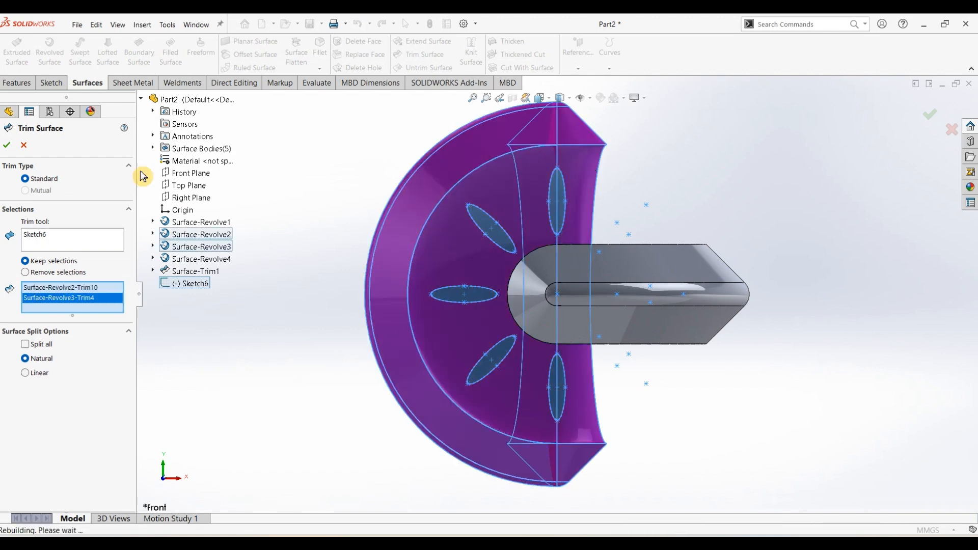
right_click(877, 314)
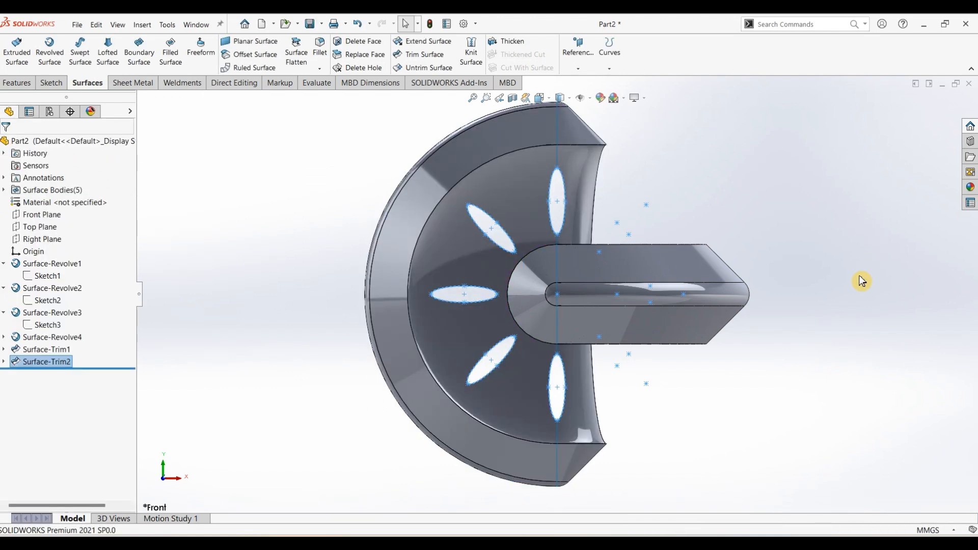
Thicken the upright half-disc surface with the elliptical openings by 2 mm
key(ctrl+7)
middle_drag(739, 377, 744, 357)
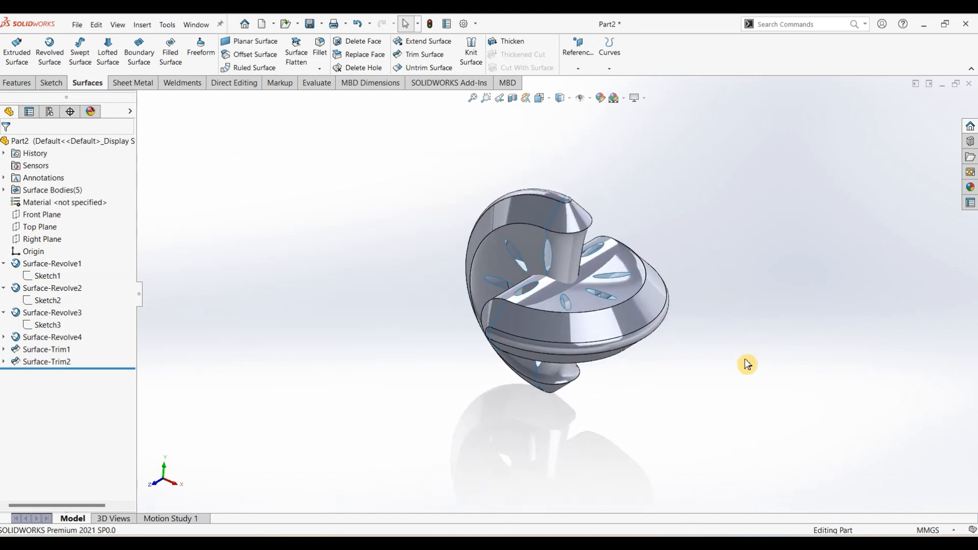
click(513, 41)
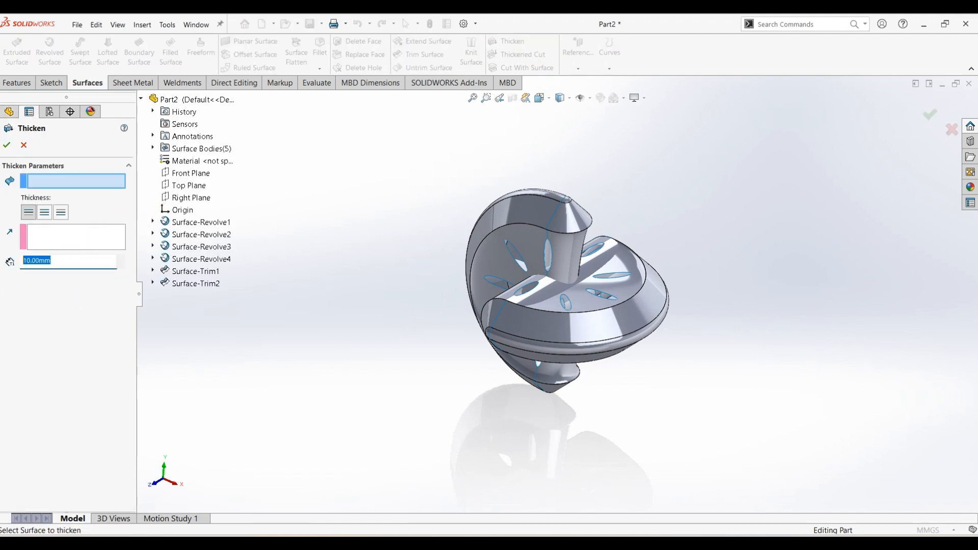
text(2)
key(Return)
click(525, 249)
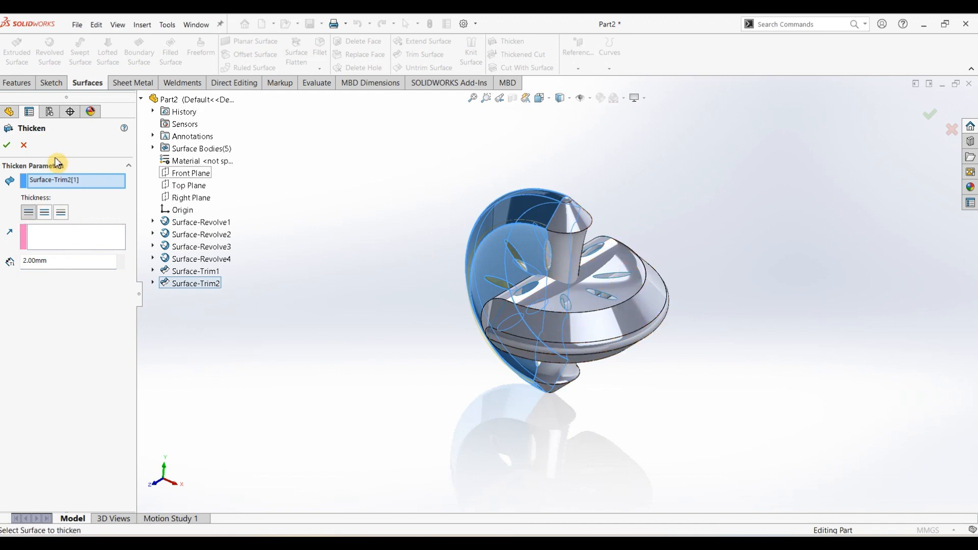
click(9, 147)
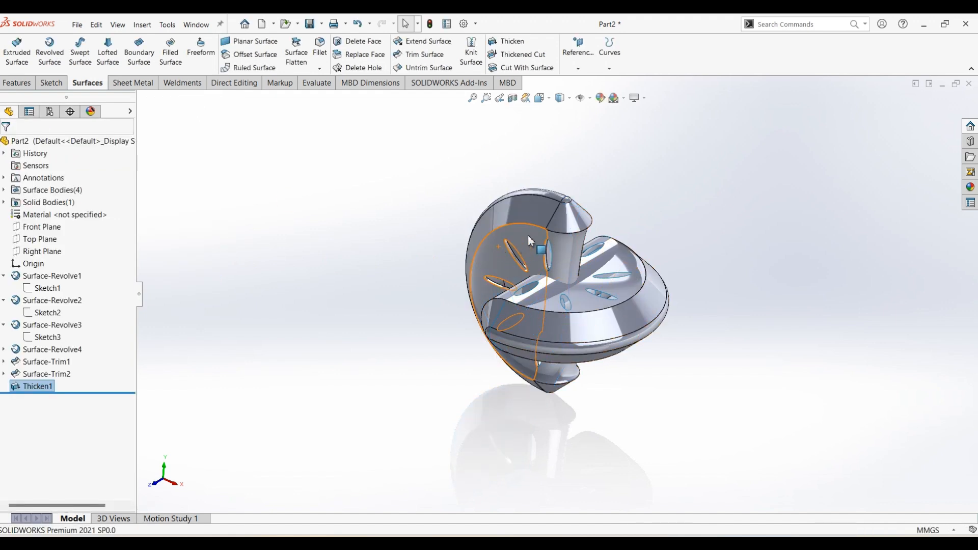
Thicken the horizontal half-disc surface and the upright surface with the conical tips by 2 mm each, merging the results
click(508, 41)
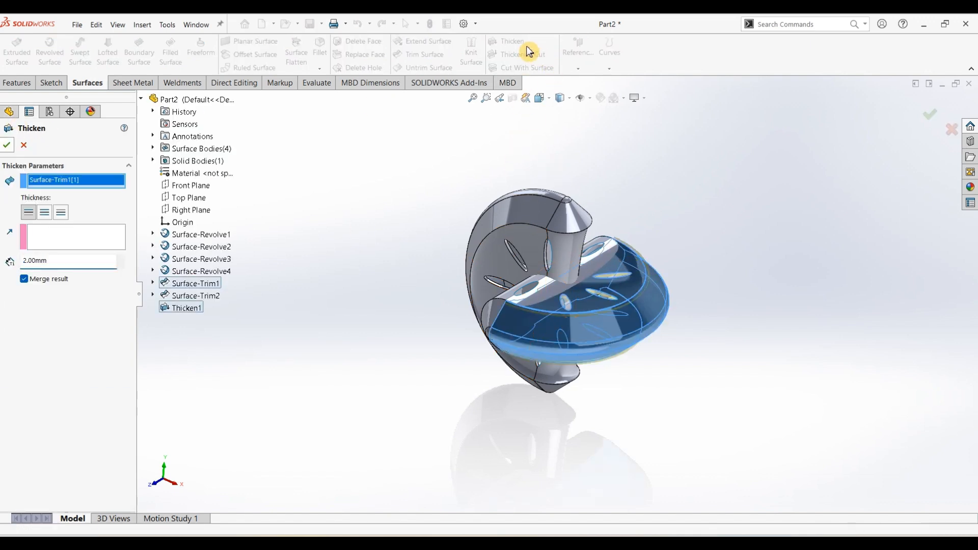
key(Return)
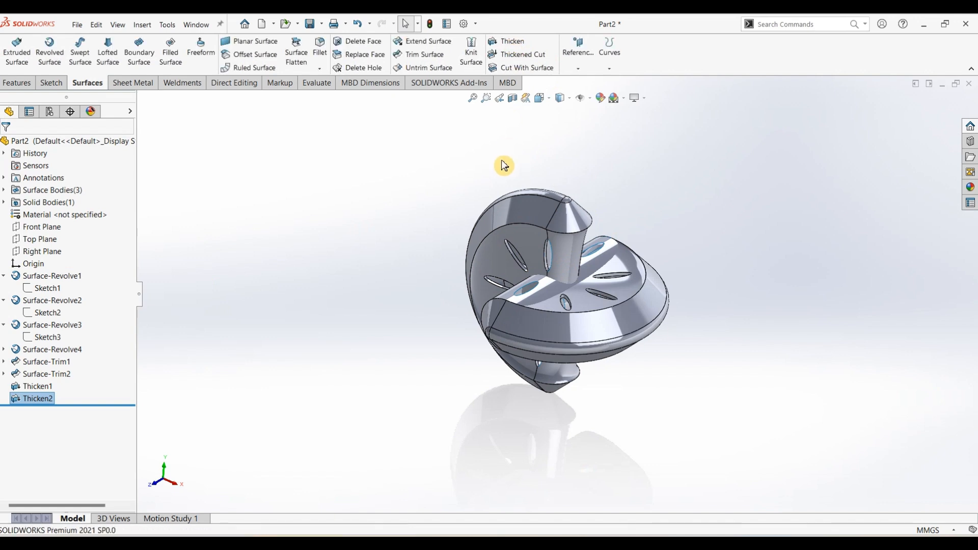
click(523, 45)
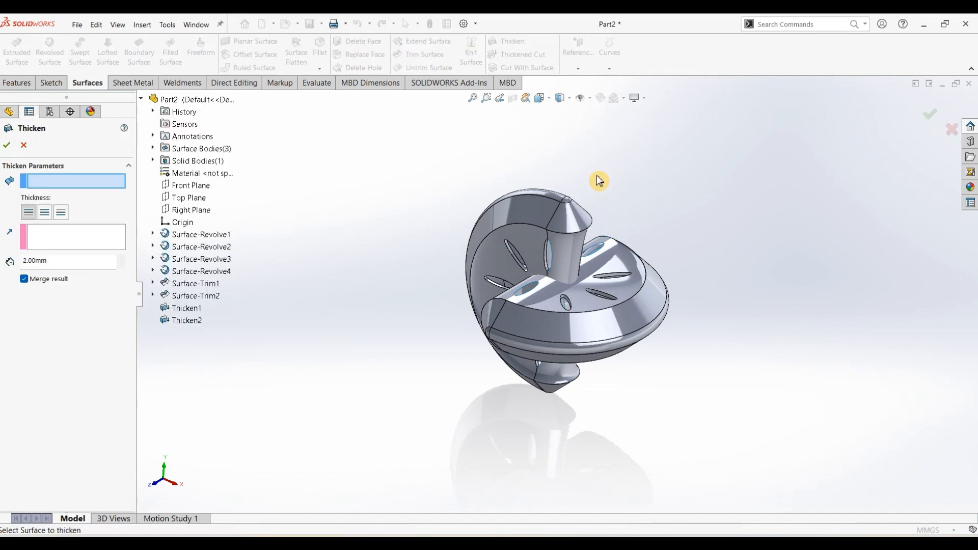
click(574, 255)
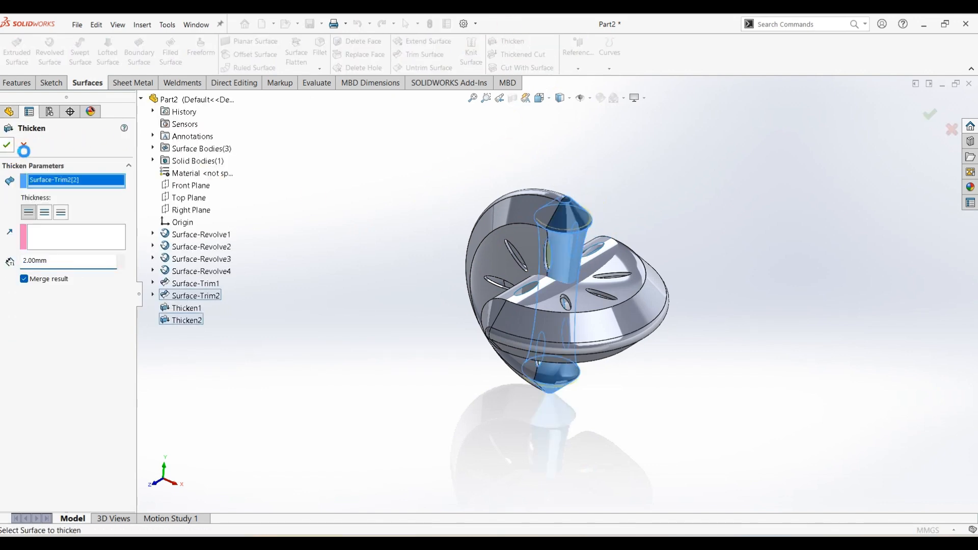
key(Return)
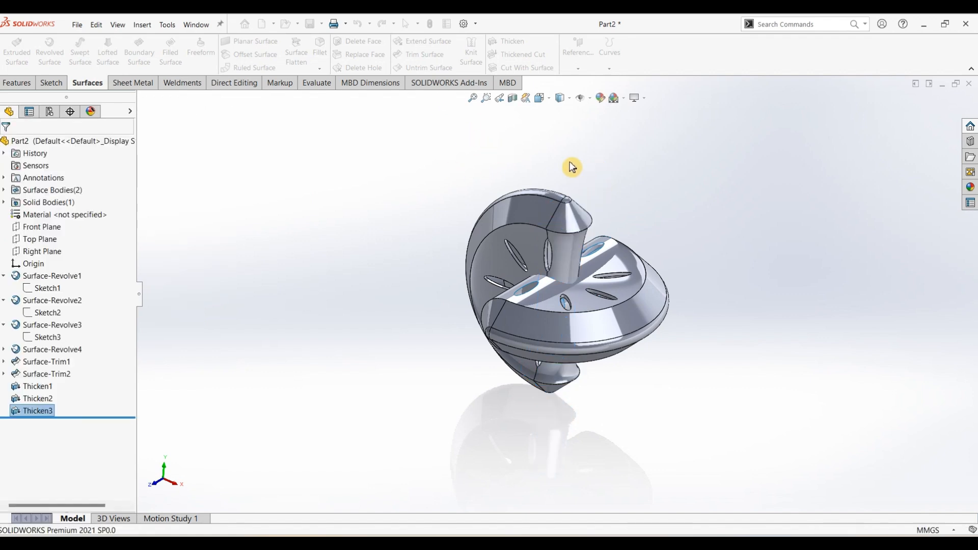
Thicken the remaining inner surface of the horizontal half by 2 mm with the result merged
click(511, 42)
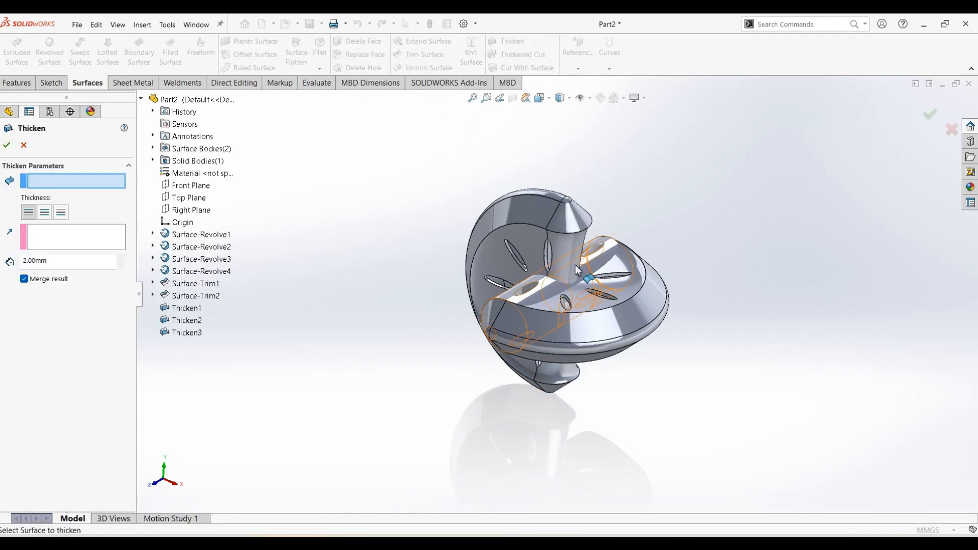
middle_drag(507, 297, 560, 317)
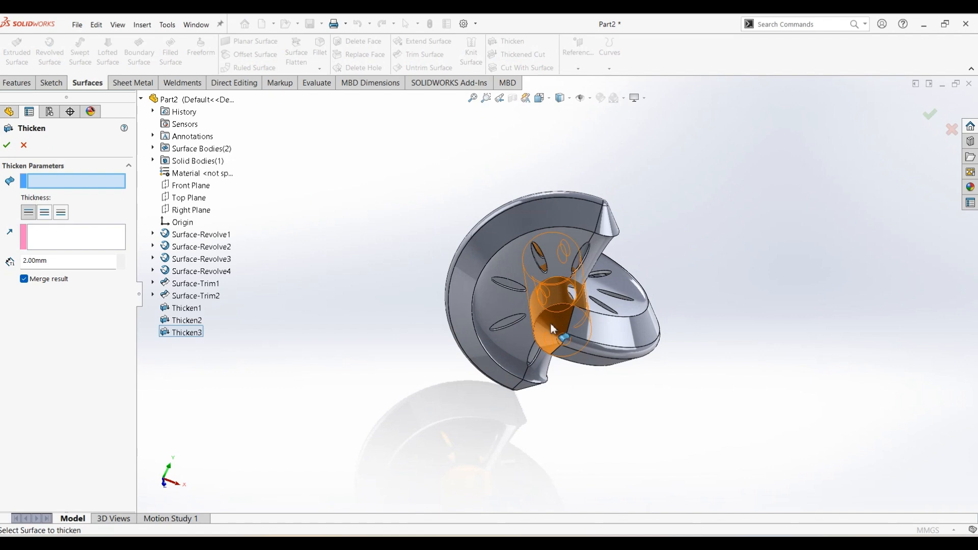
click(554, 329)
key(ctrl+7)
key(Return)
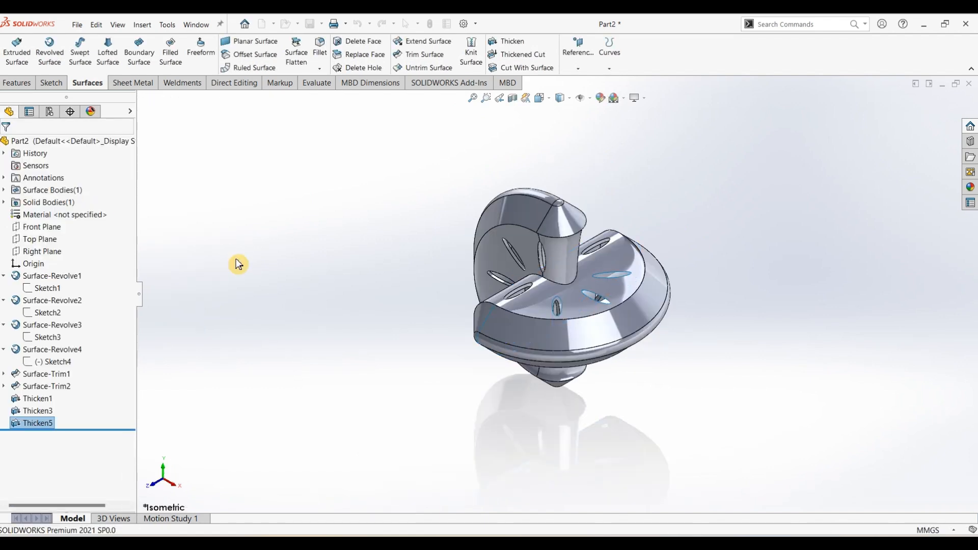
click(320, 310)
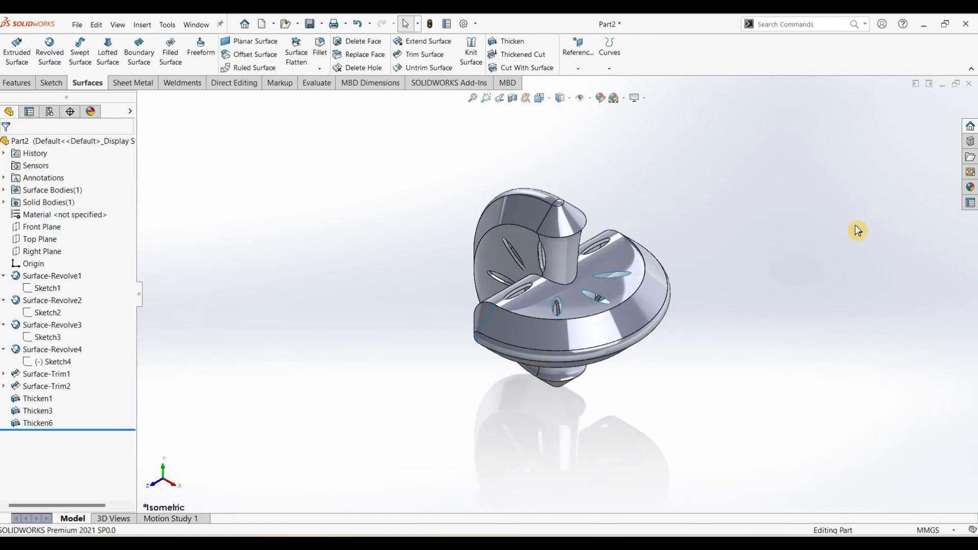
Apply a polished metallic appearance to the part and set the scene to Plain White
middle_drag(741, 253, 806, 274)
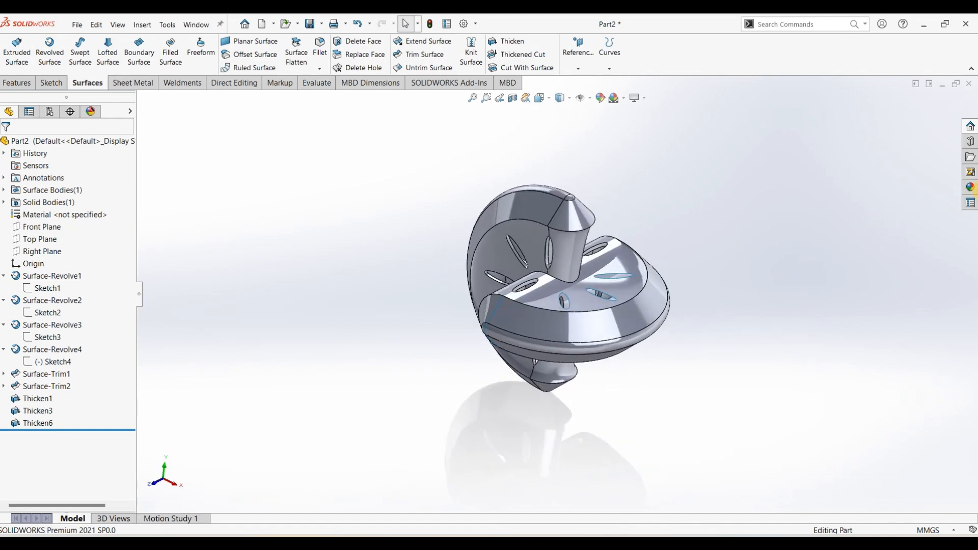
click(971, 188)
drag(873, 293, 637, 255)
click(624, 98)
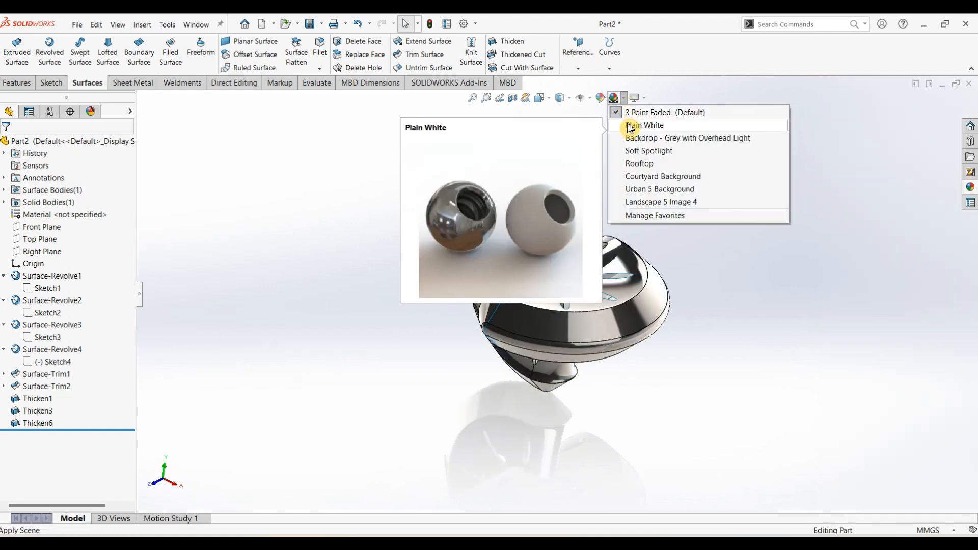
click(635, 125)
scroll(723, 247, down, 2)
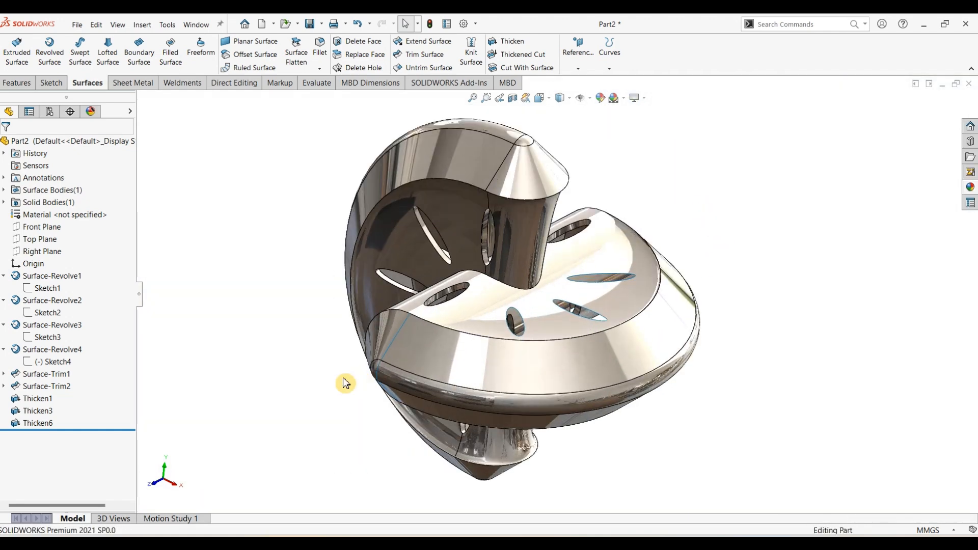
scroll(345, 384, down, 3)
scroll(359, 384, up, 3)
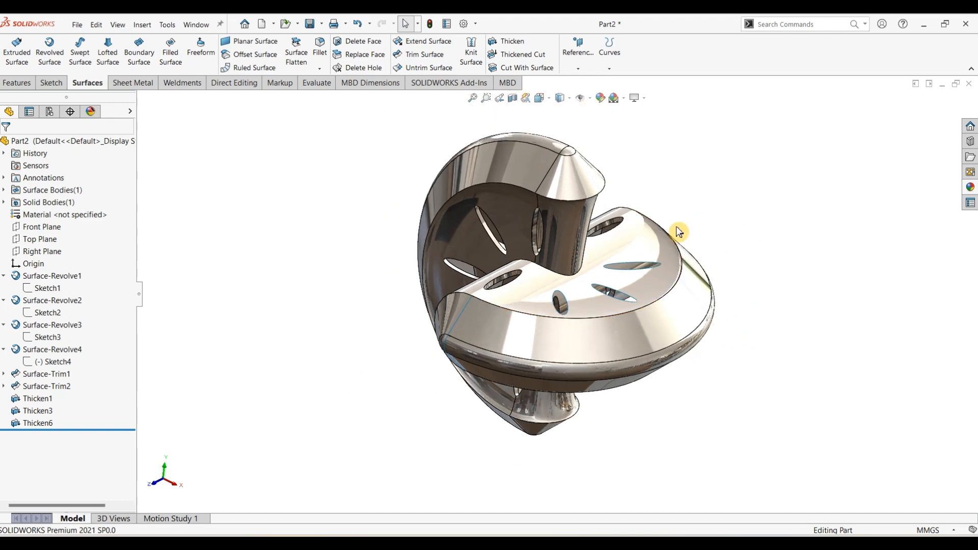